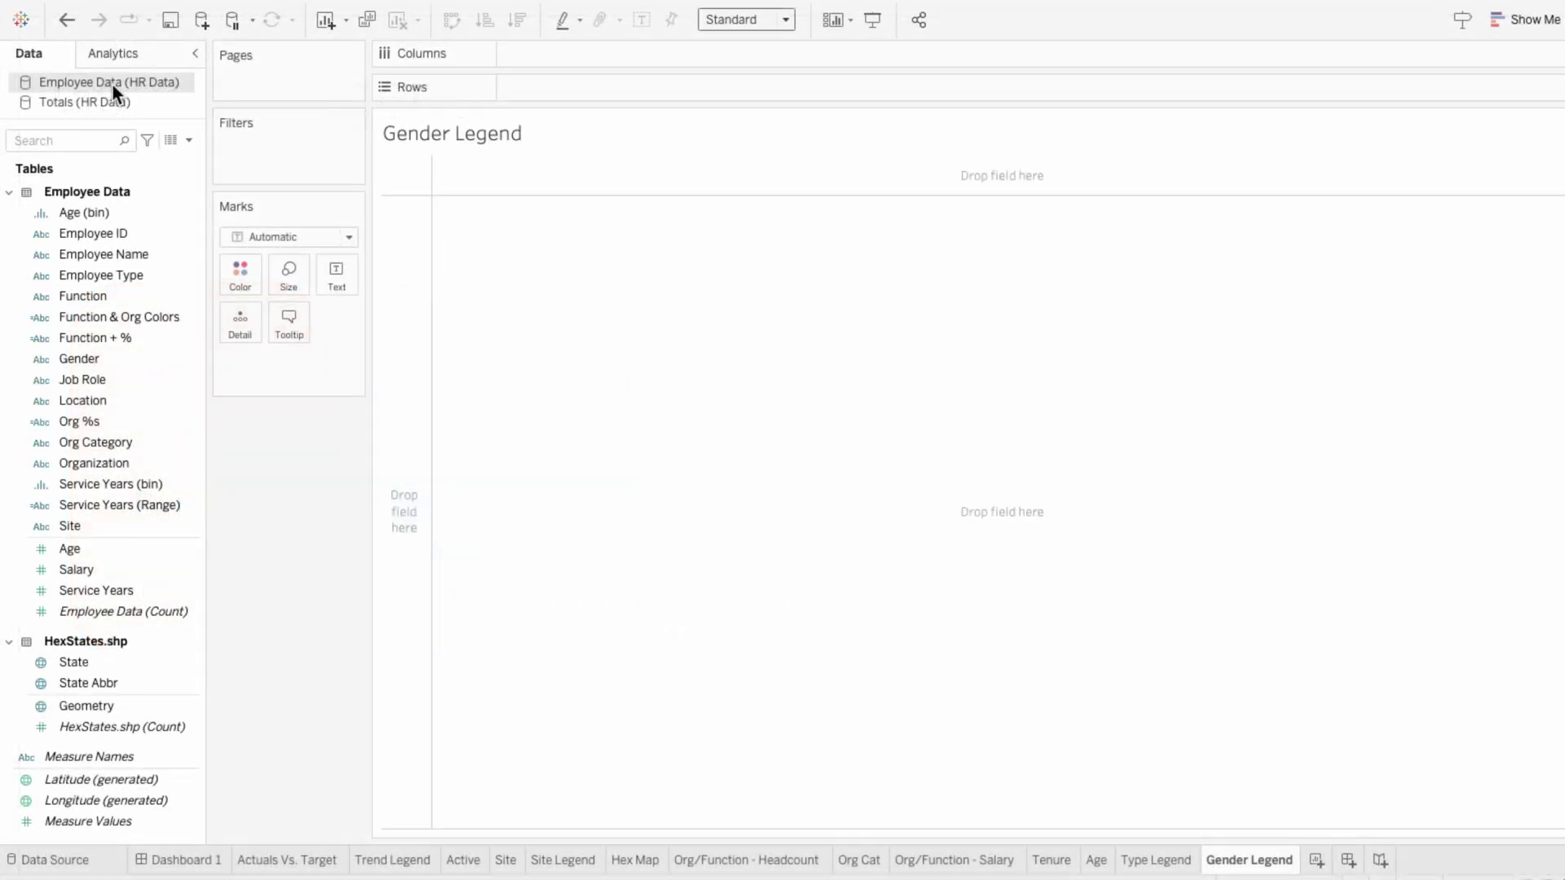
Step: Put Gender on Columns and add two SUM(0) measures to Rows
drag(105, 361, 527, 52)
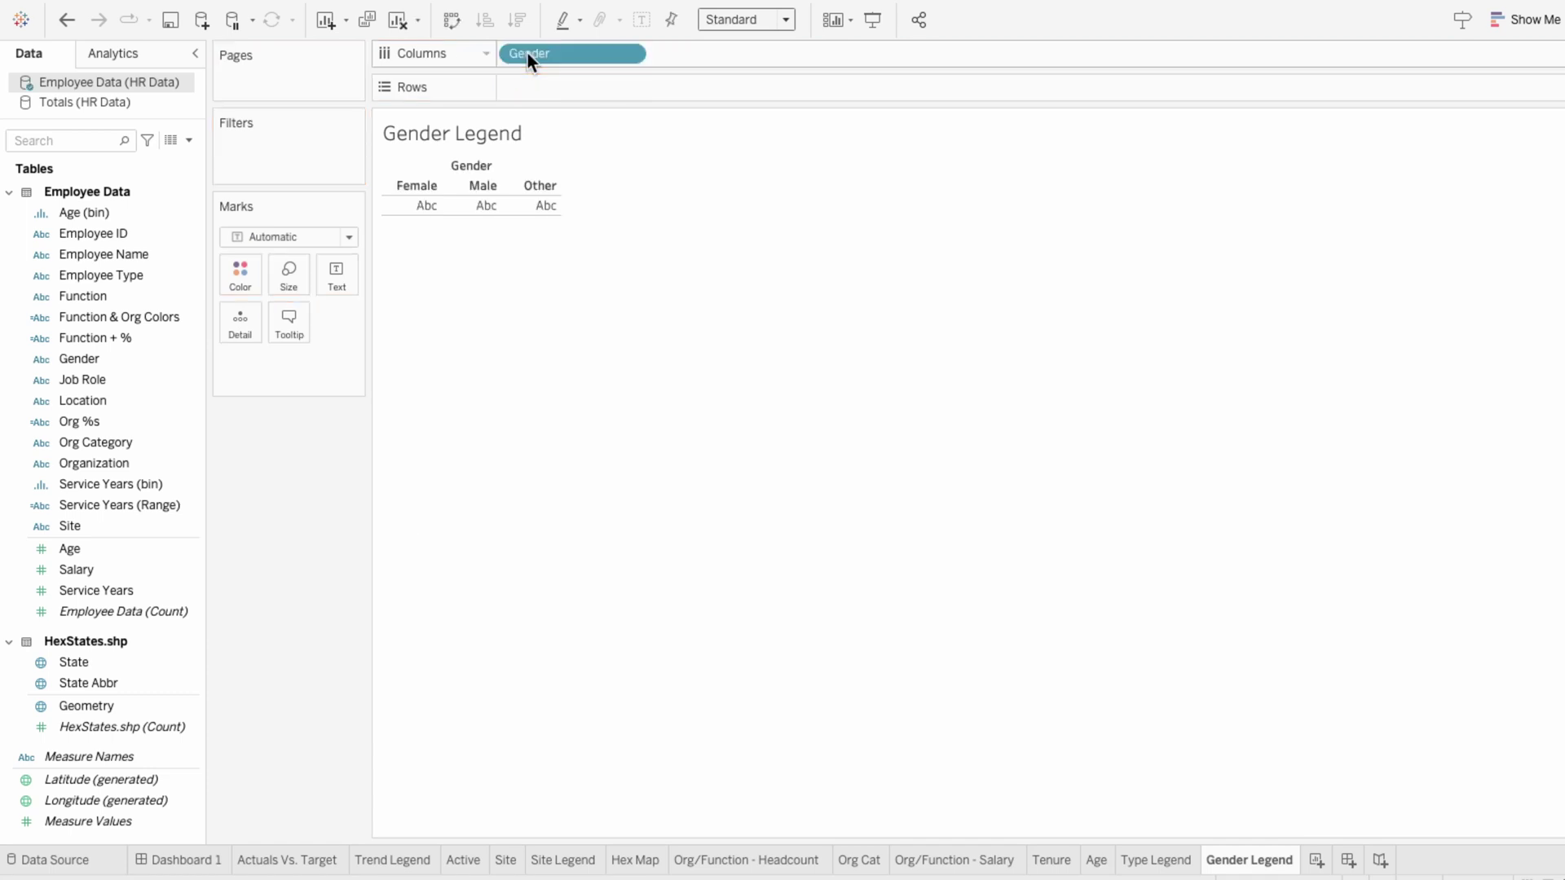
double_click(525, 89)
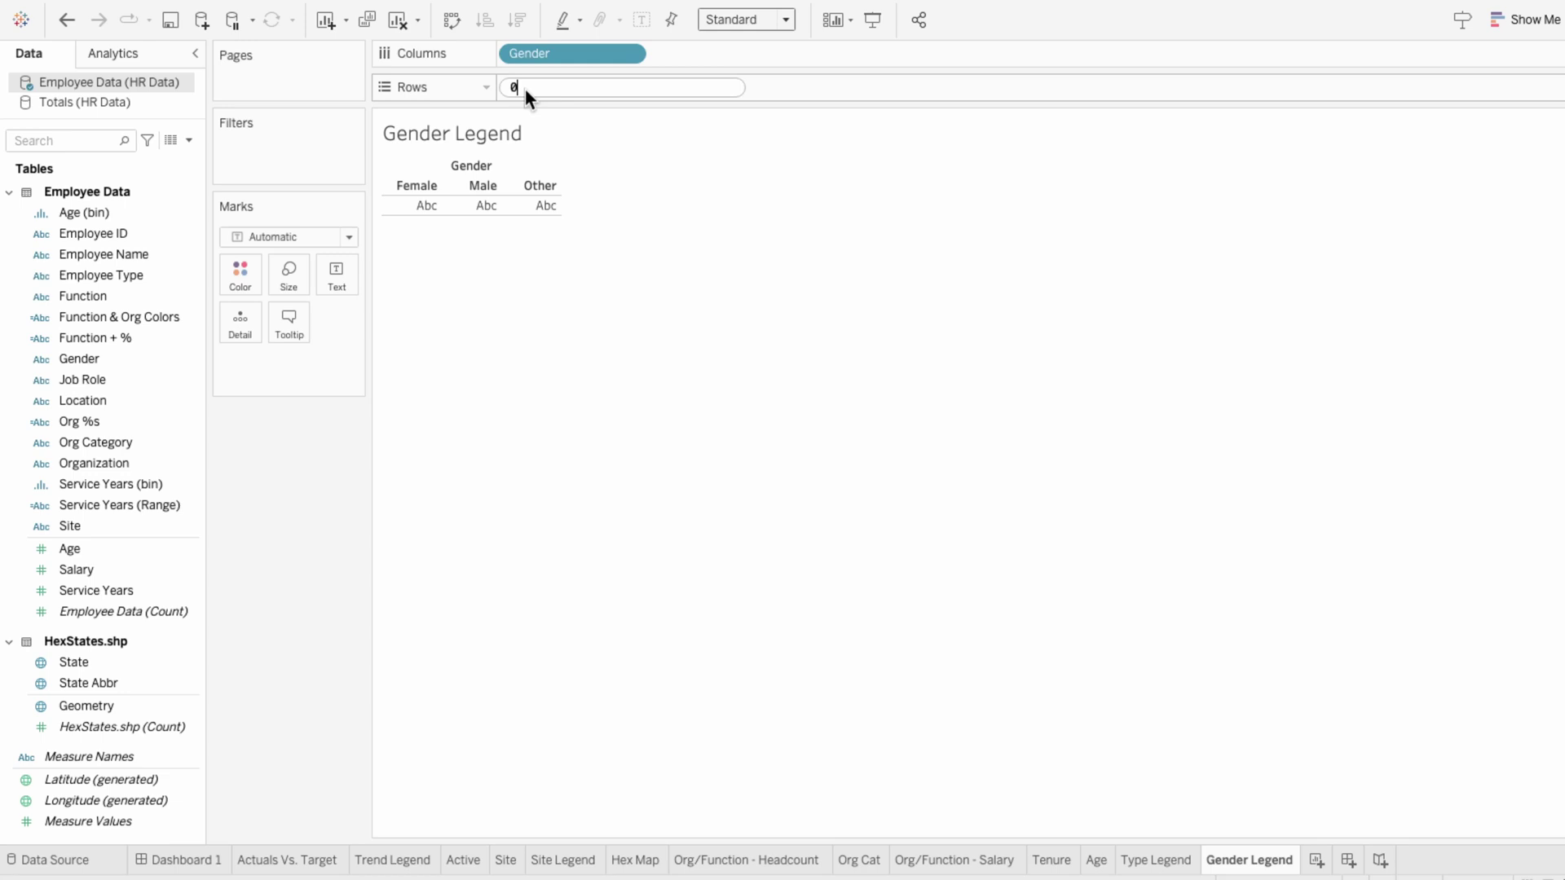
text(0)
key(Return)
double_click(722, 88)
text(0)
key(Return)
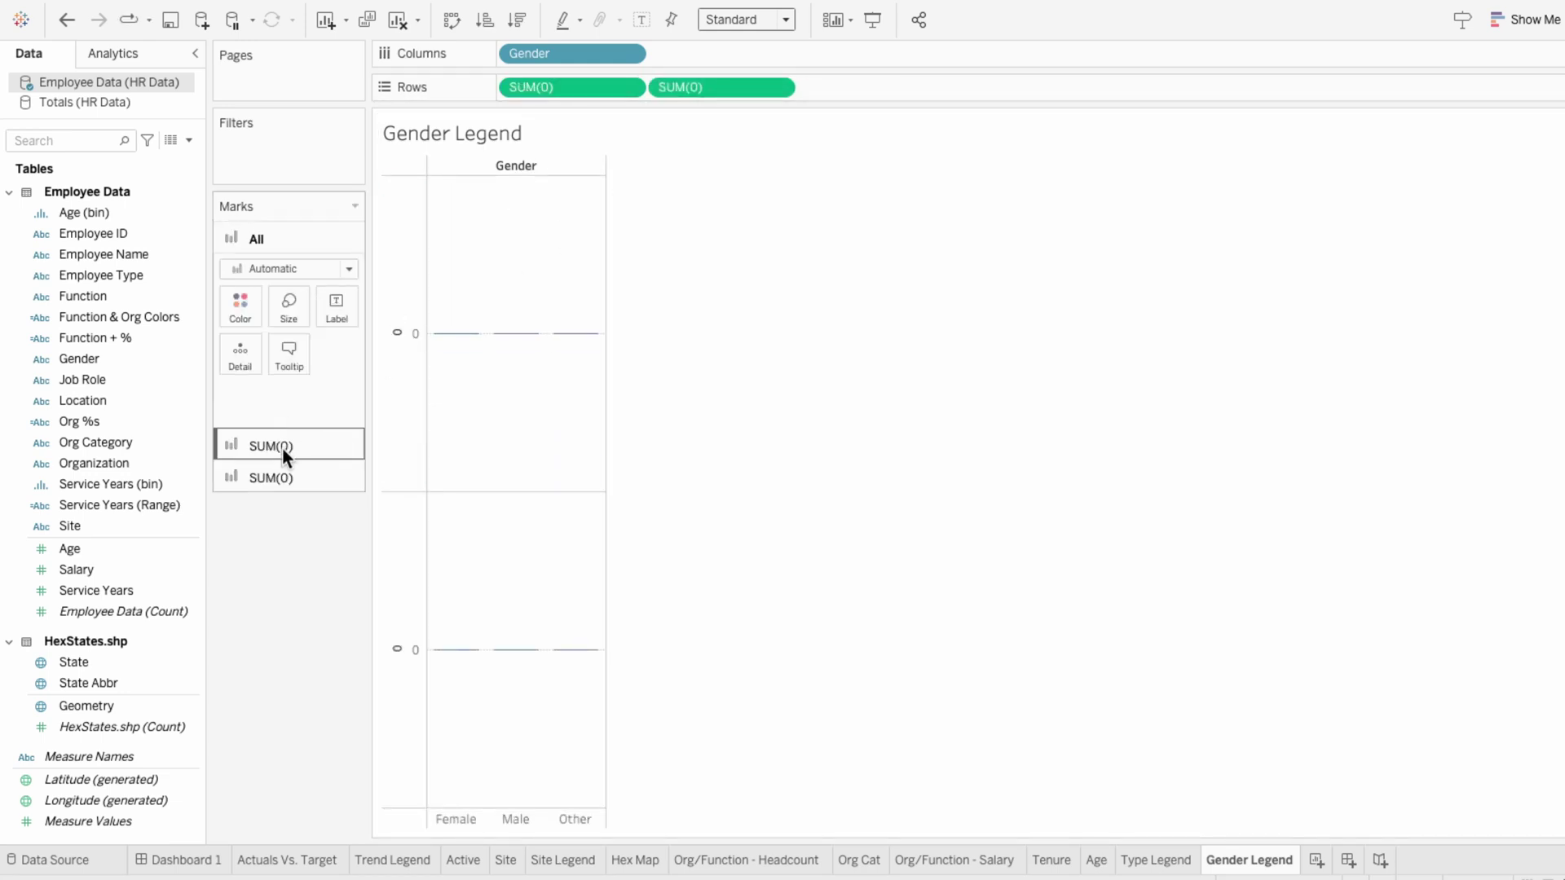
Step: Set the top SUM(0) pane to Shape marks using the black rounded rectangle from My Shapes
click(283, 447)
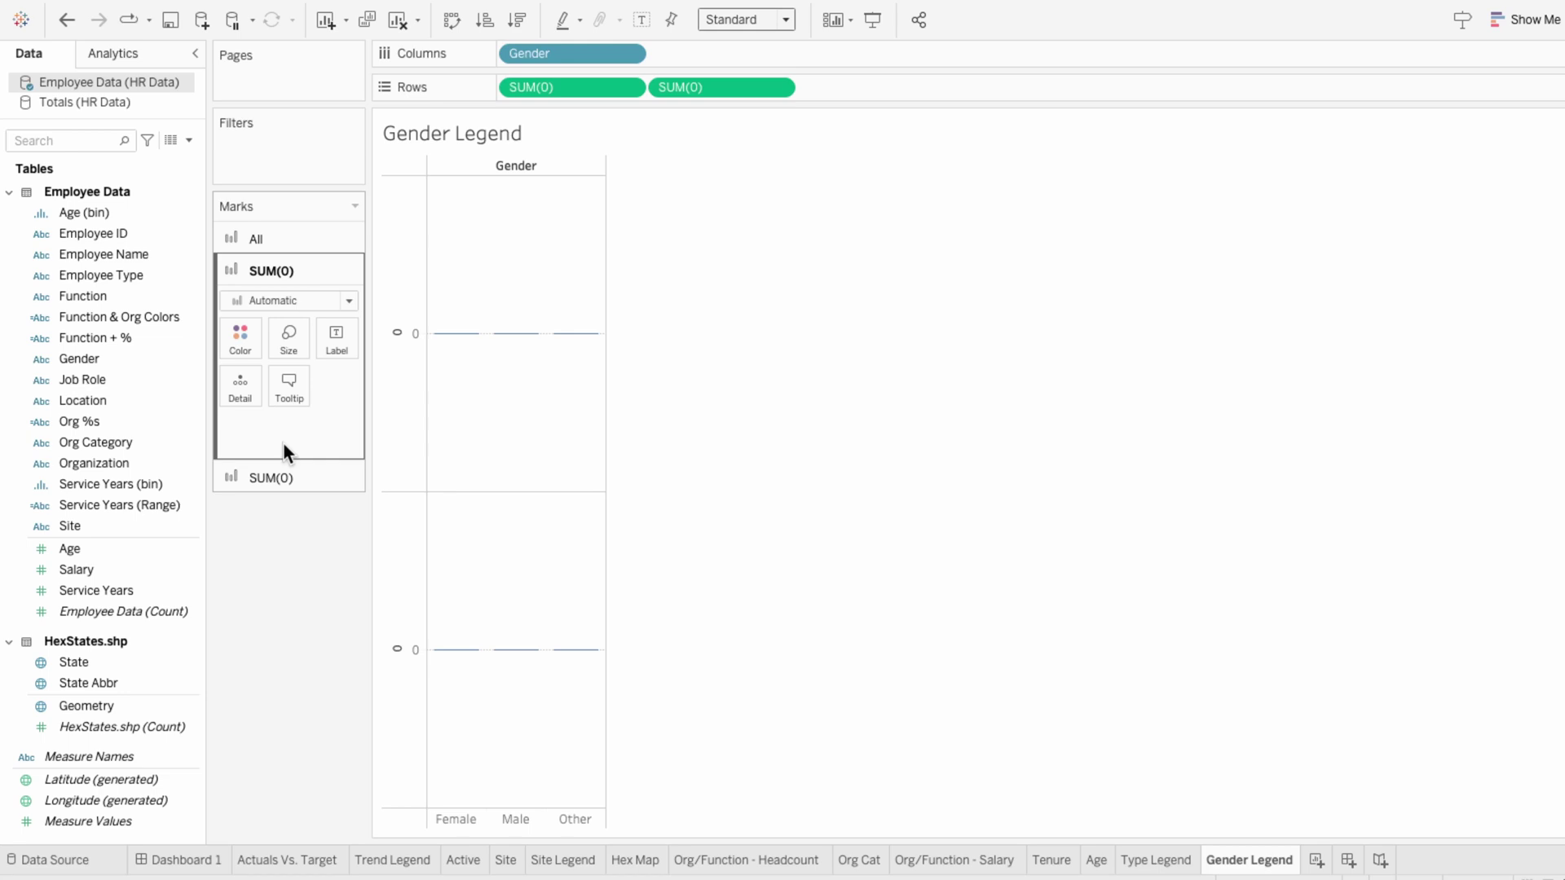
click(278, 301)
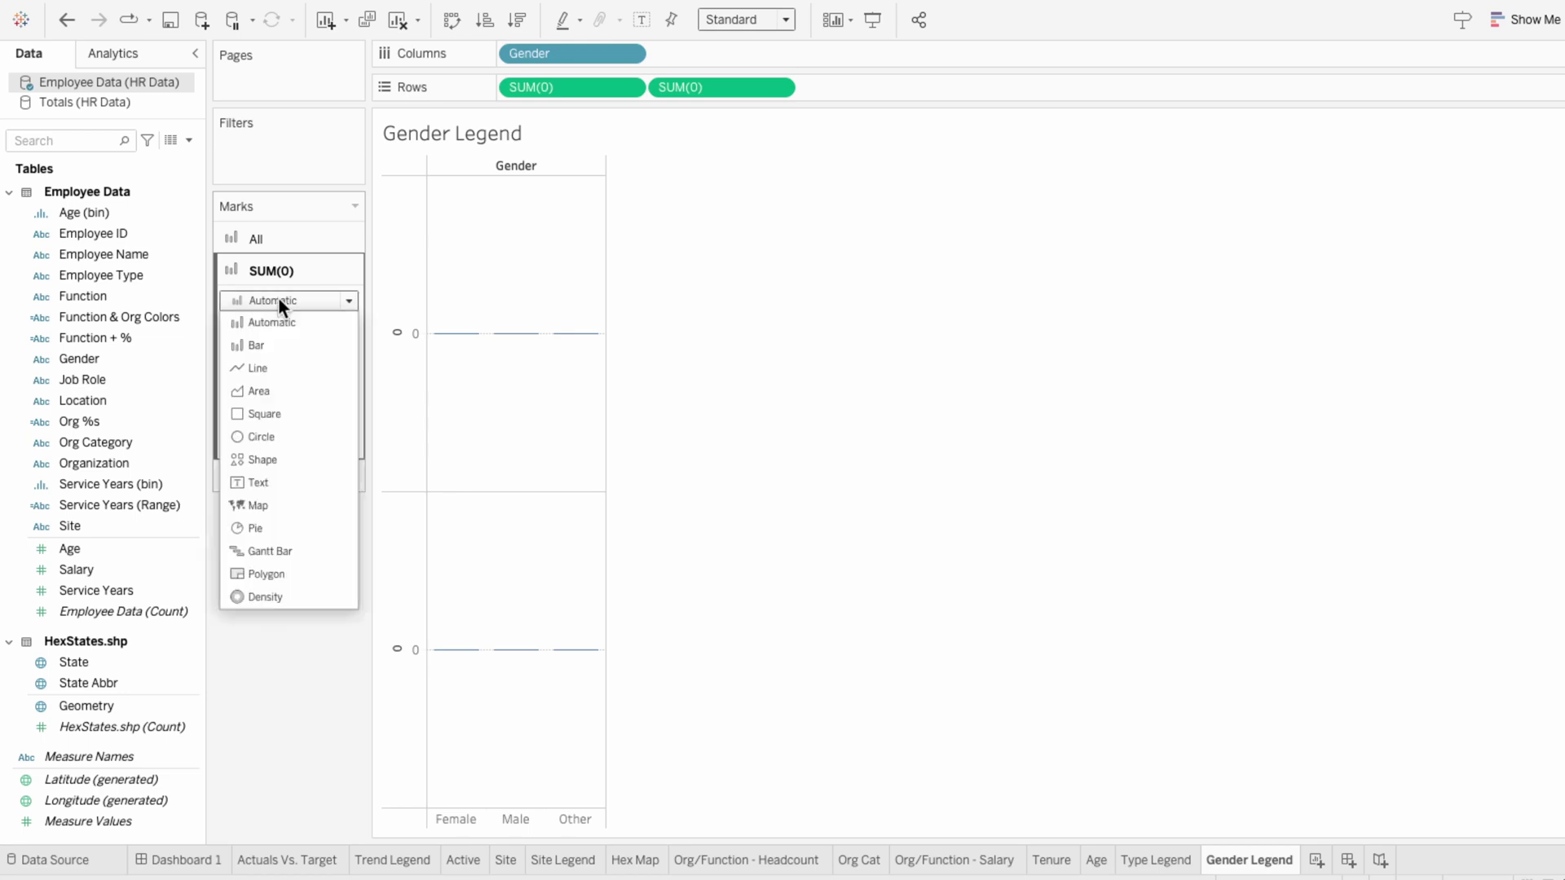
click(262, 451)
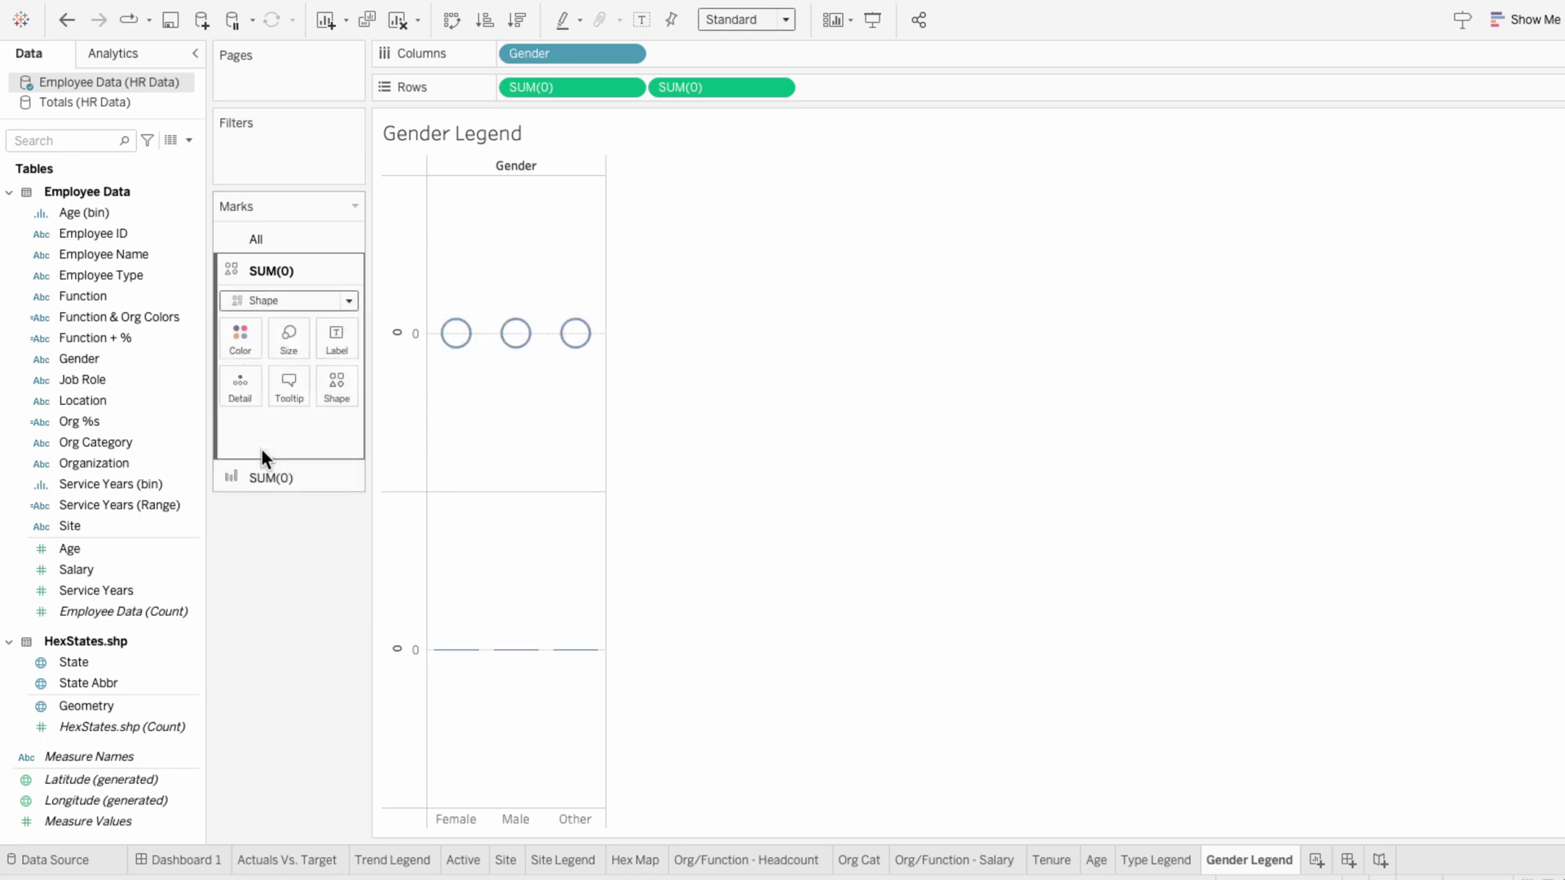
click(323, 398)
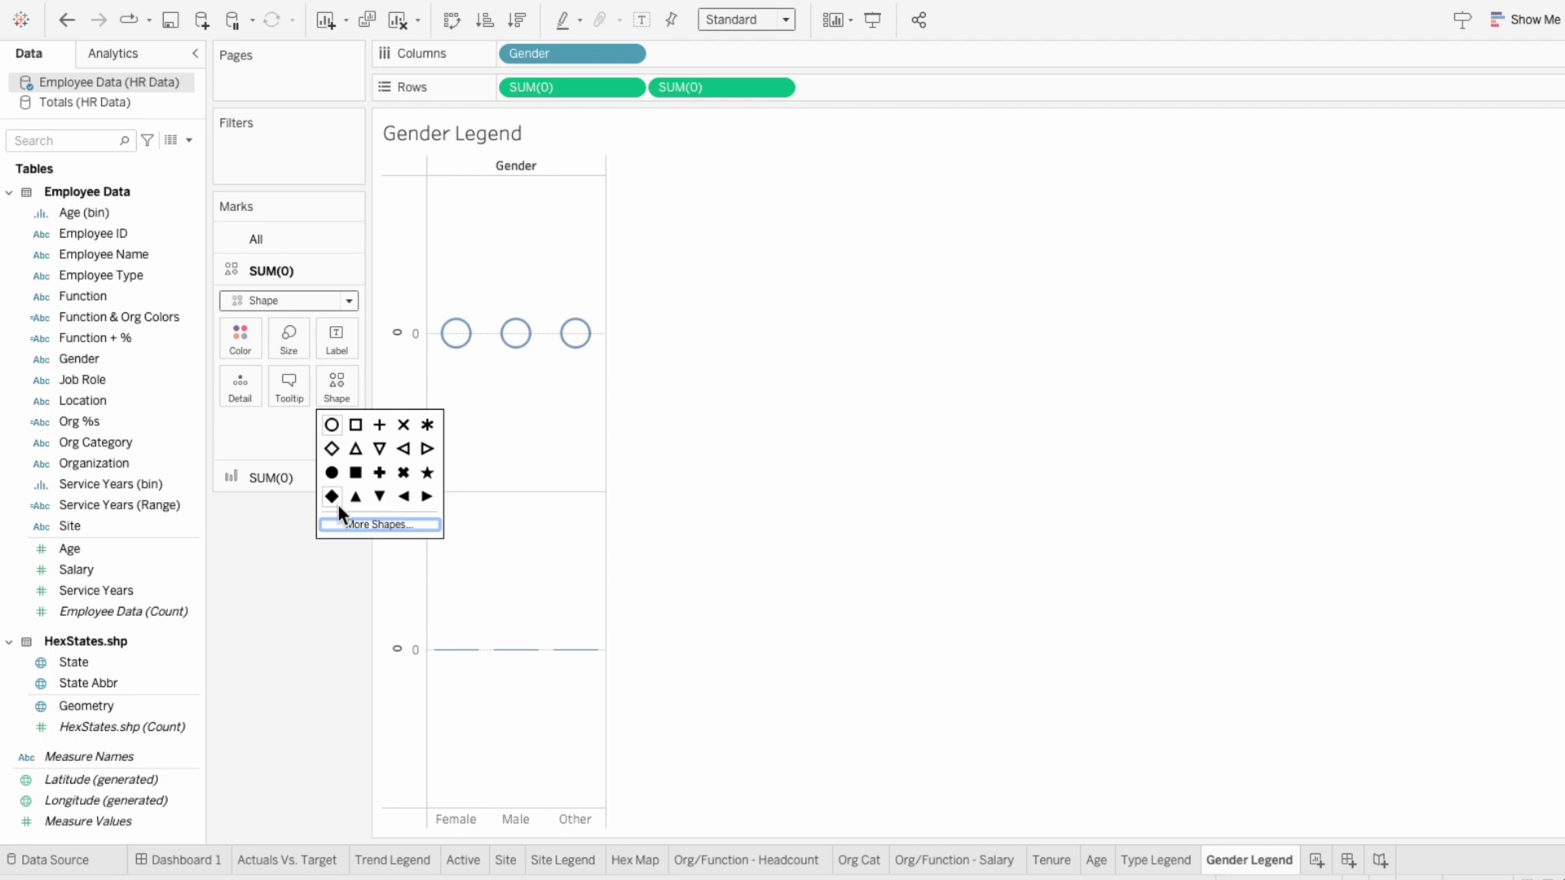
click(347, 527)
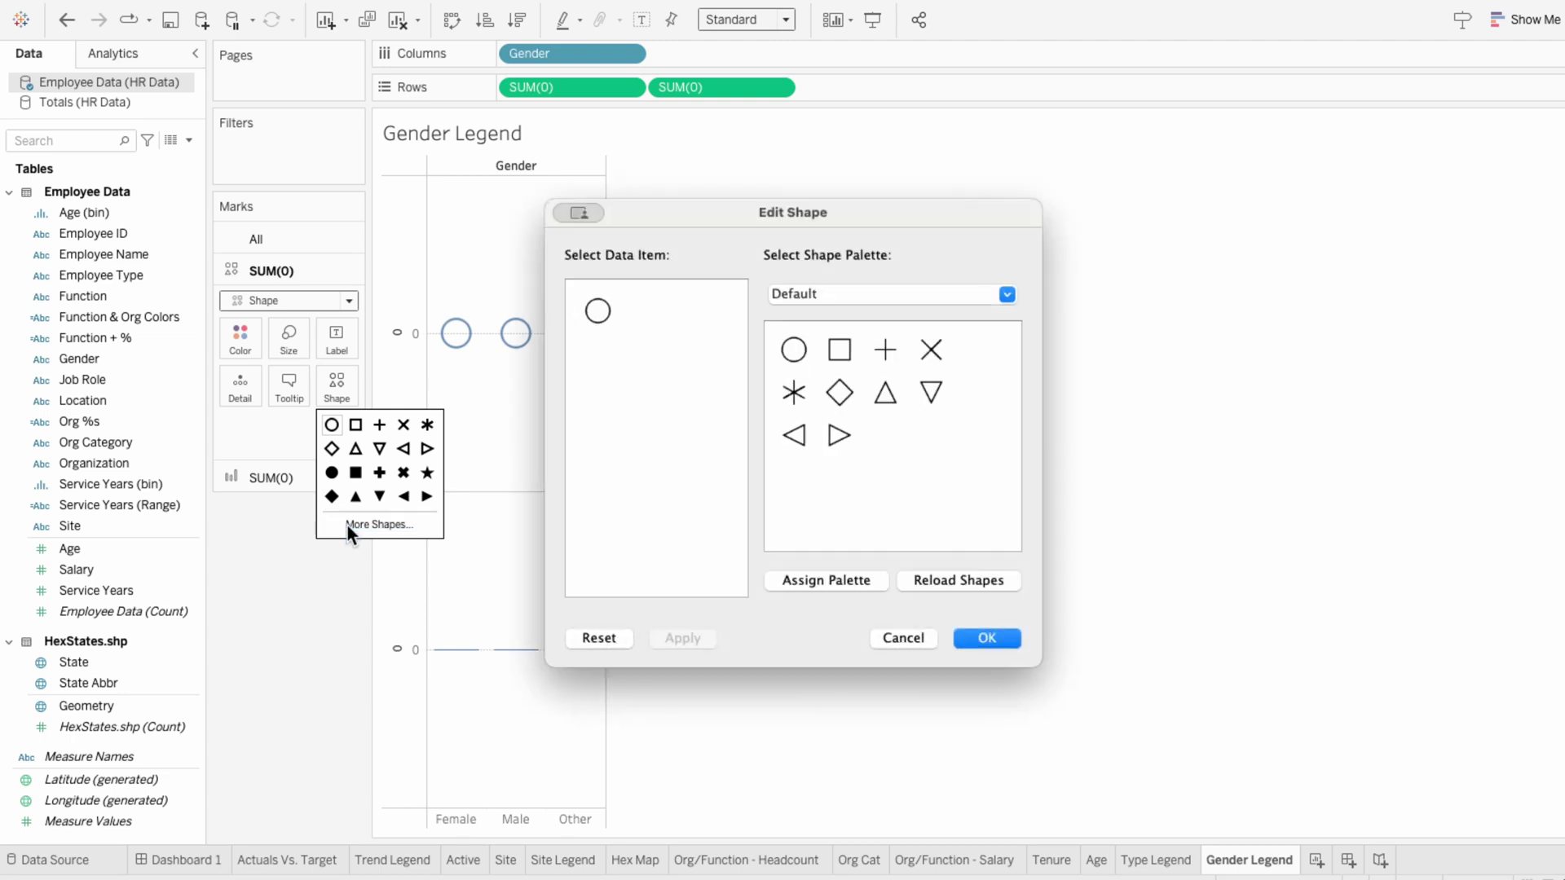
click(840, 295)
click(841, 486)
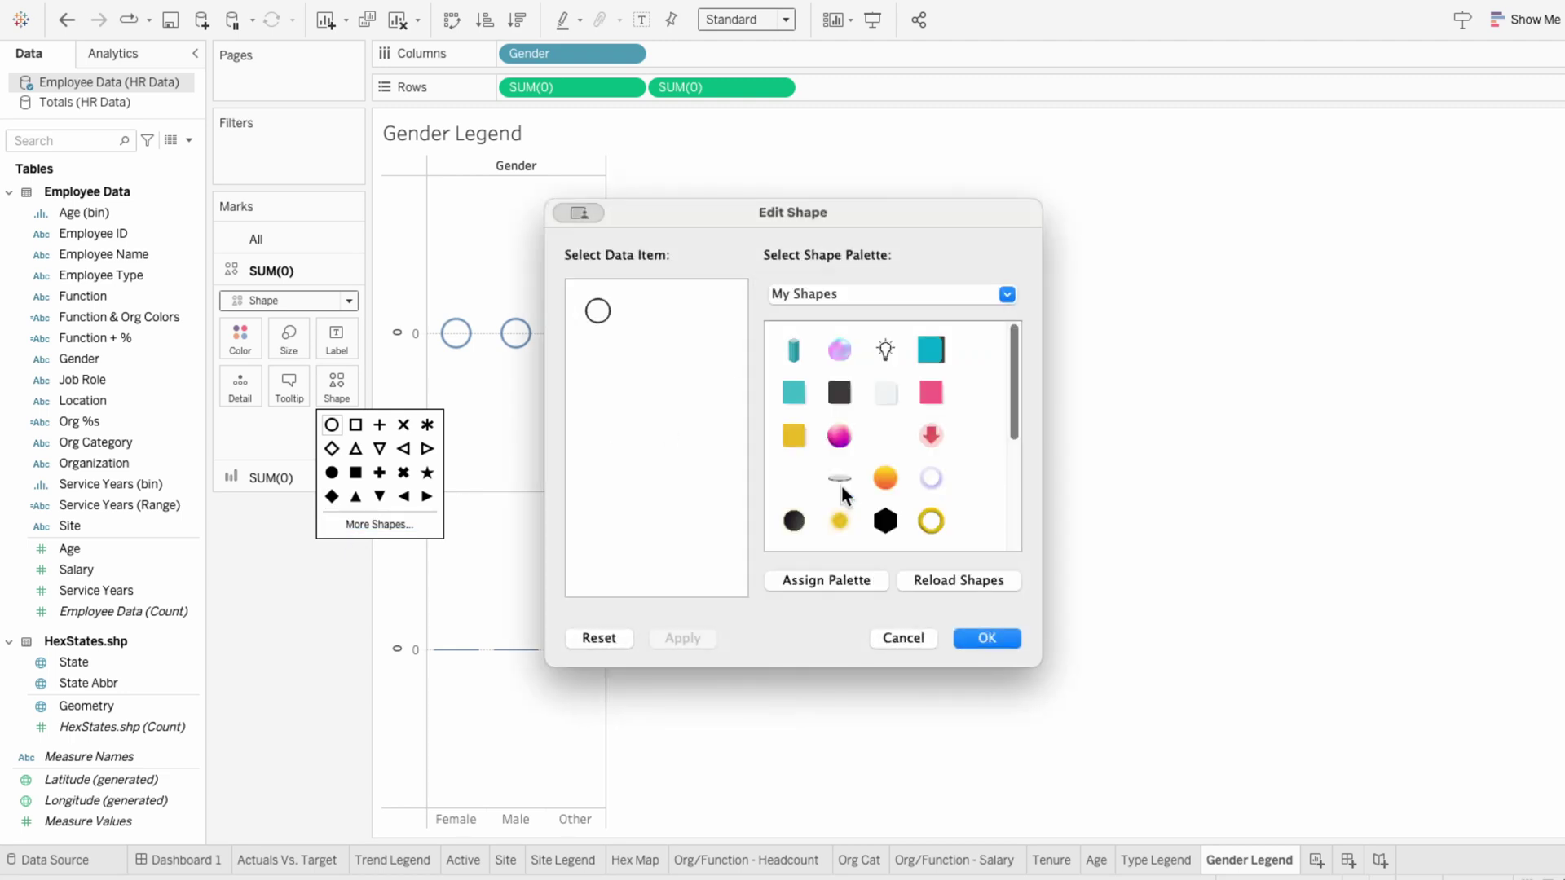
scroll(841, 484, down, 3)
scroll(841, 490, down, 2)
click(885, 384)
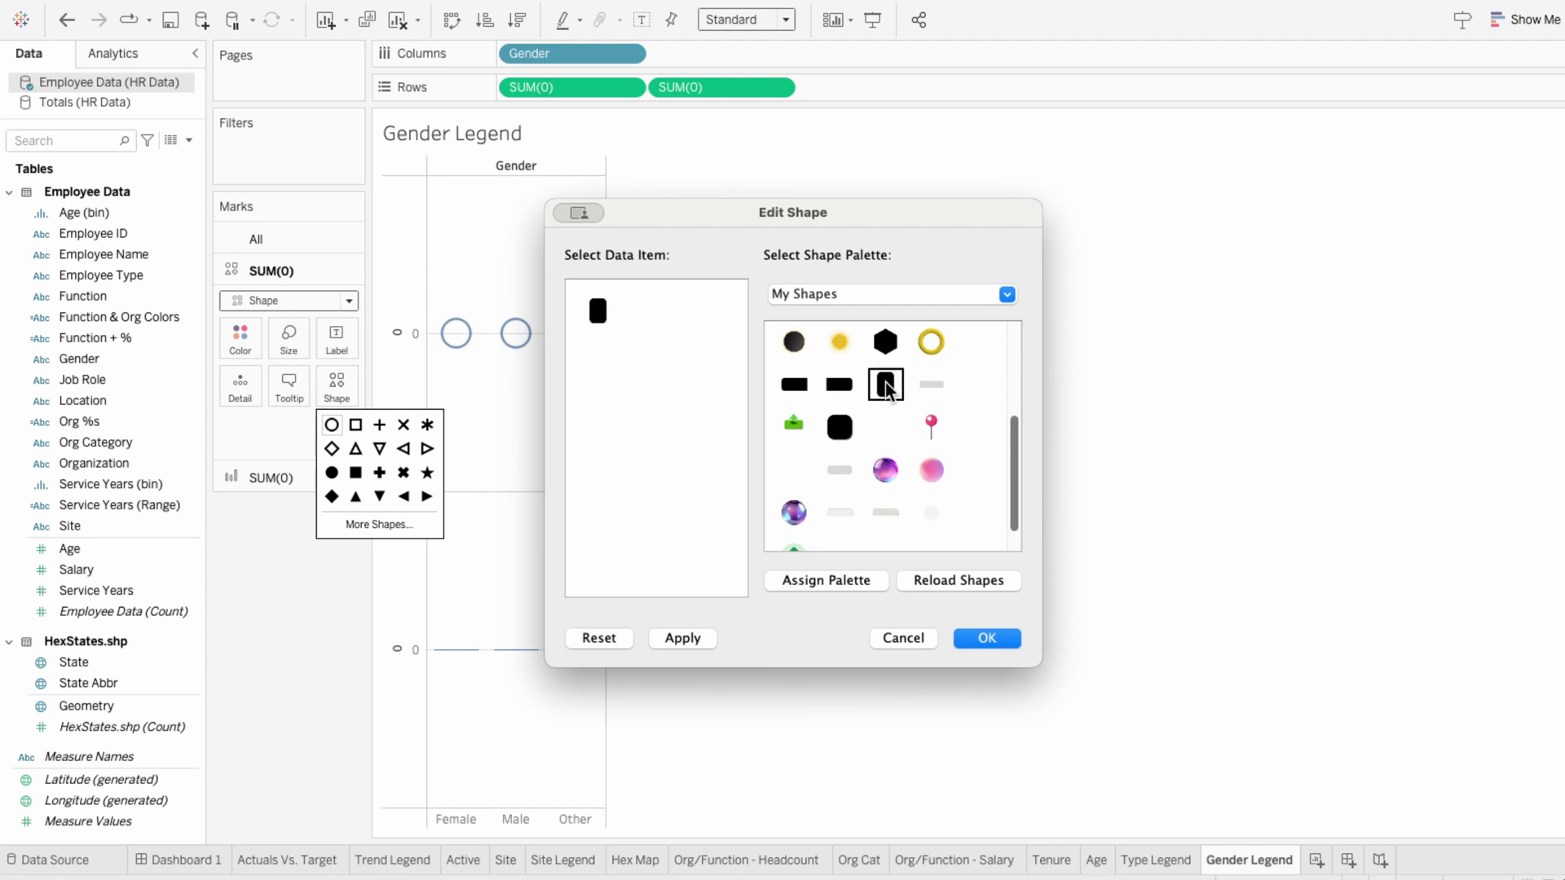
click(991, 638)
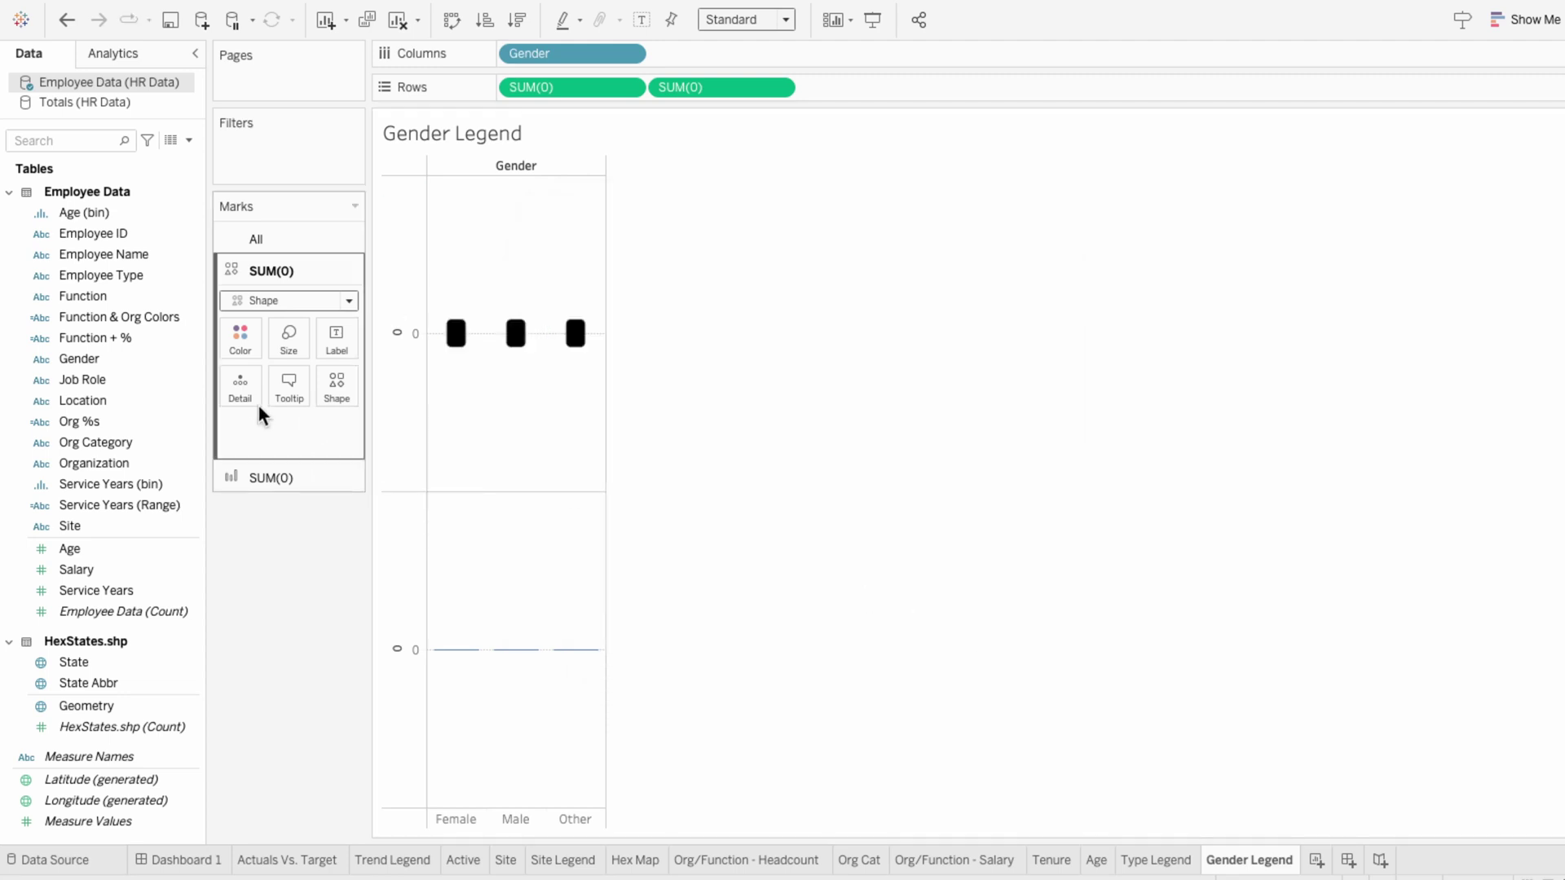
Step: Colour the top pane's rounded shapes by Gender
drag(128, 359, 266, 429)
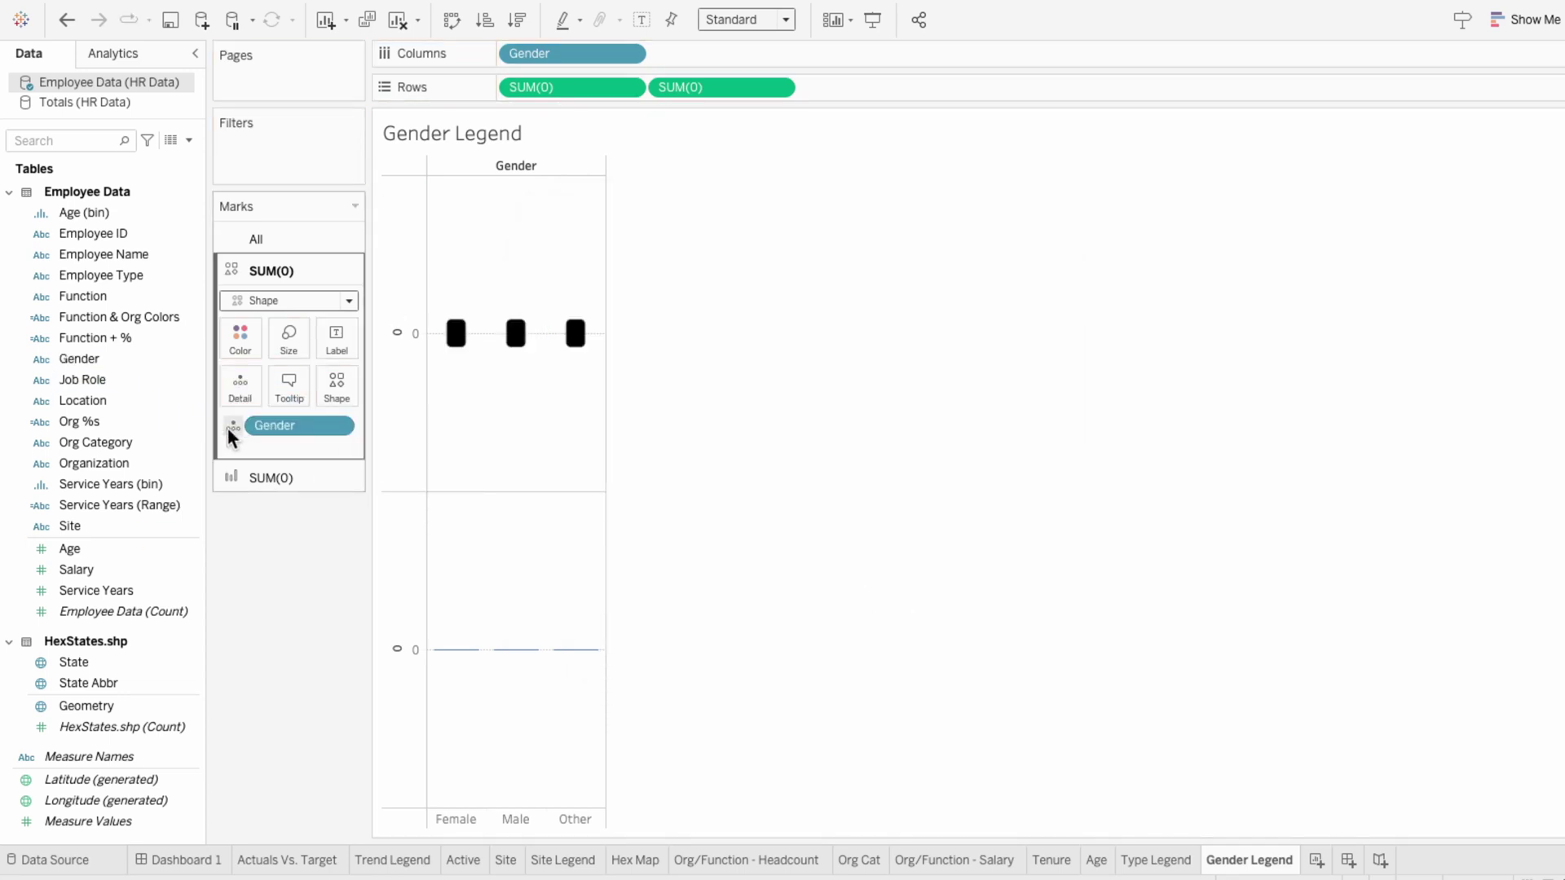
click(231, 426)
click(251, 444)
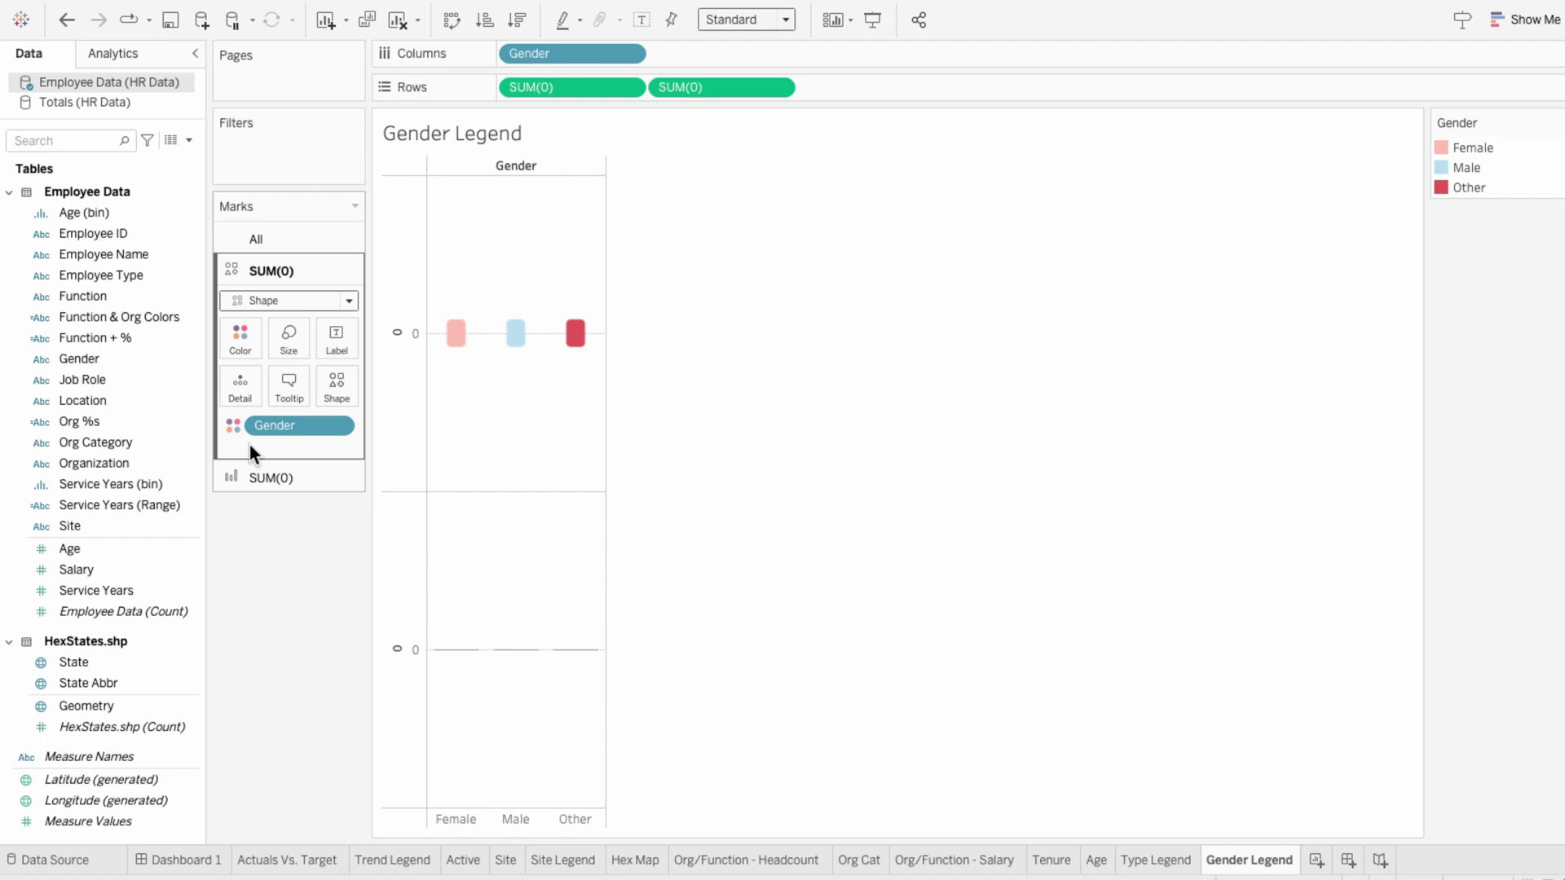
Step: Enlarge the gender cards with a larger mark size and wider gender columns
click(281, 344)
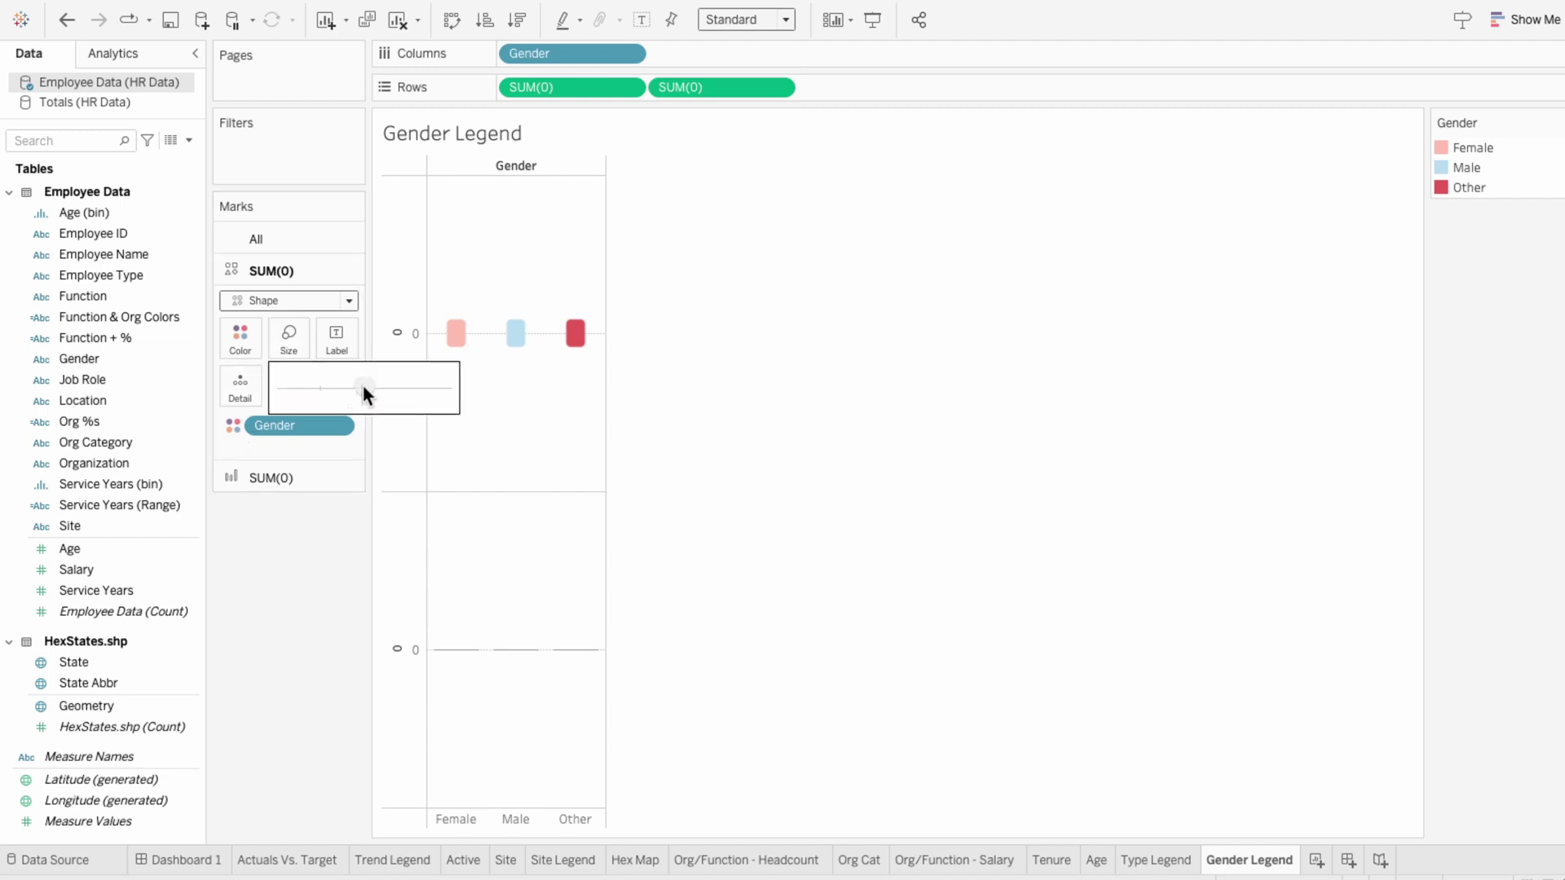
drag(363, 388, 379, 388)
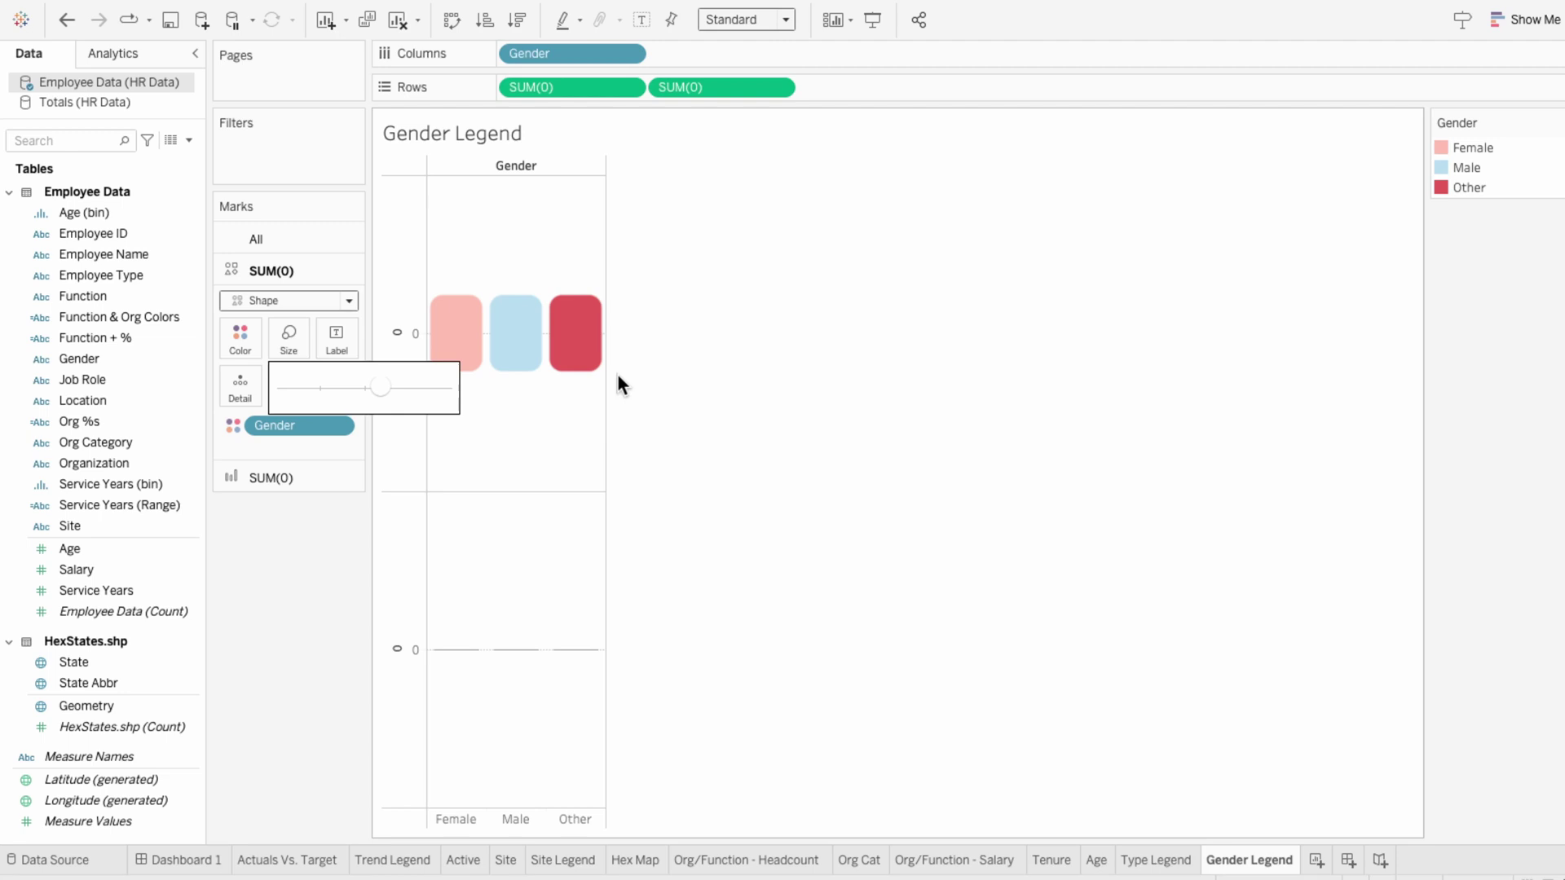
drag(606, 379, 715, 379)
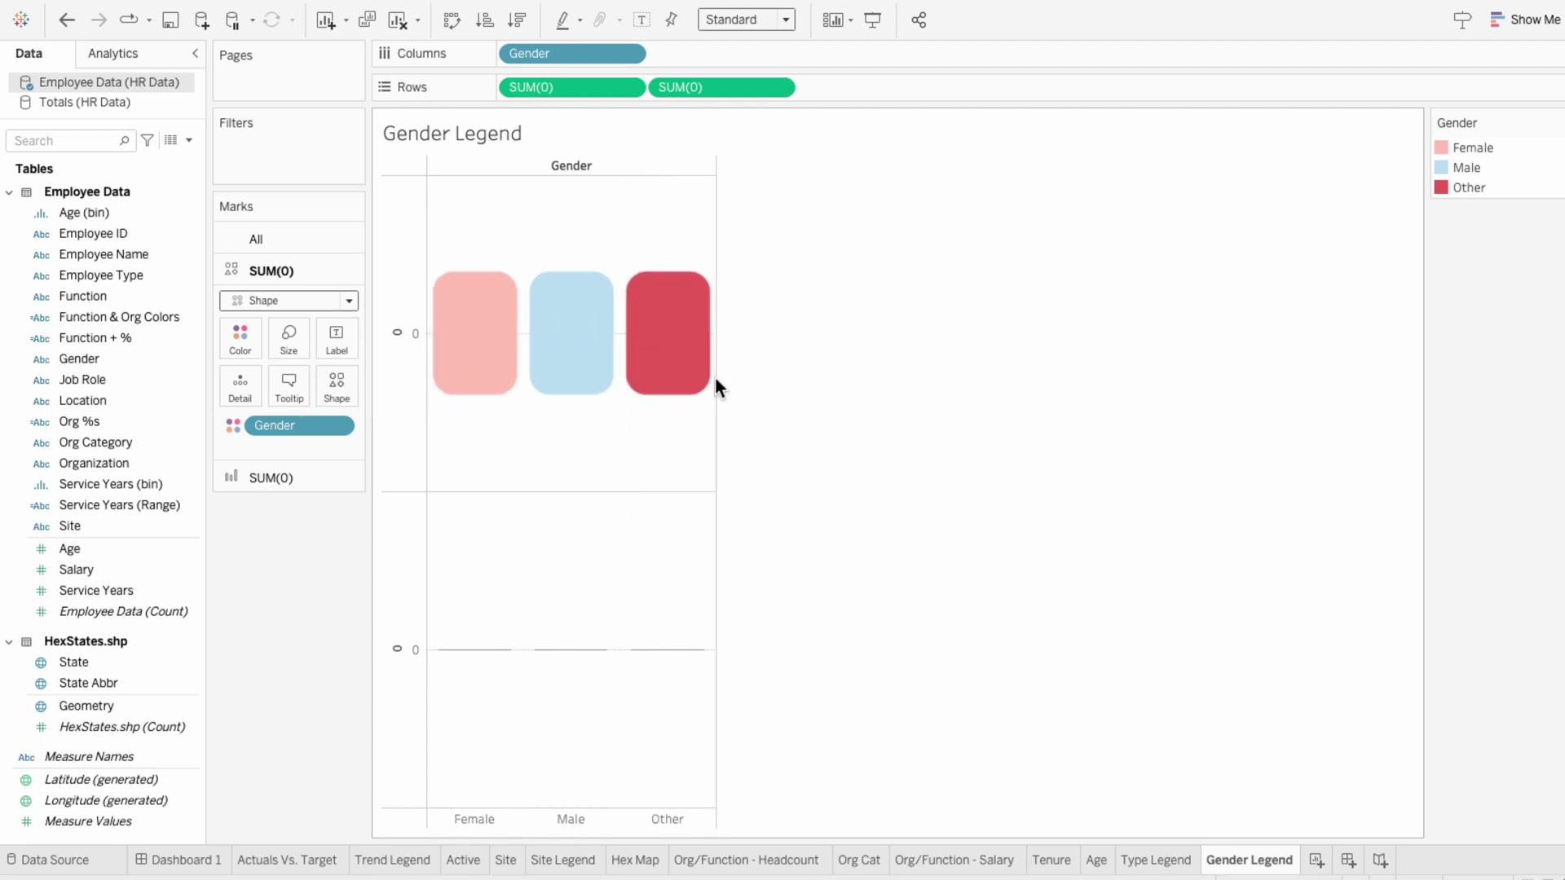
Step: Recolour Other with a light swatch from the Gray palette
click(1555, 123)
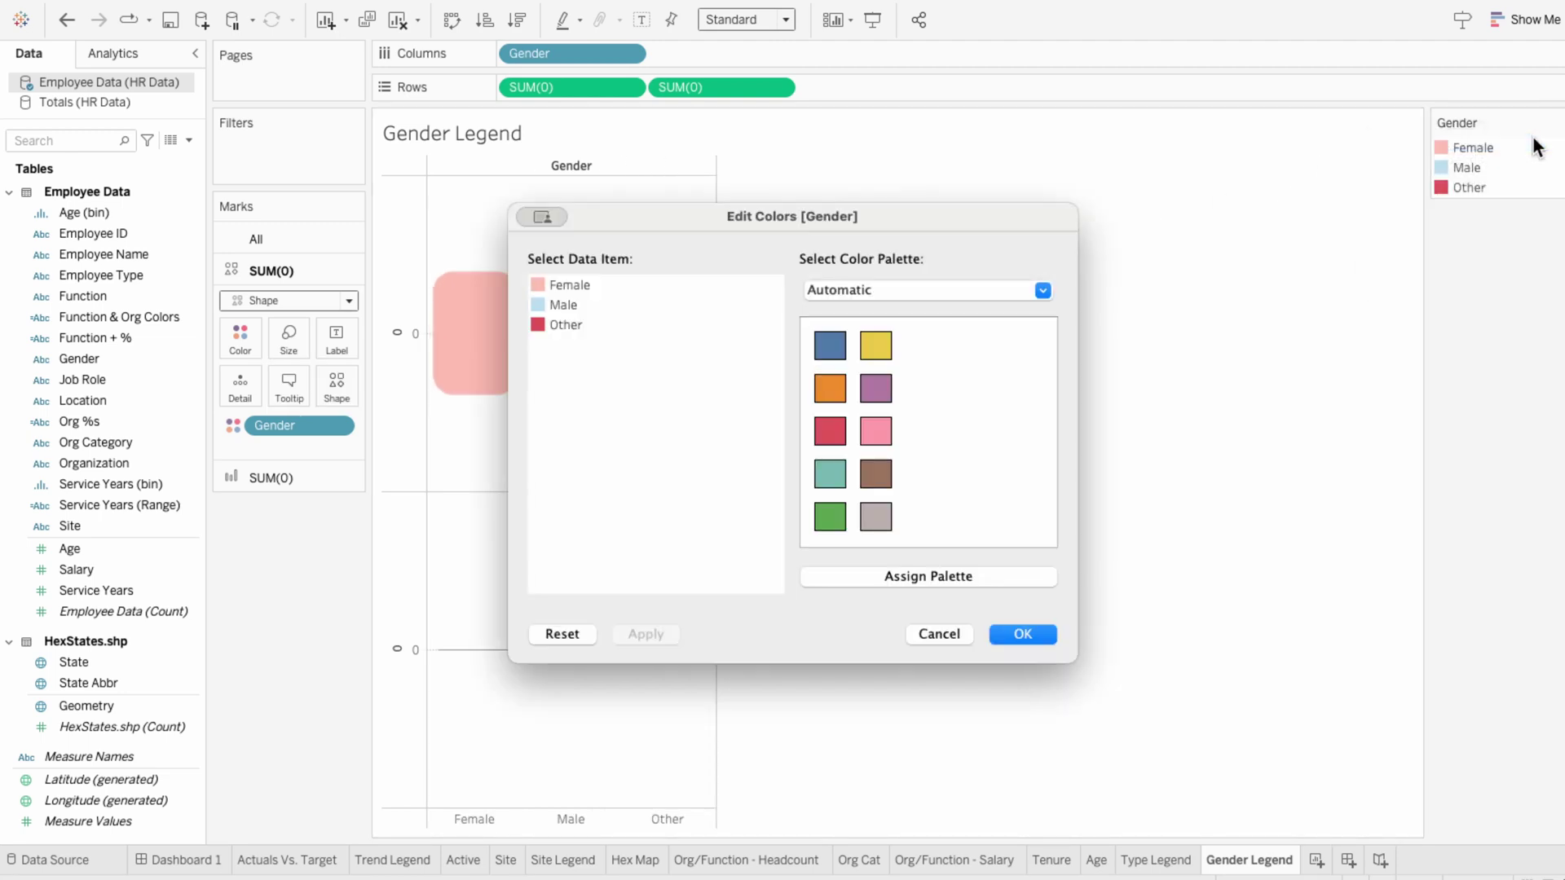
click(543, 329)
click(824, 295)
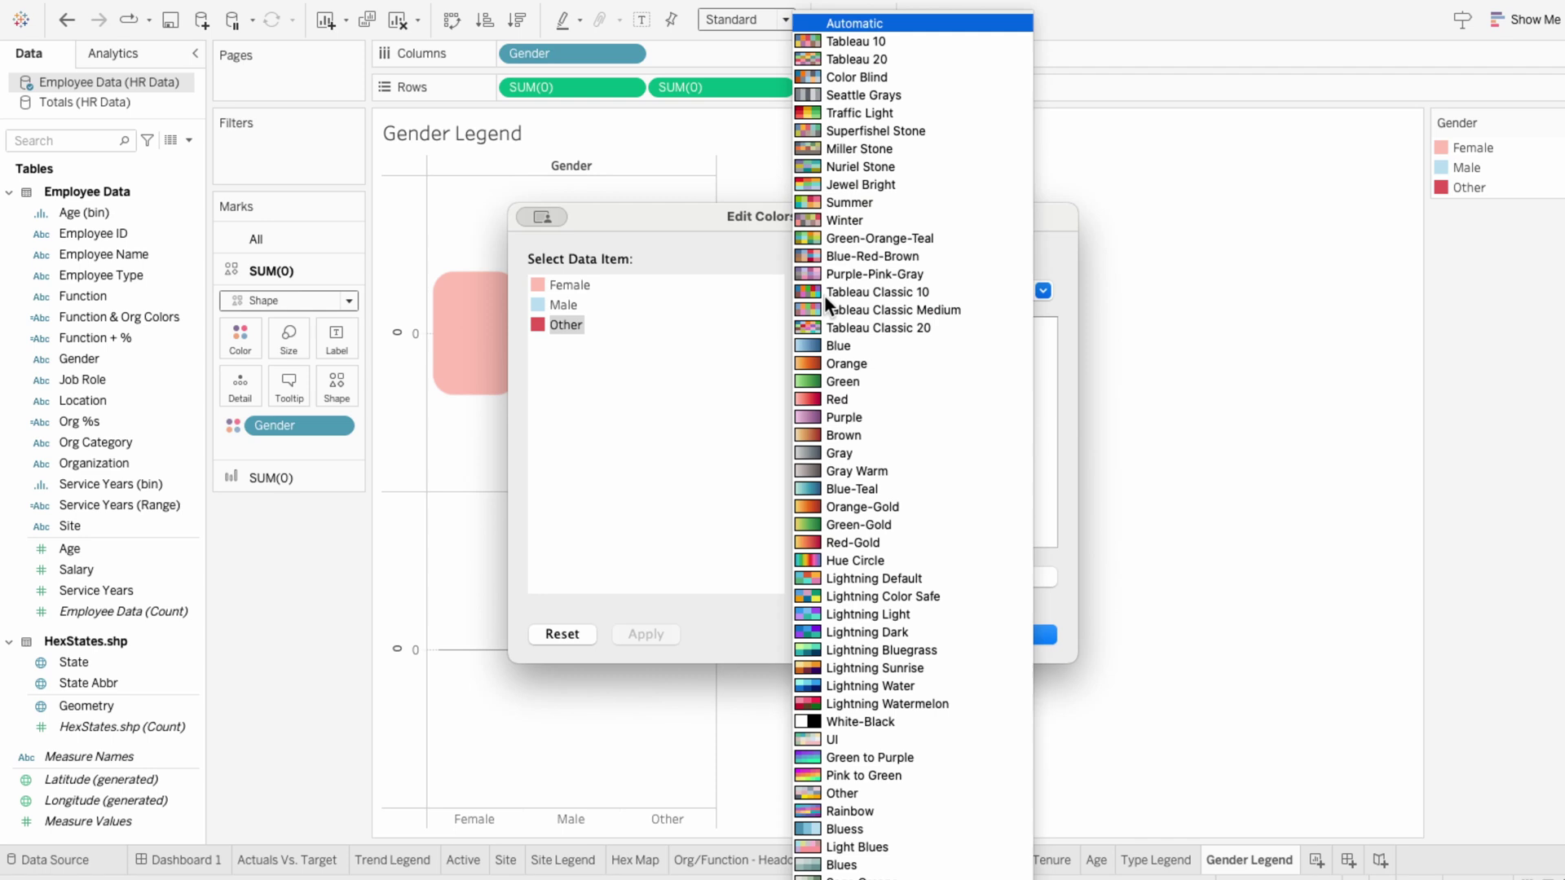
click(835, 451)
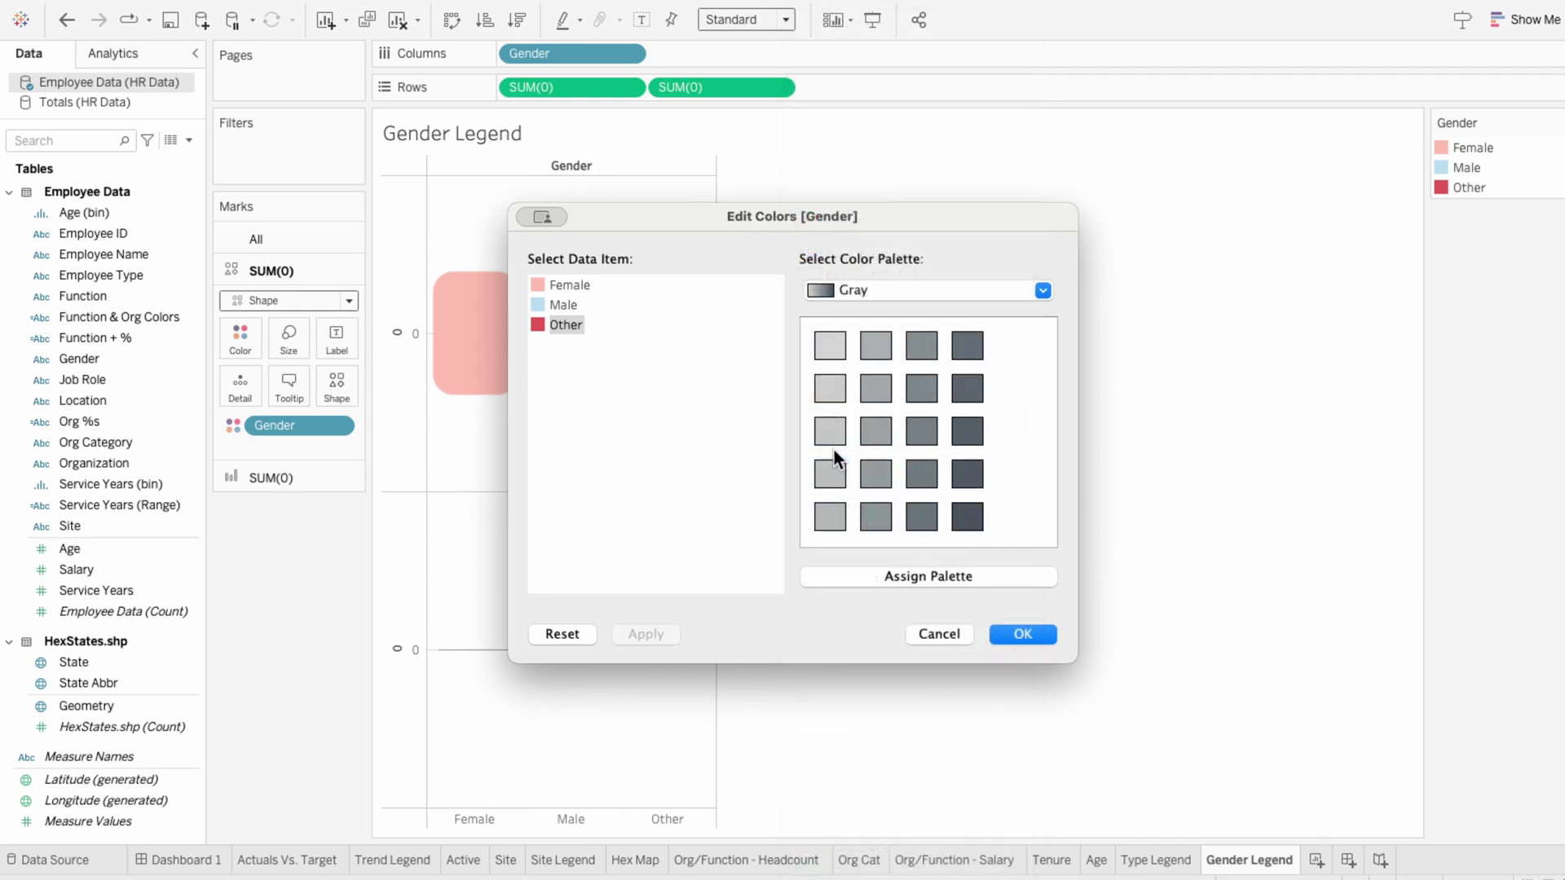
click(1013, 628)
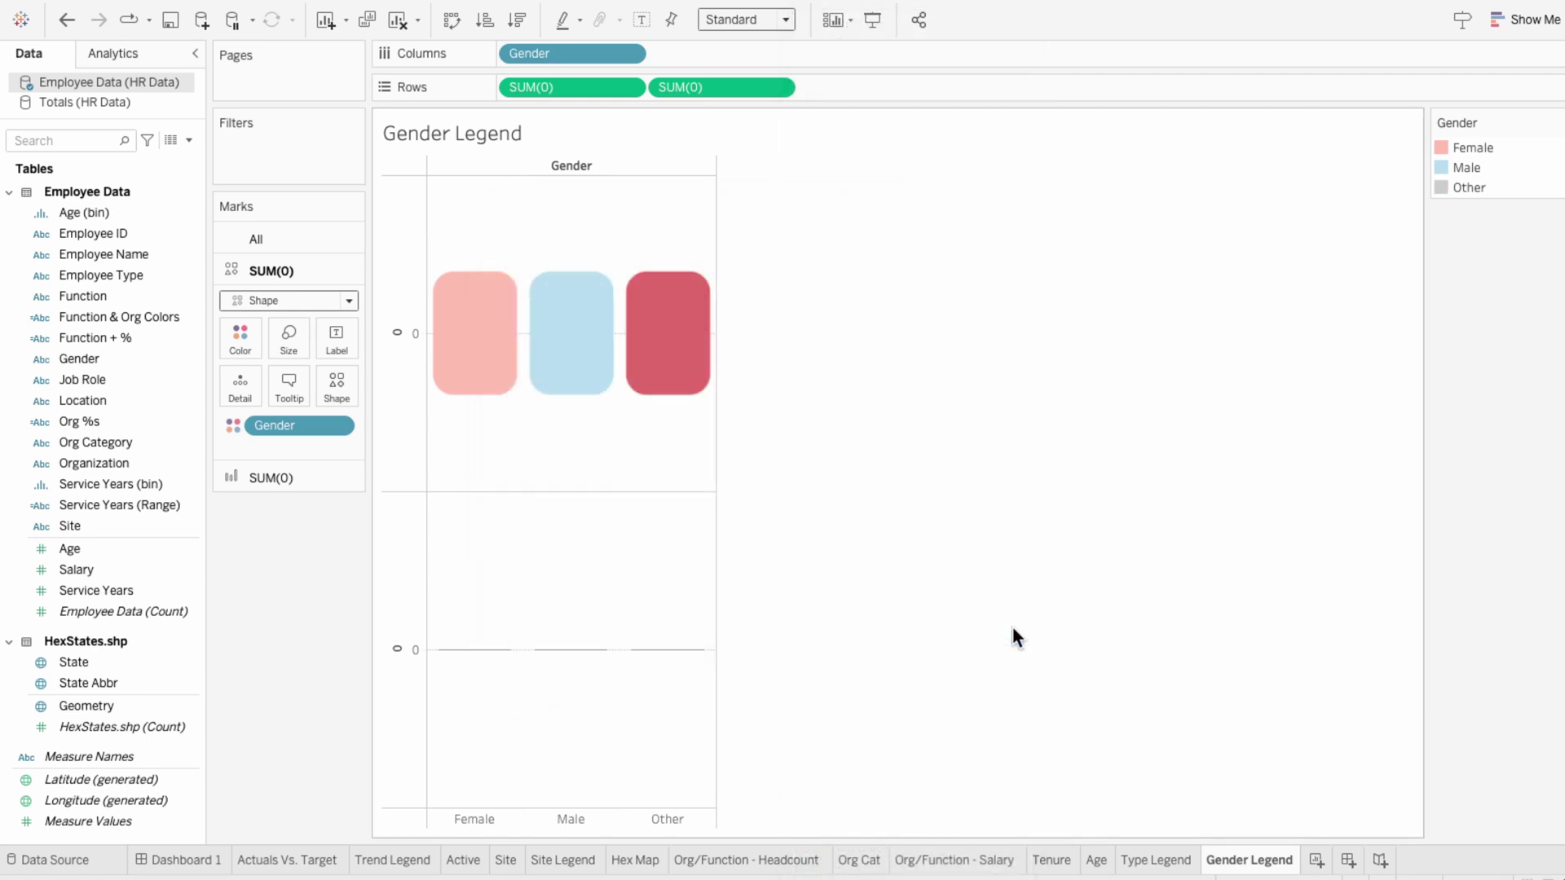
Step: Lower the gender cards' opacity to about 86%
click(235, 340)
click(310, 453)
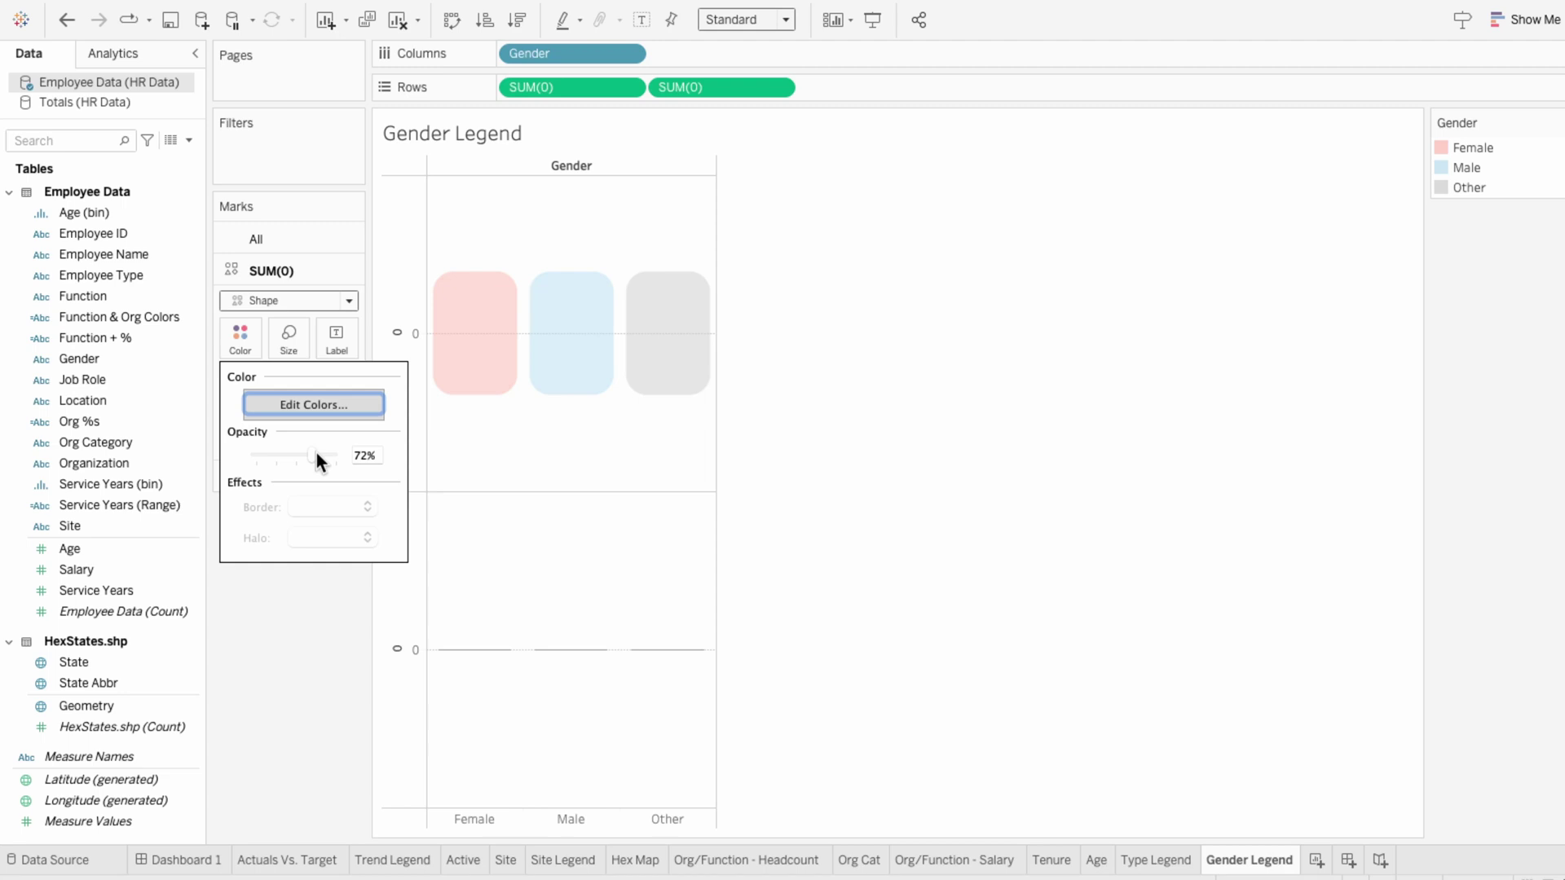
drag(316, 453, 320, 451)
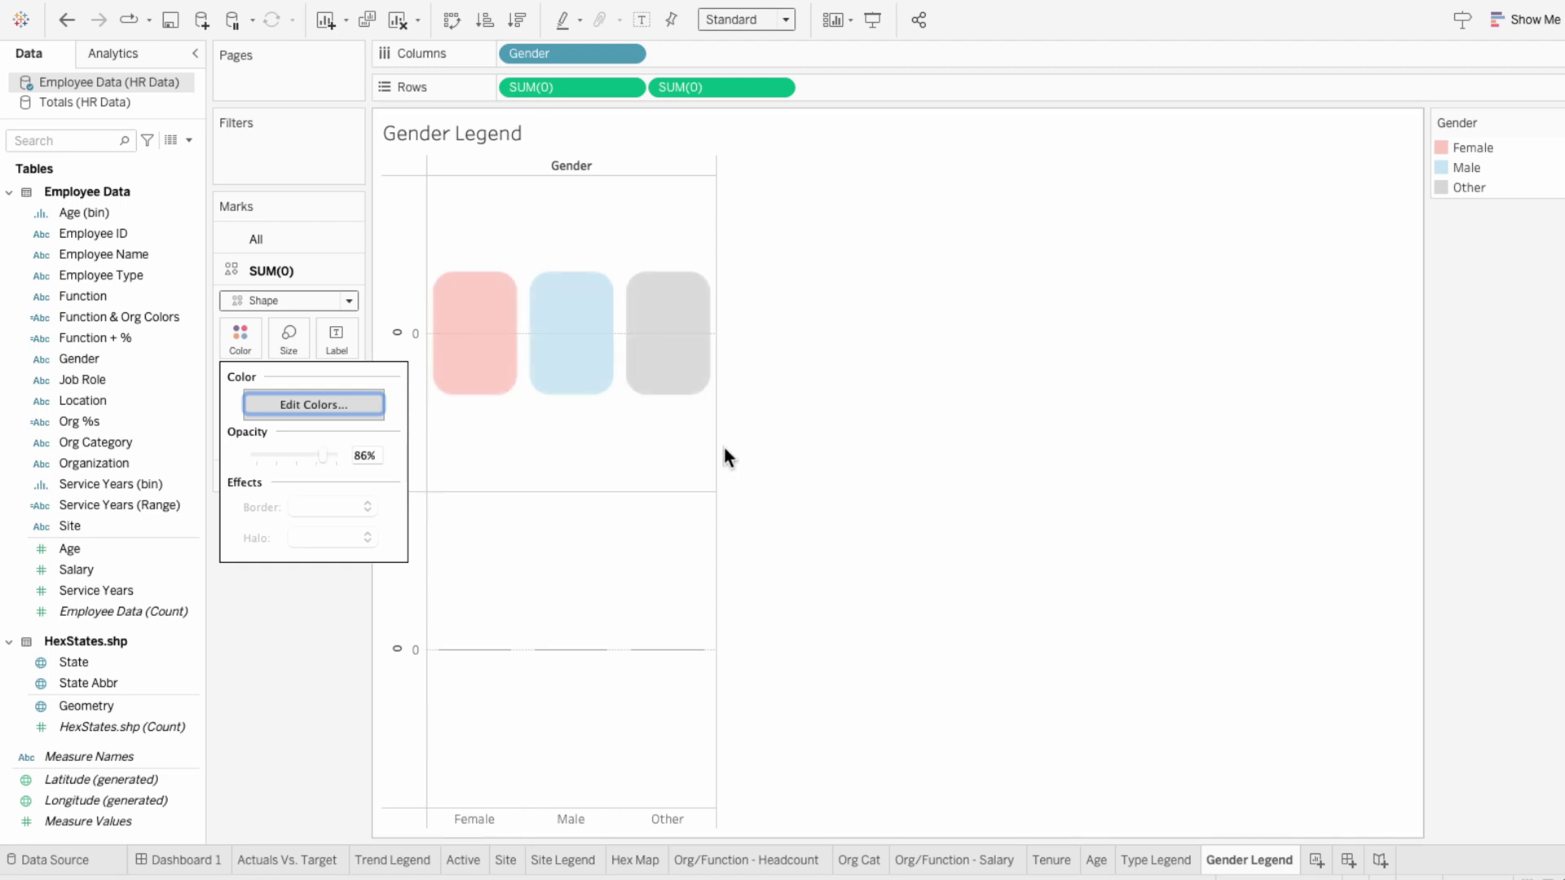
click(807, 460)
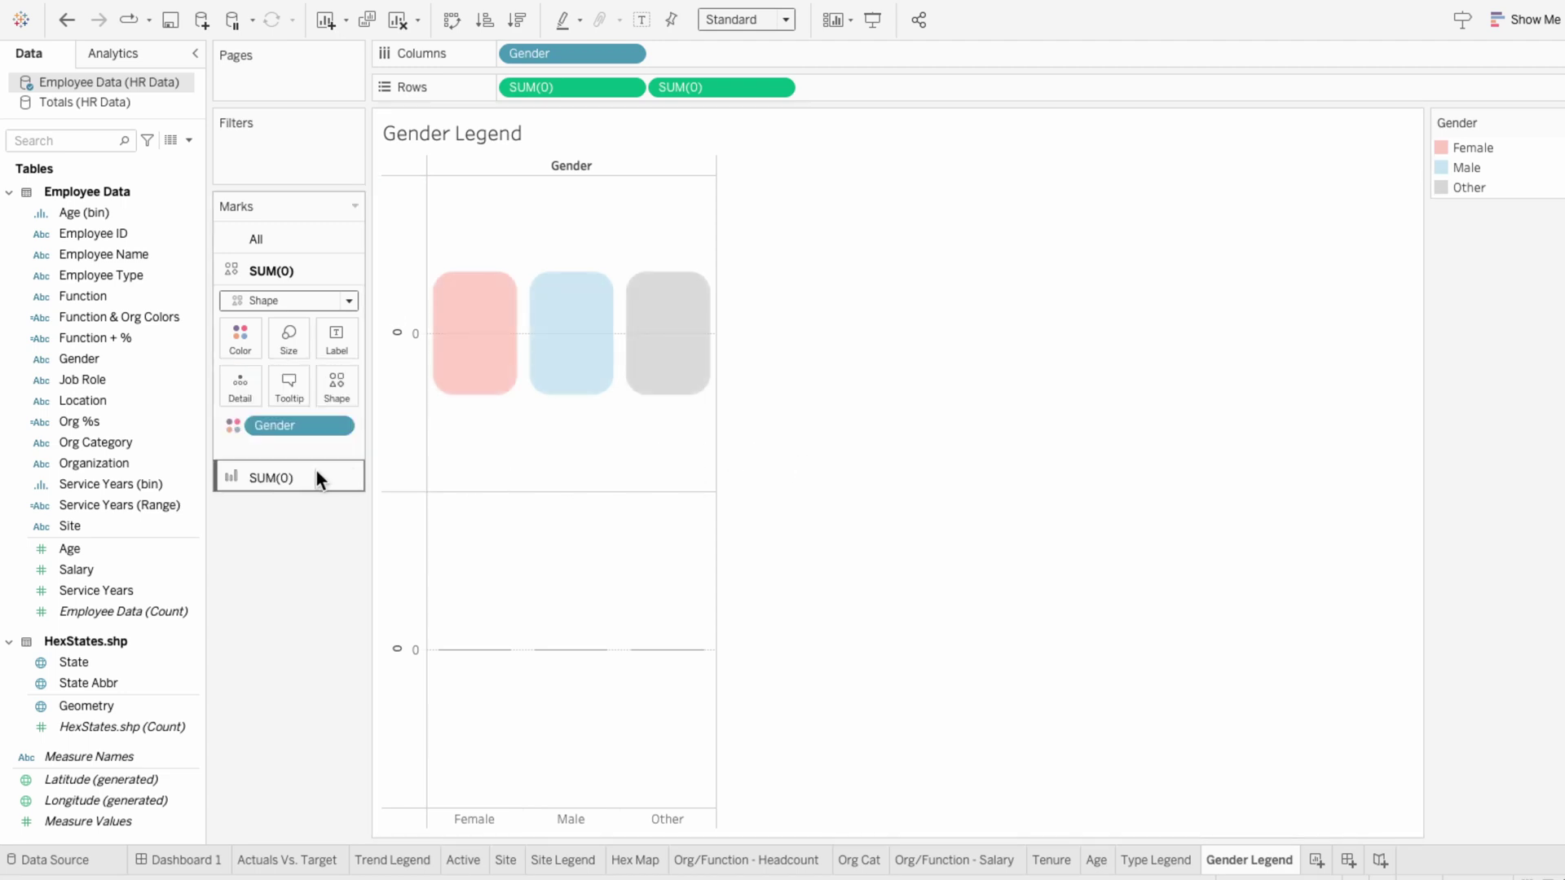
Step: Set the lower SUM(0) pane to Shape marks with Gender as the shape
click(284, 478)
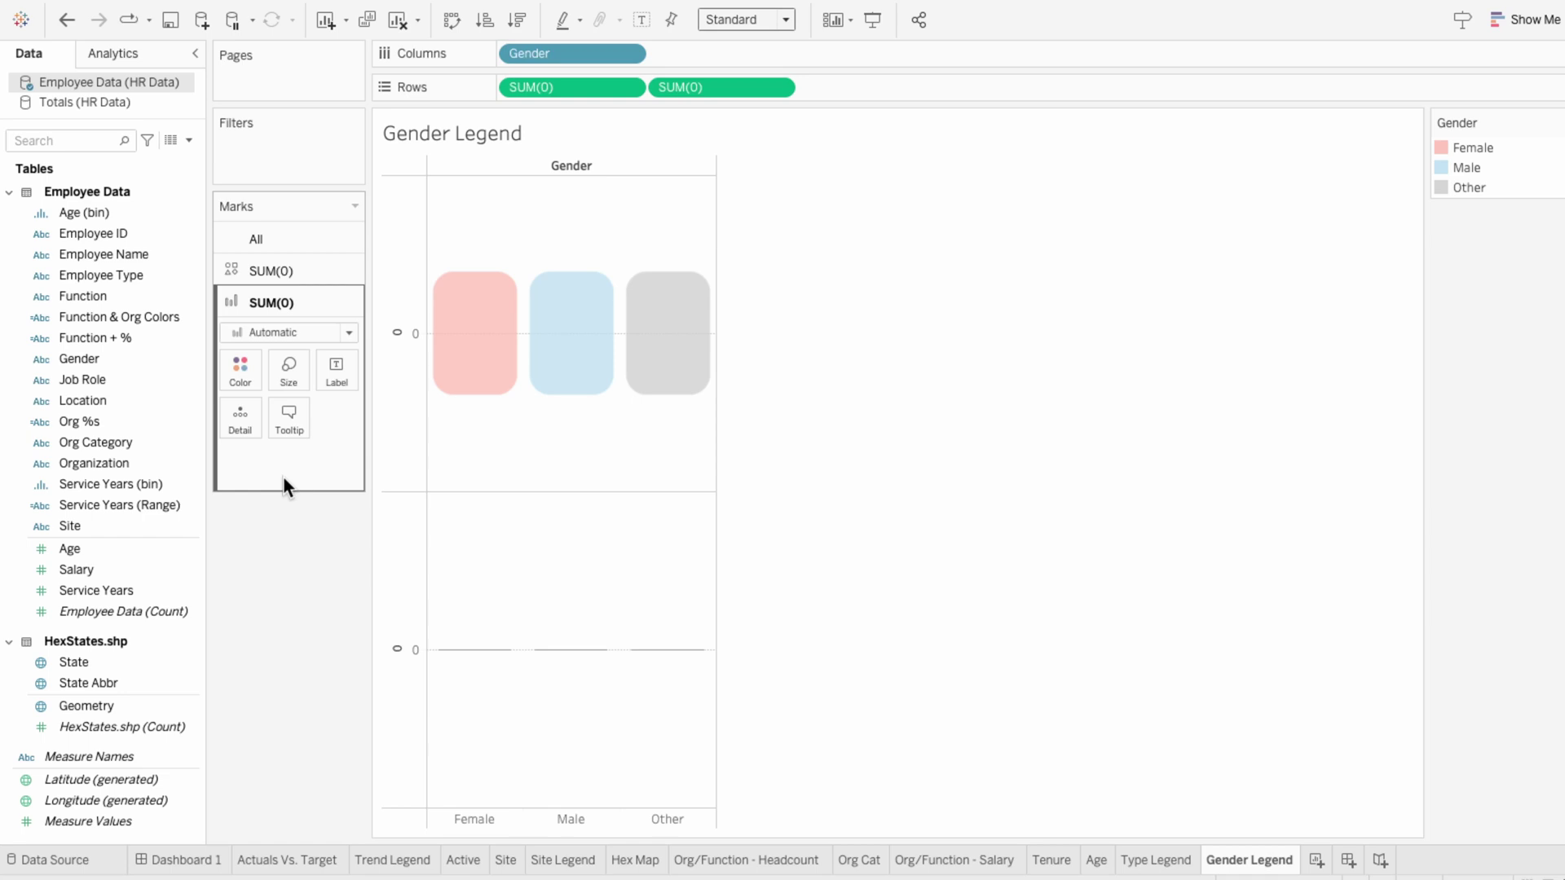
click(293, 331)
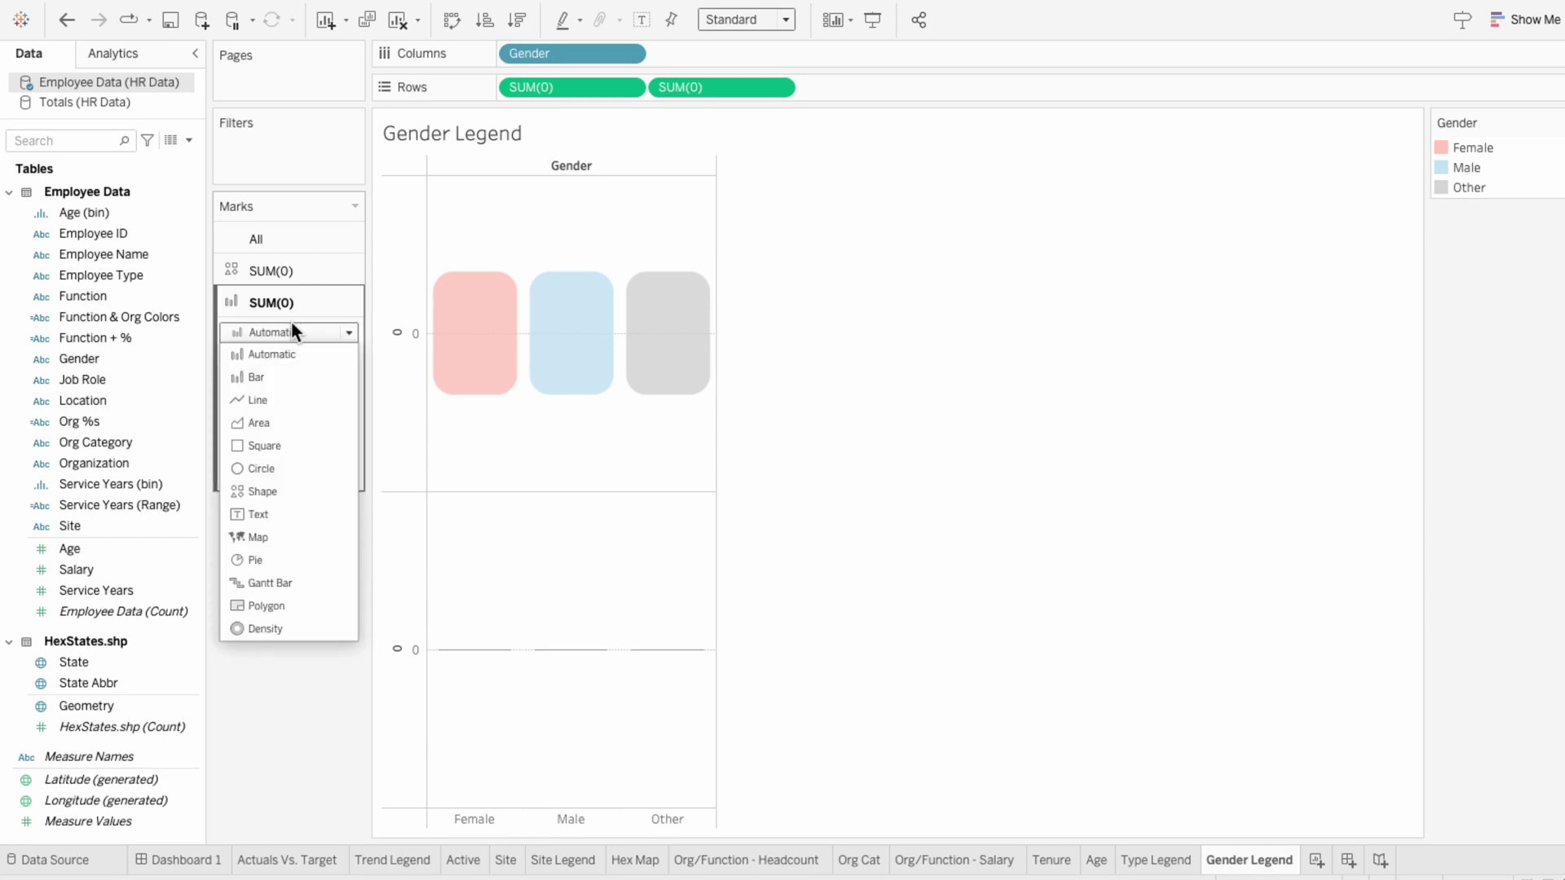
click(279, 491)
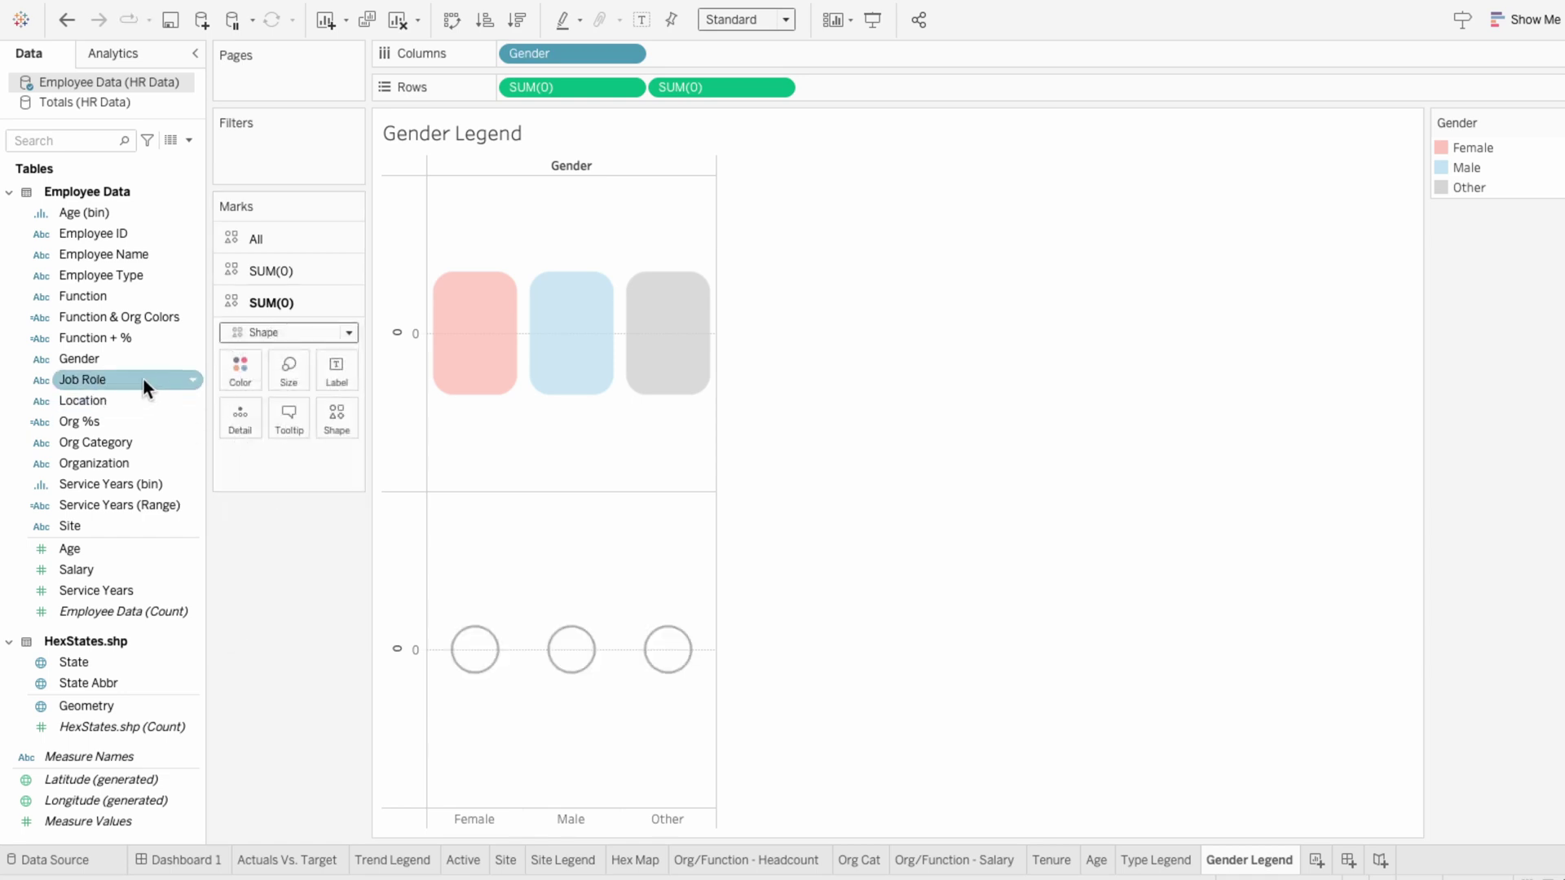
drag(126, 360, 264, 463)
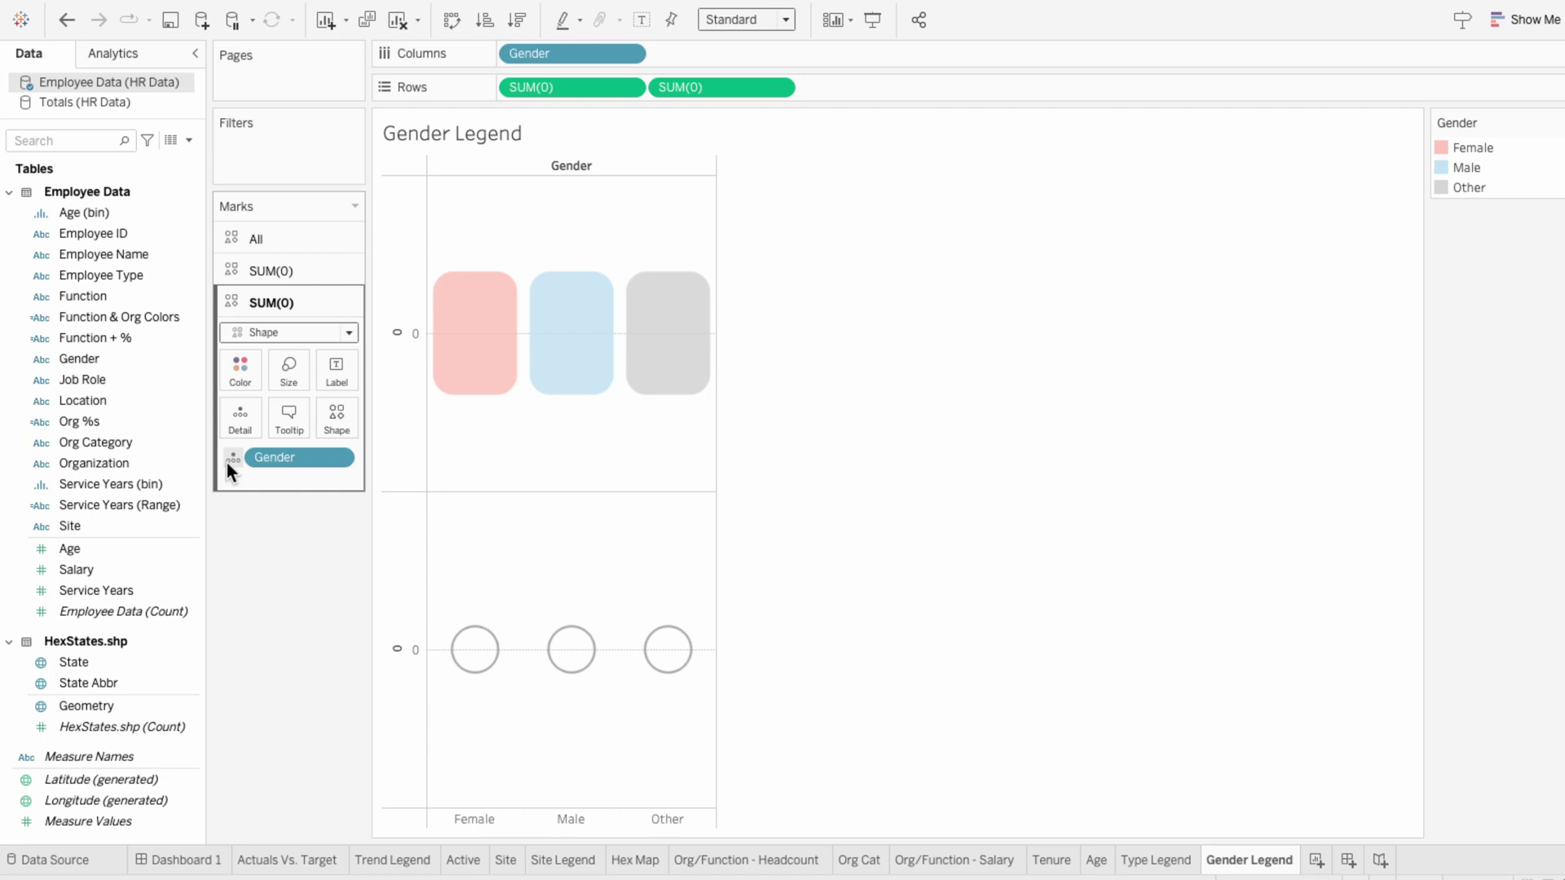
click(226, 463)
click(262, 580)
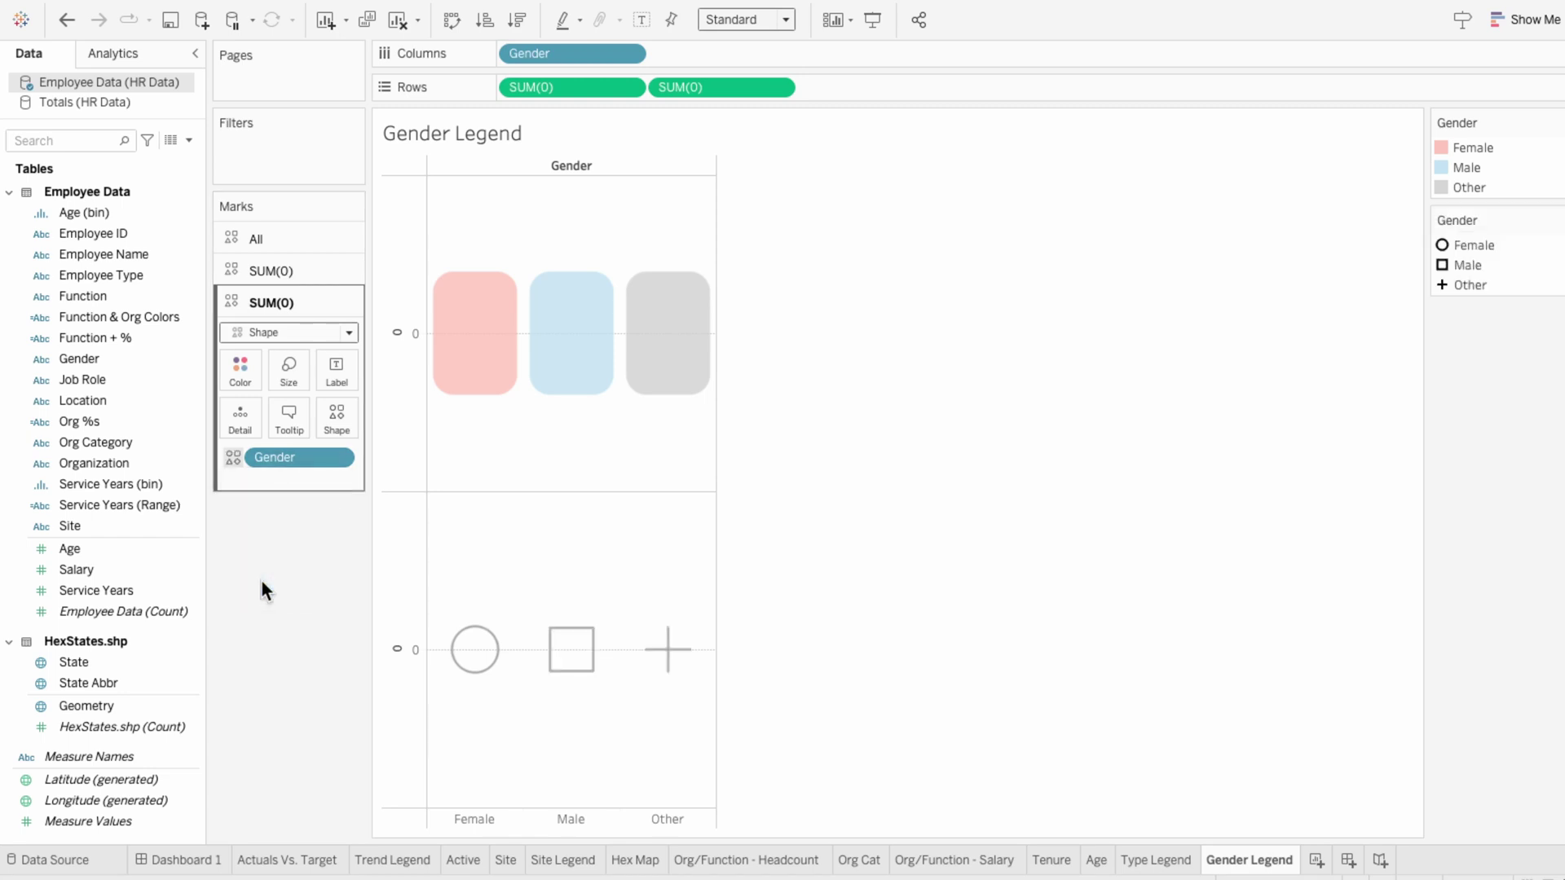
Step: Assign the red female and blue male figures from the Legends shape palette
click(332, 411)
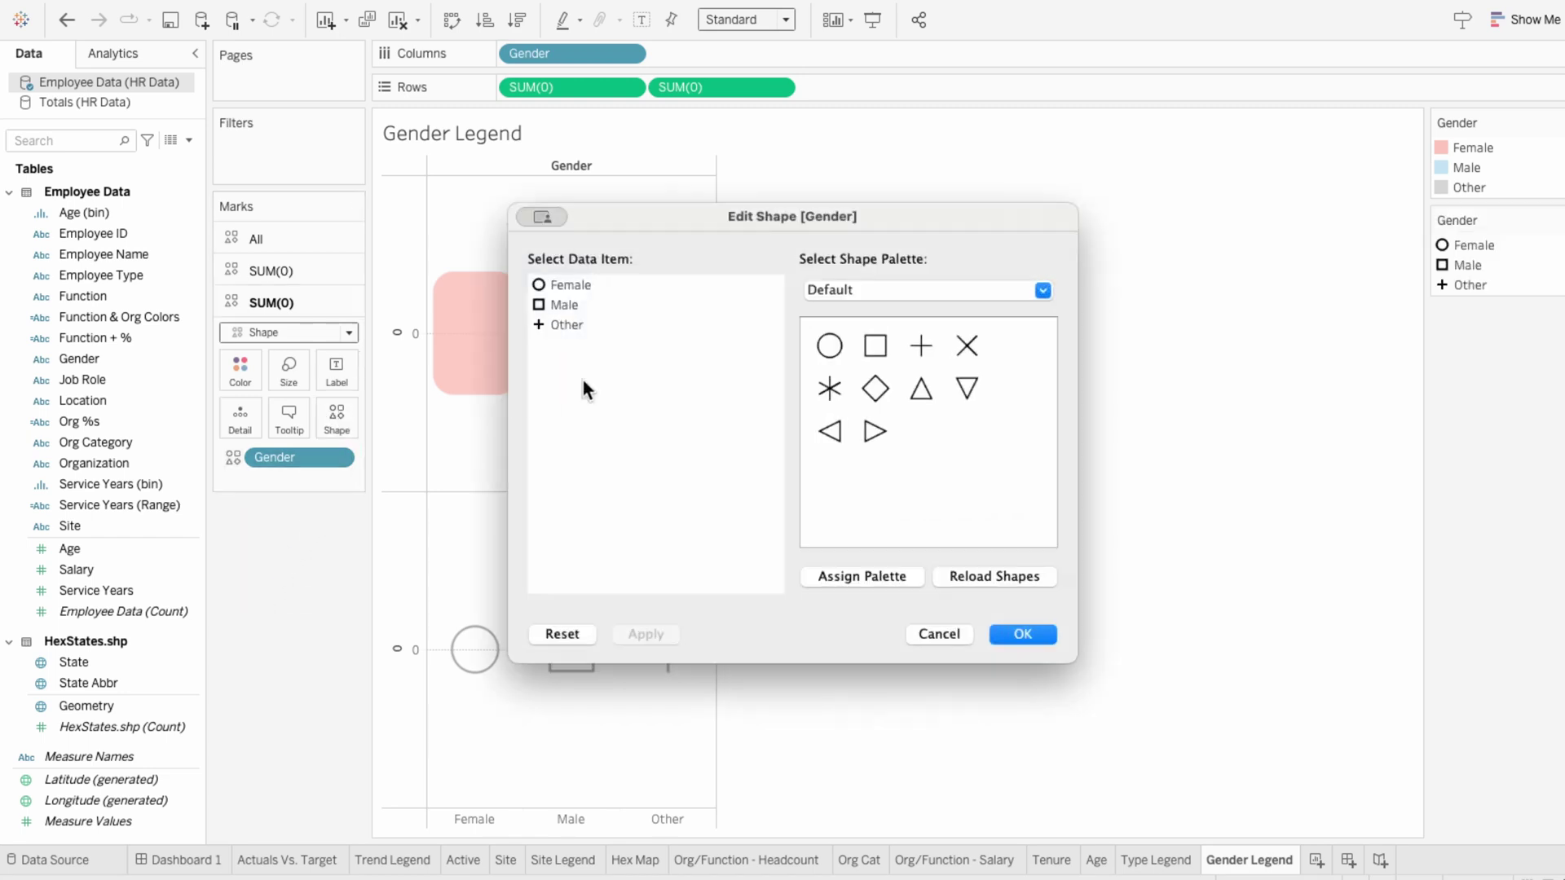
click(845, 292)
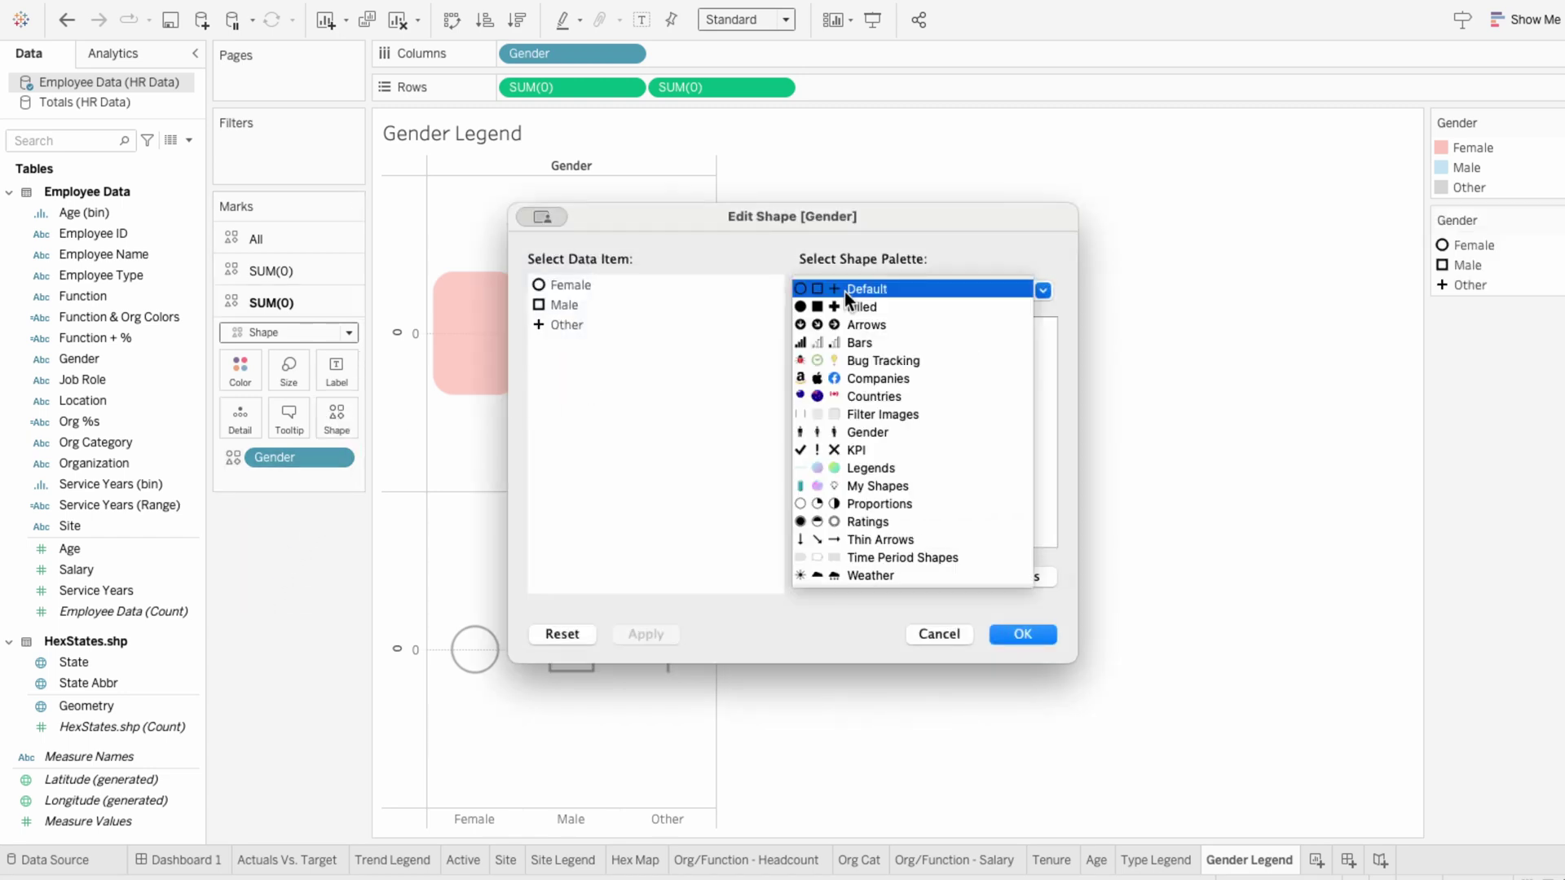
click(843, 466)
click(829, 388)
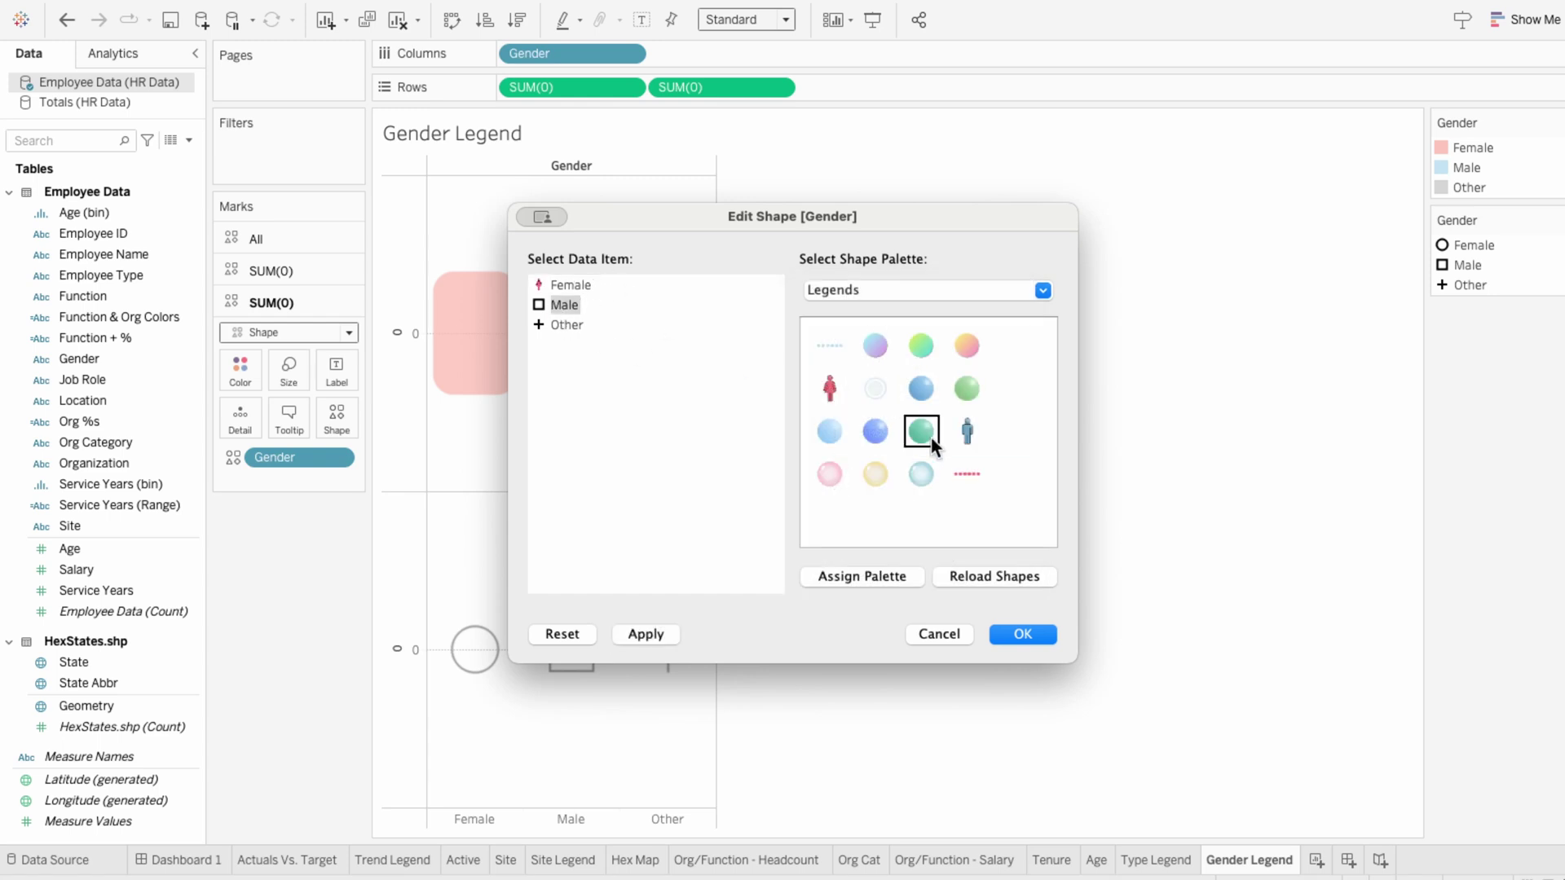
click(968, 430)
click(1020, 635)
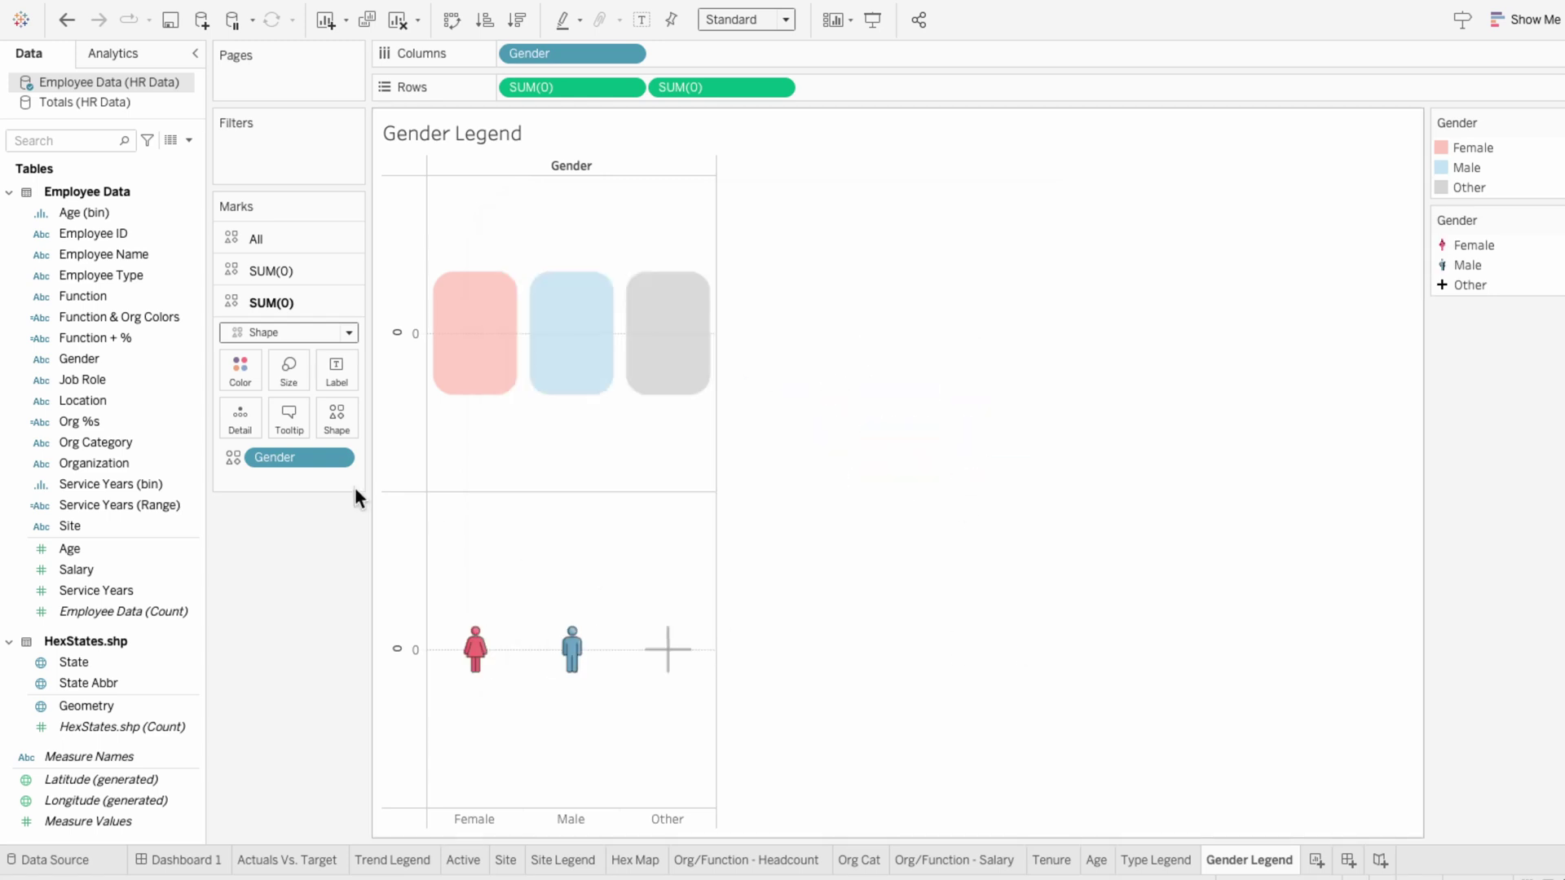
Step: Label the figures with Gender and an inline AVG([Salary]) measure
drag(79, 358, 250, 479)
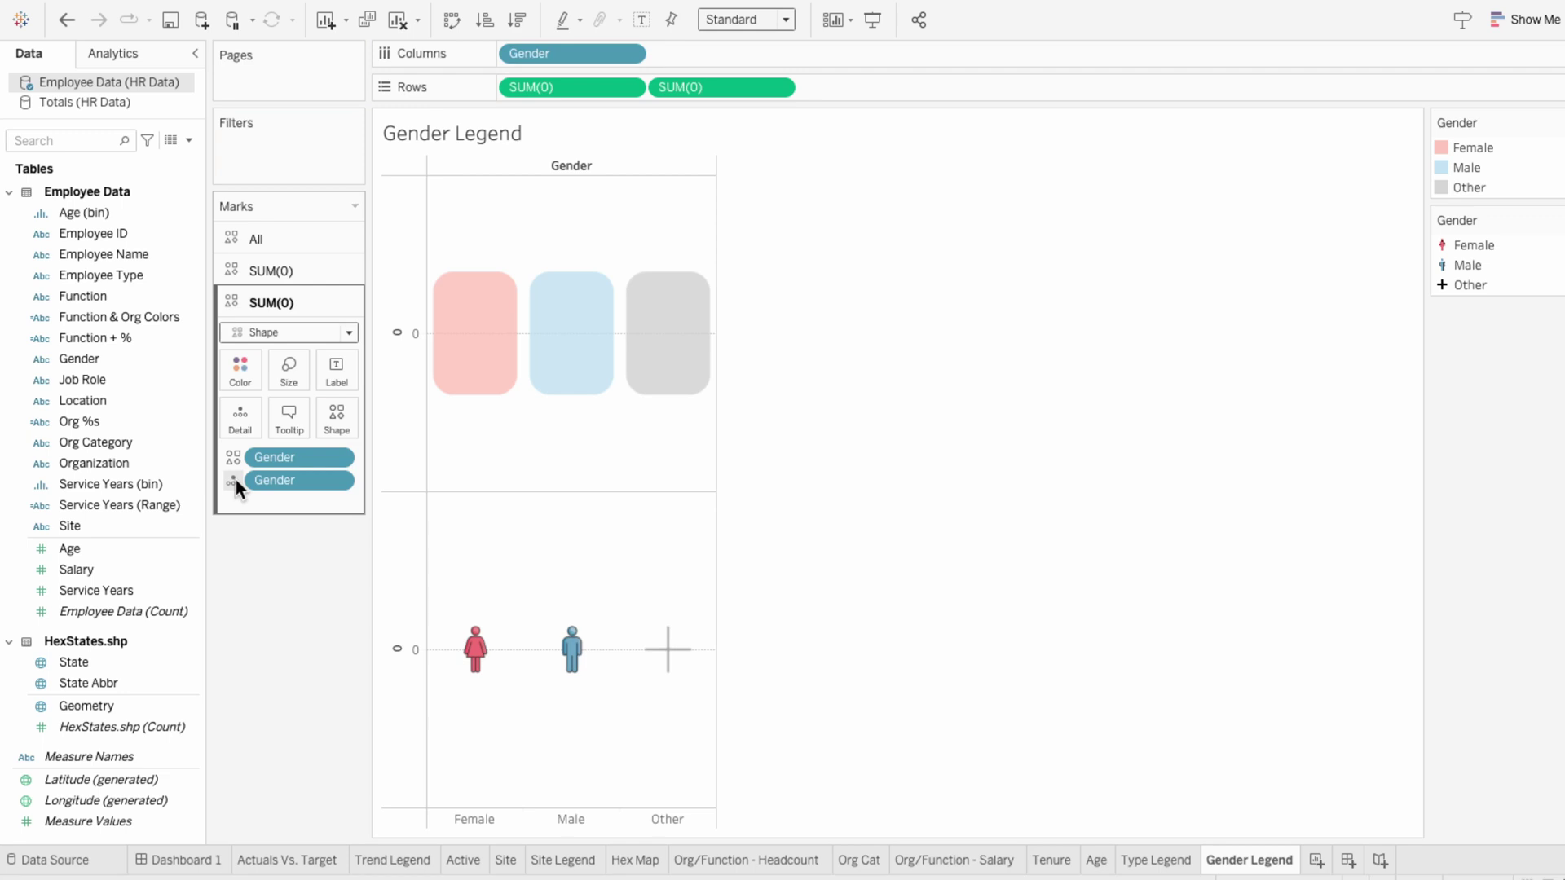
click(237, 479)
click(249, 517)
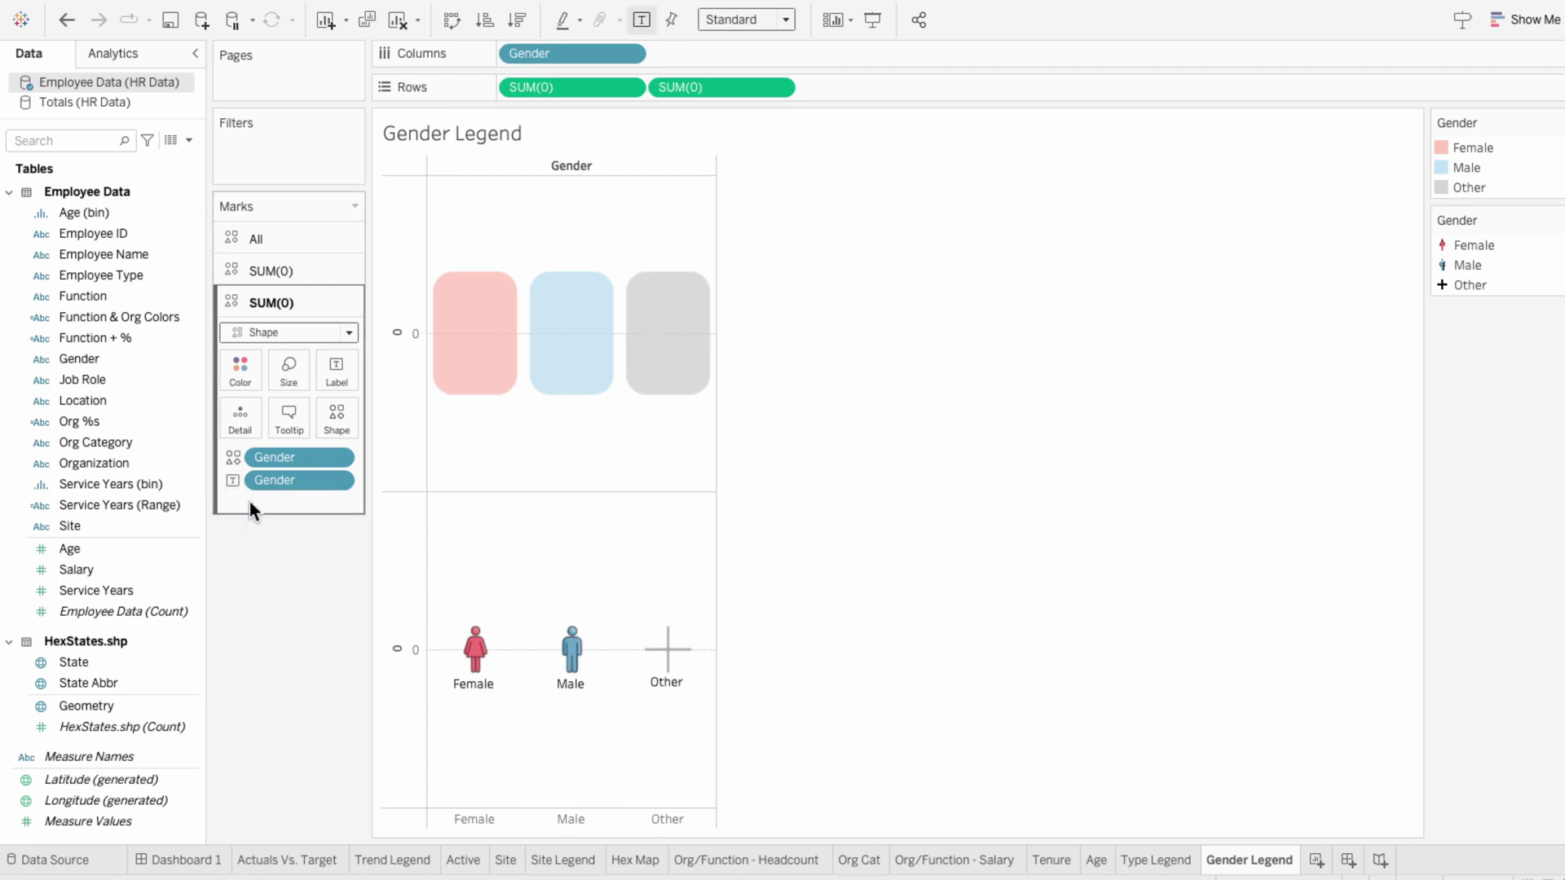
double_click(249, 502)
text(AVG([Salary])
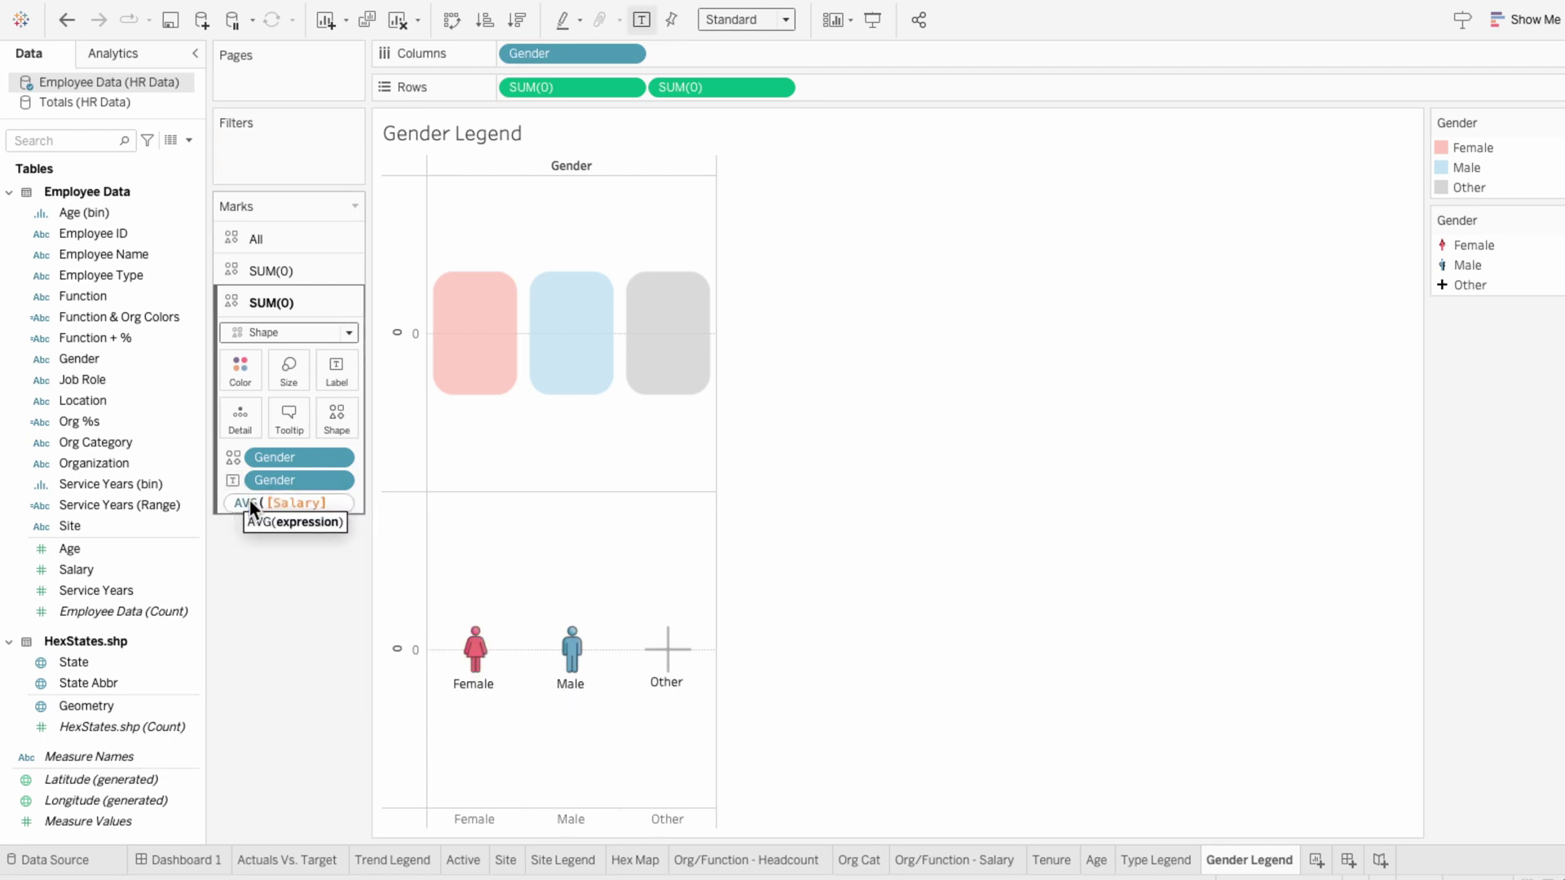
text())
key(Return)
click(232, 503)
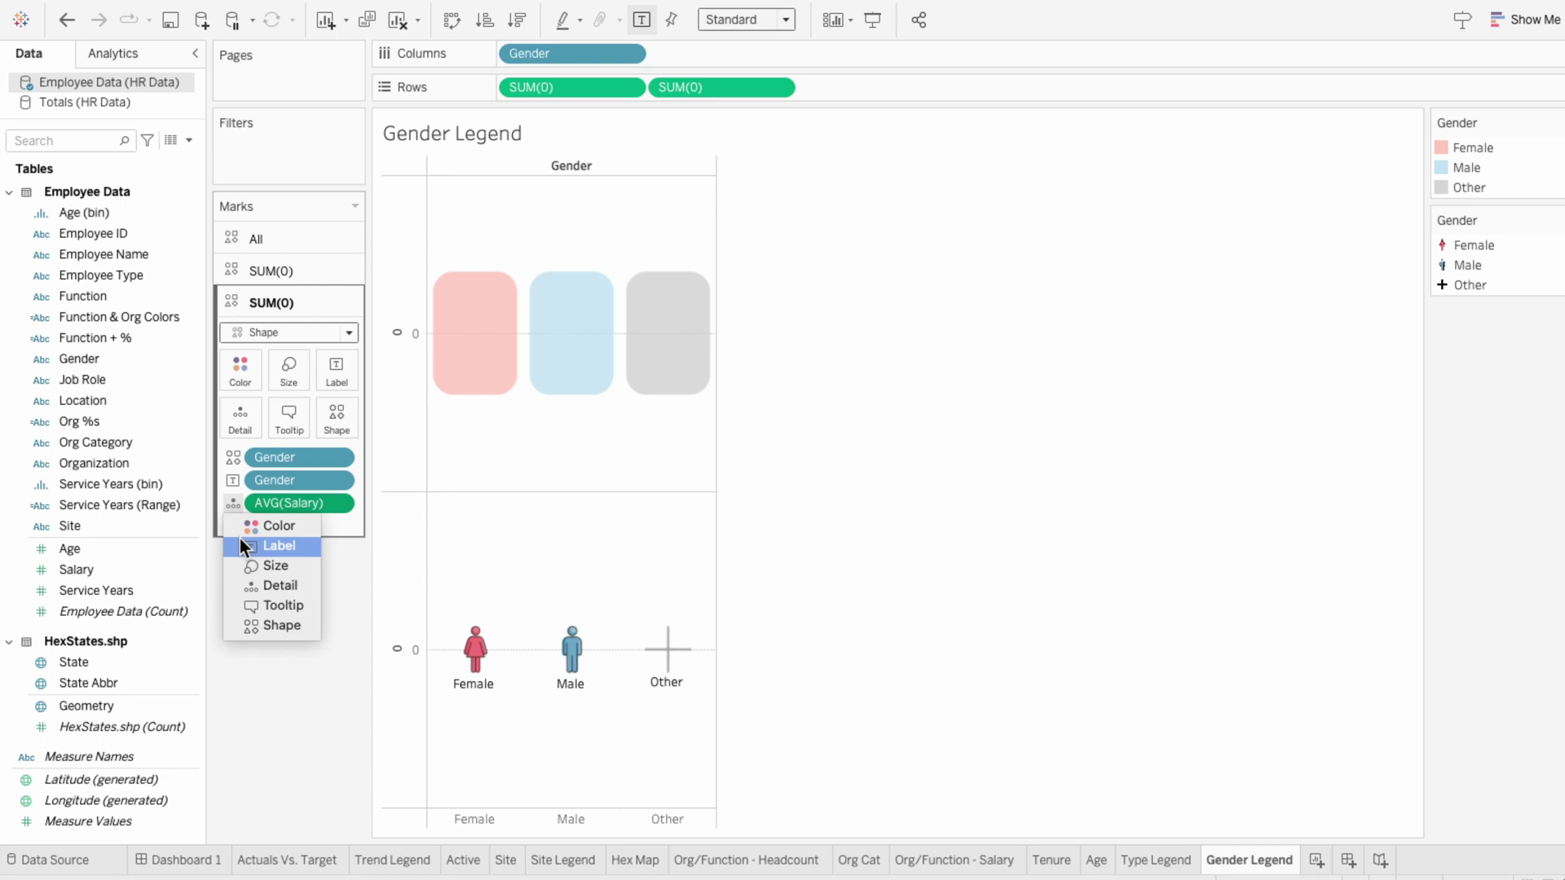
click(240, 538)
Step: Add COUNTD([Employee ID]) as a Percent of Total label
double_click(246, 525)
text(COU)
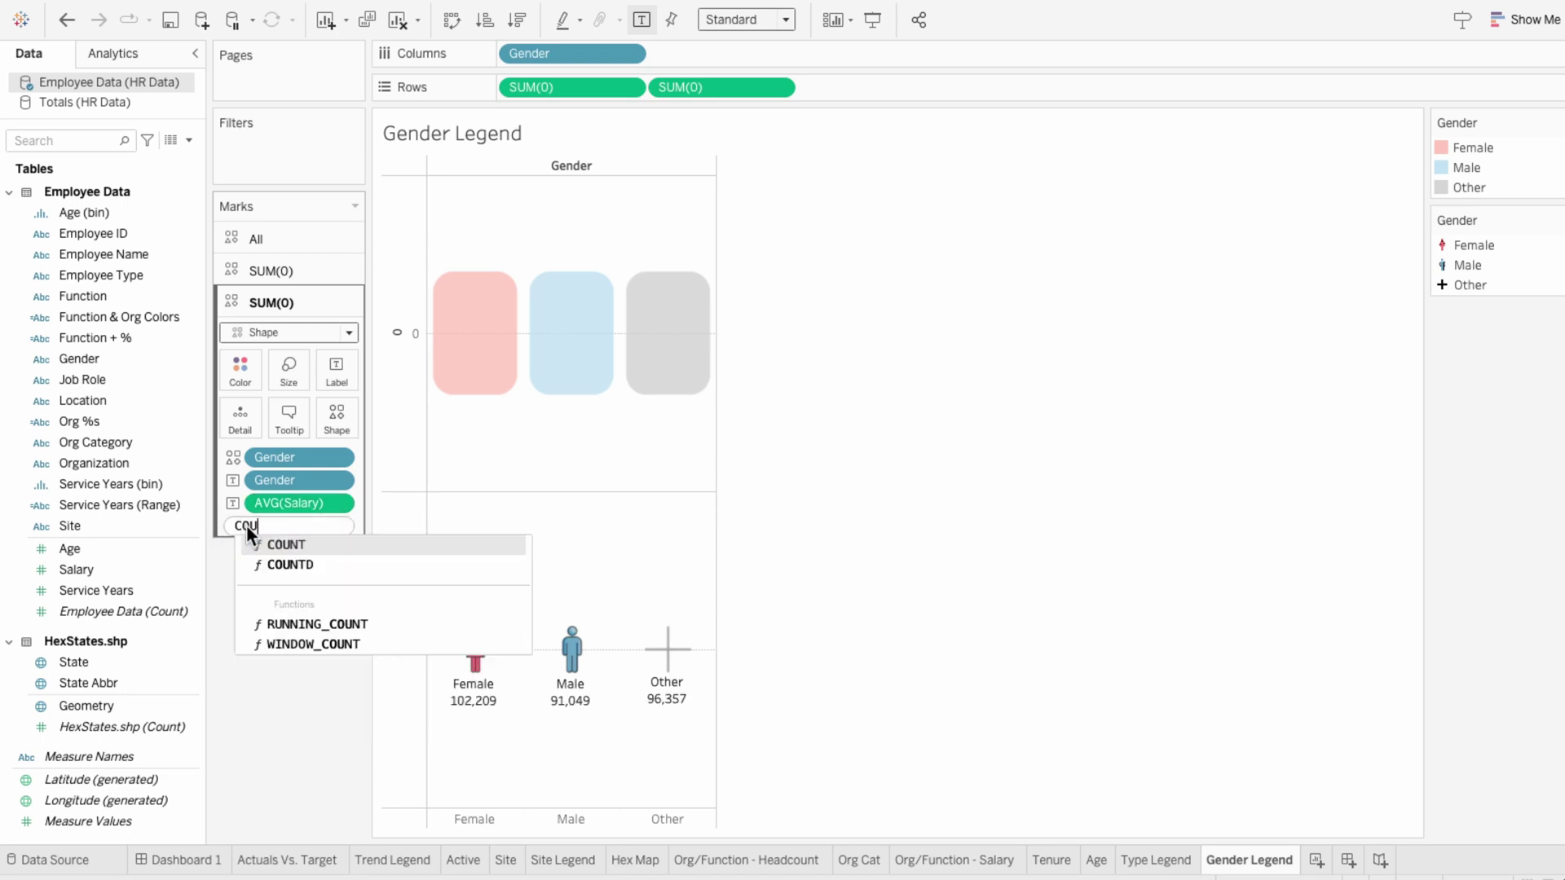
text(NTD([E)
key(Down)
key(Return)
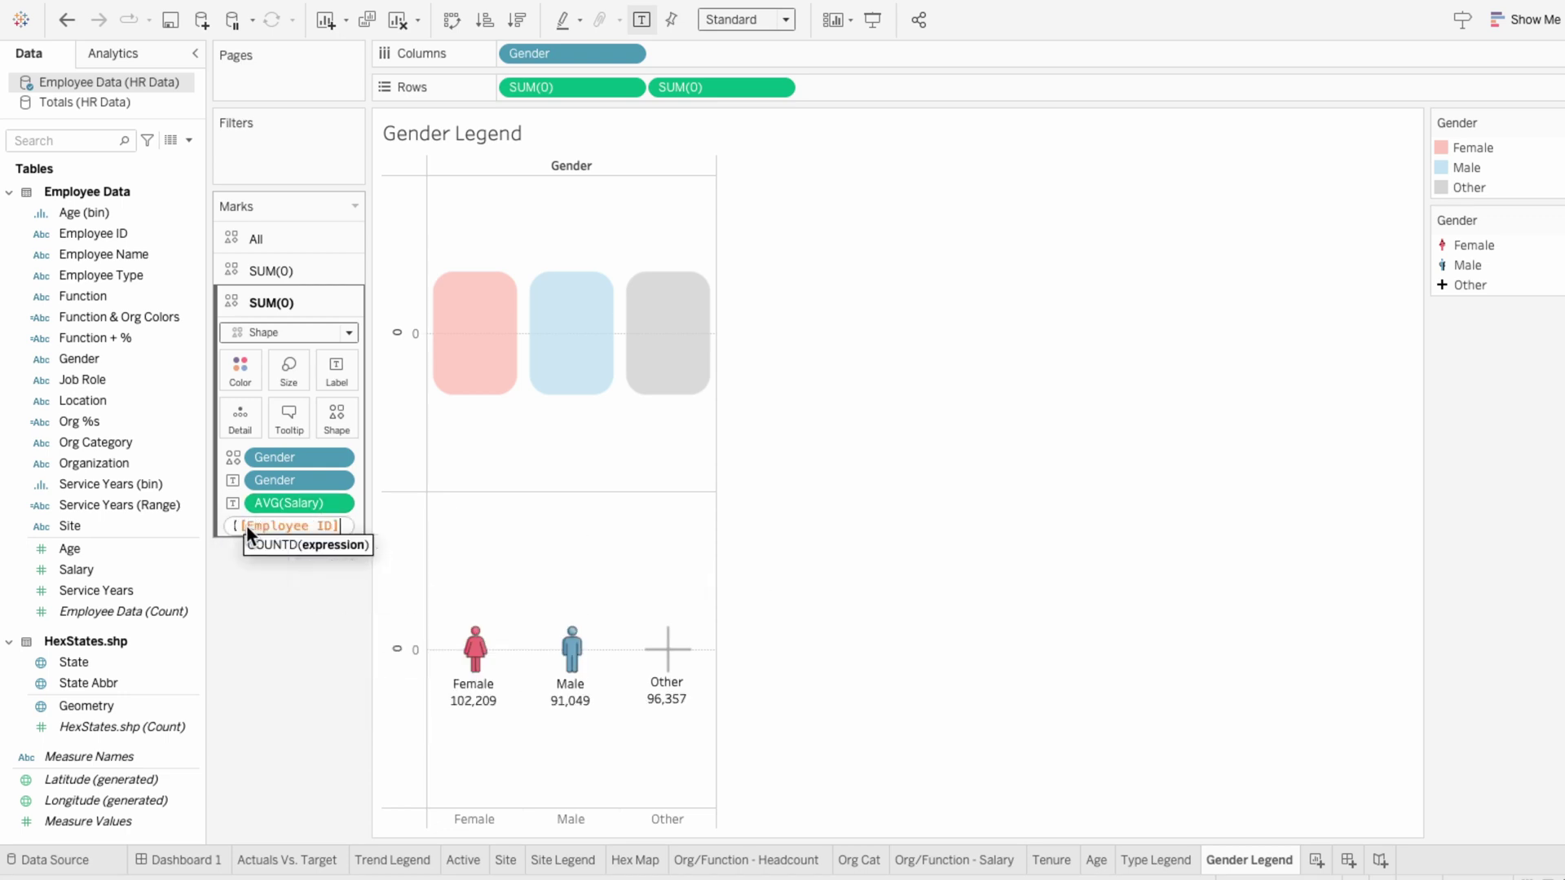
text())
key(Return)
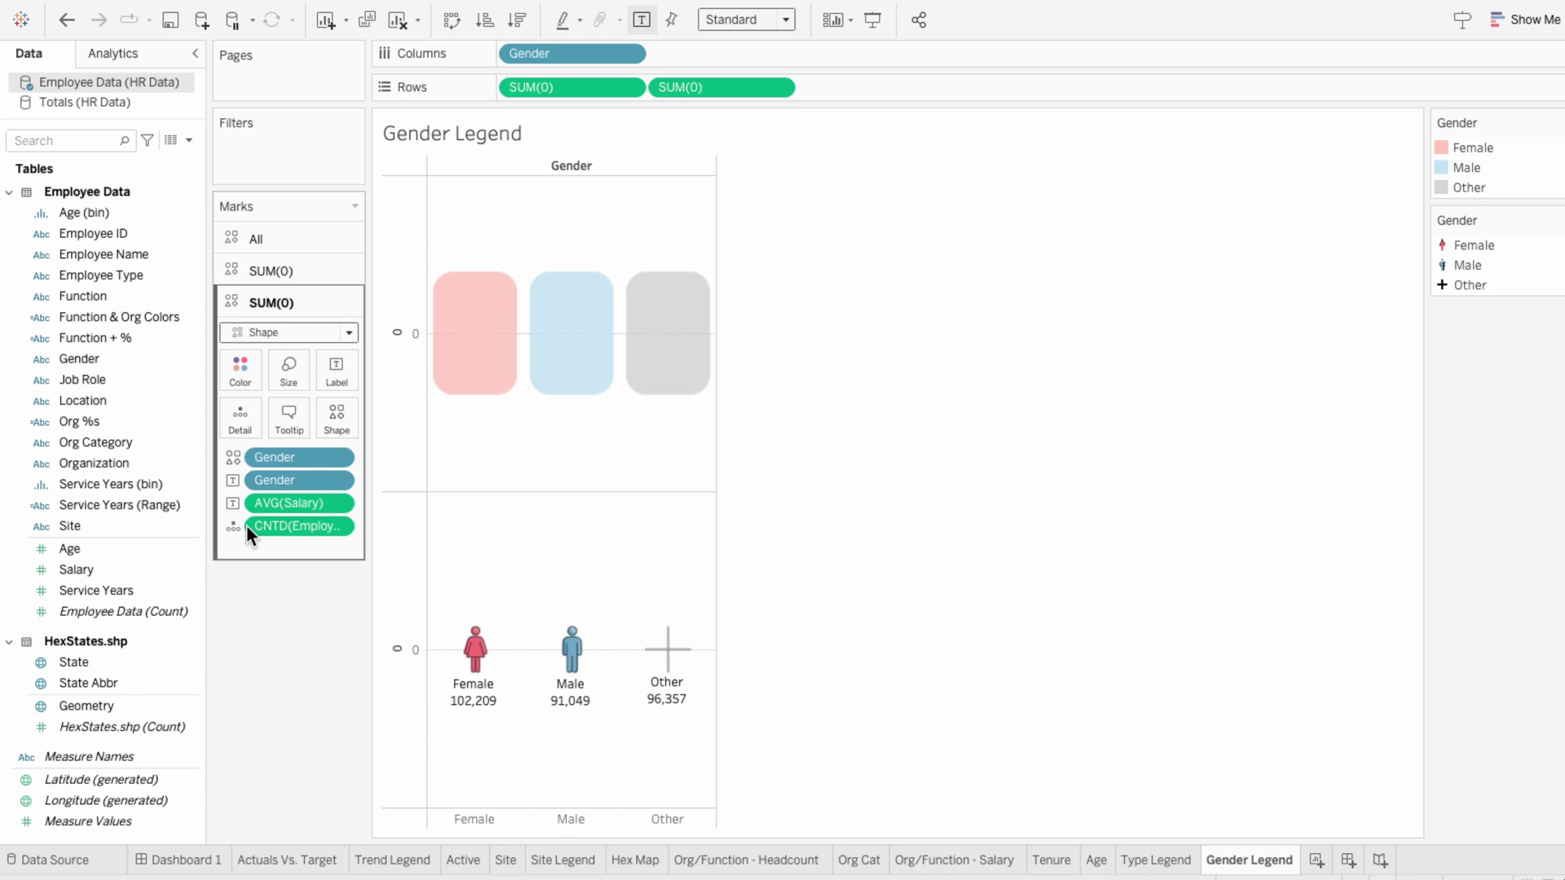
right_click(246, 525)
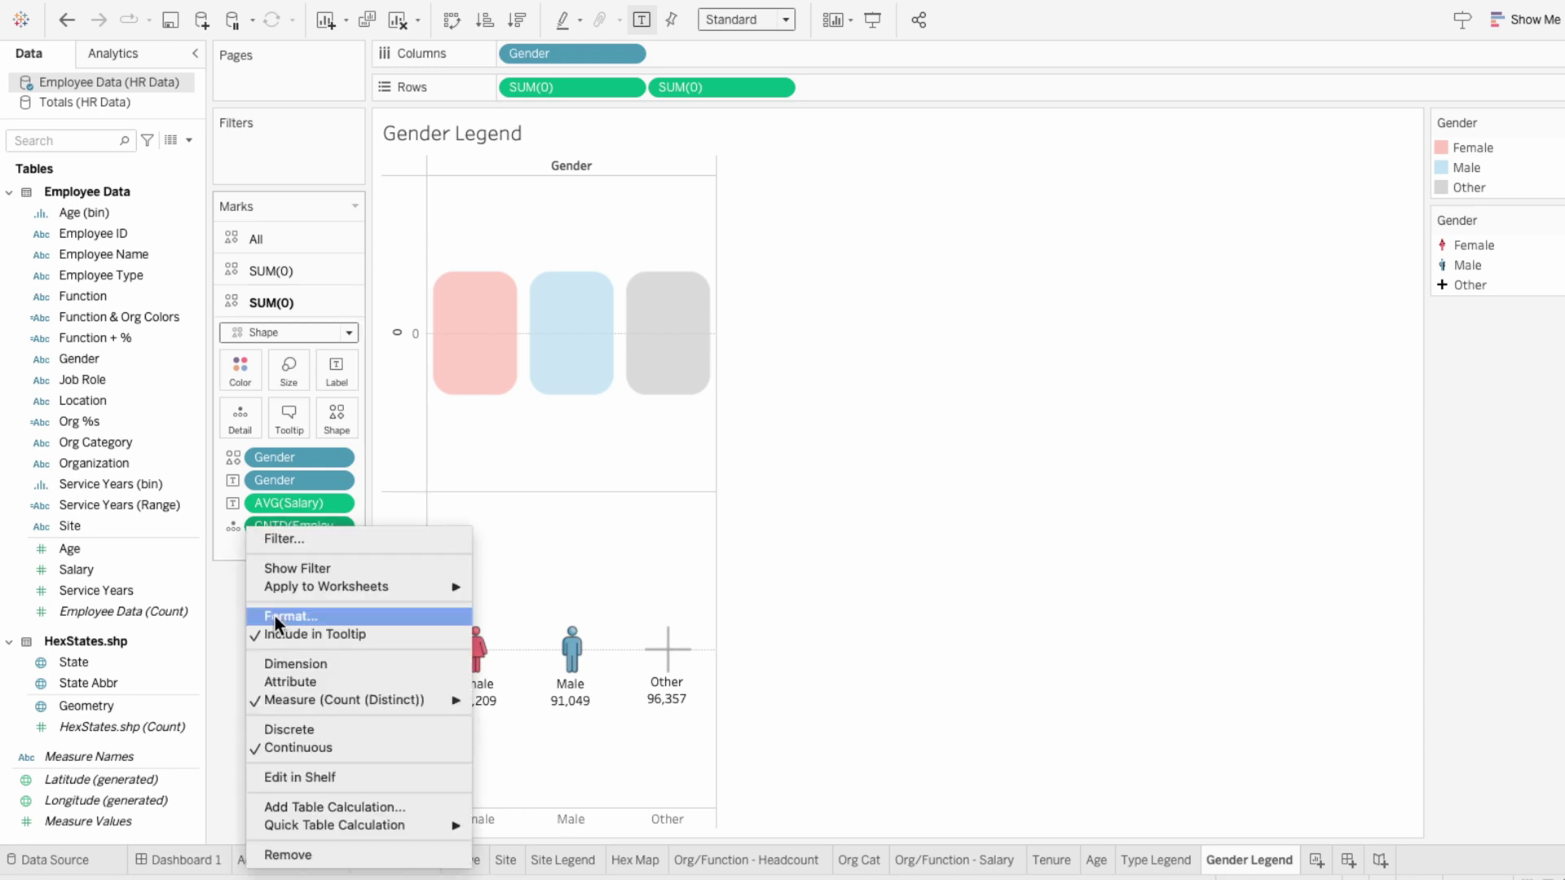
mouse_move(334, 825)
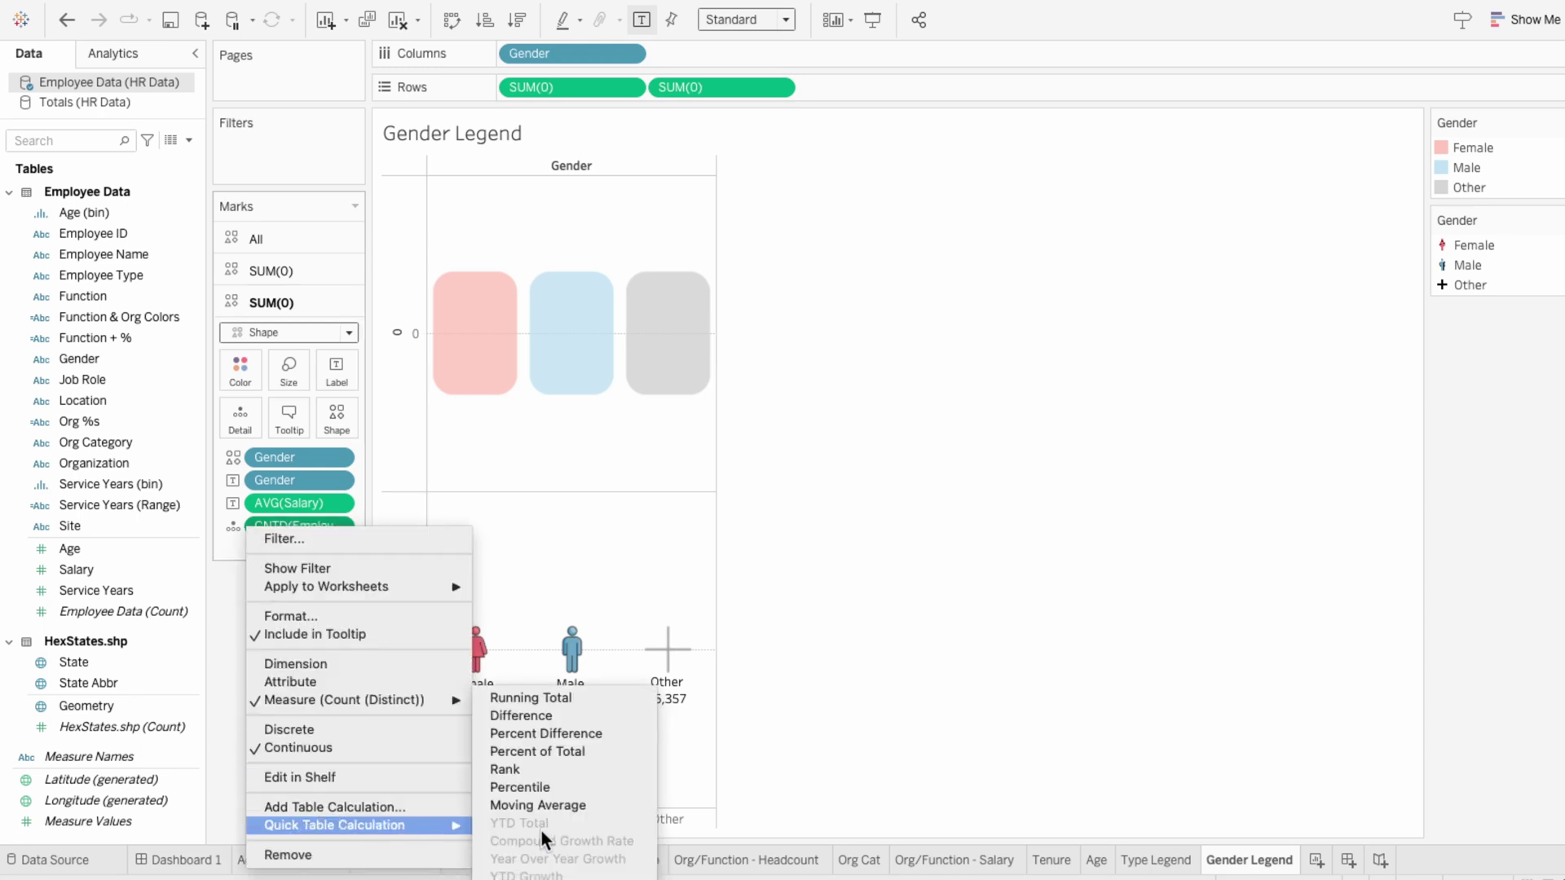
click(544, 746)
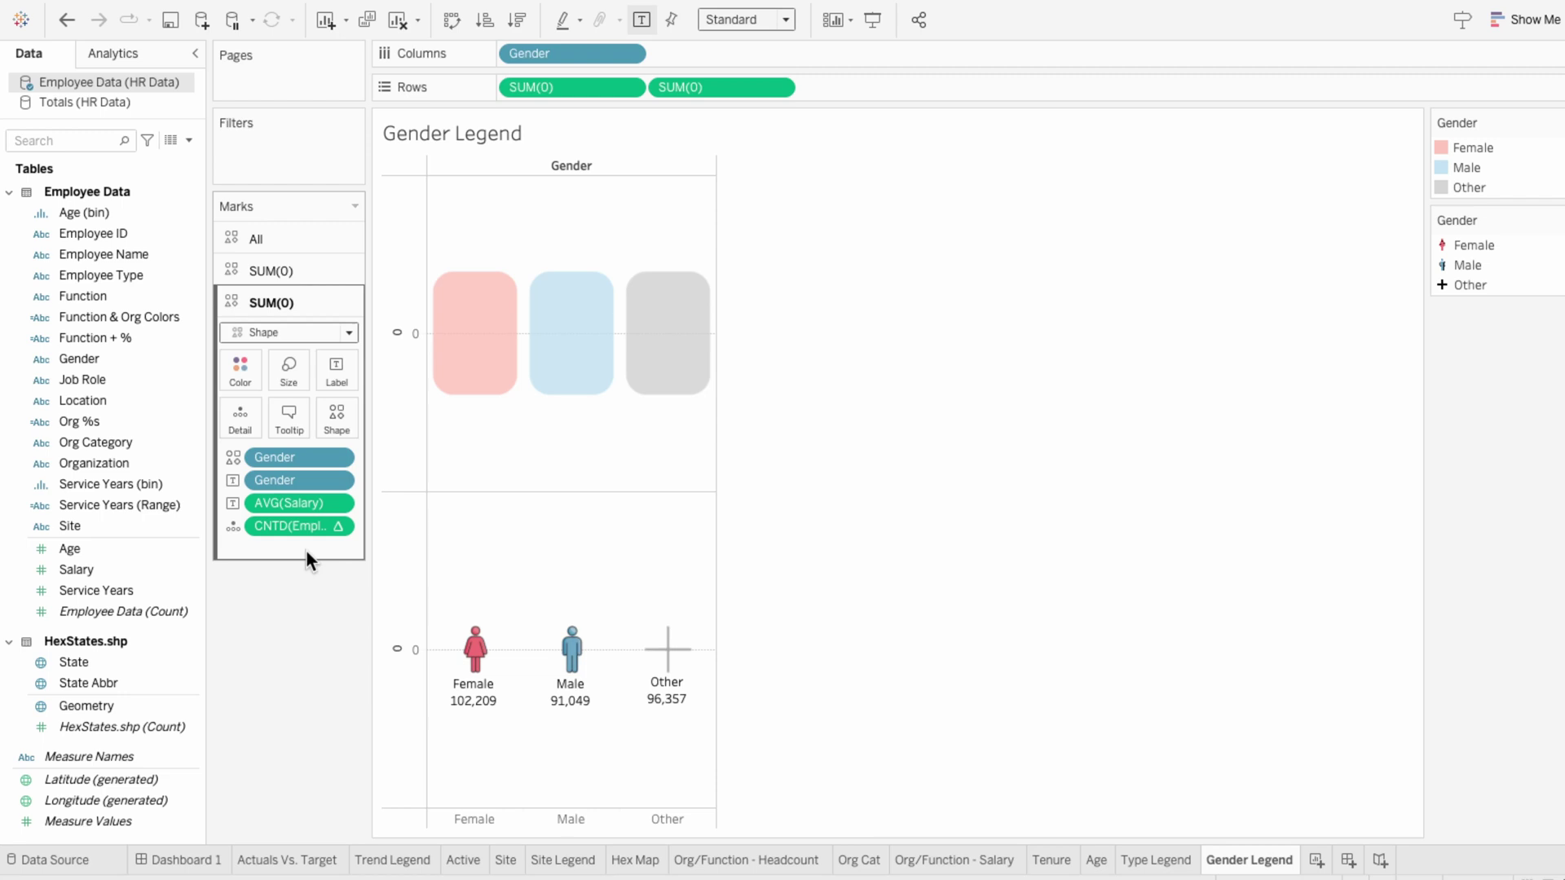
click(234, 525)
click(241, 569)
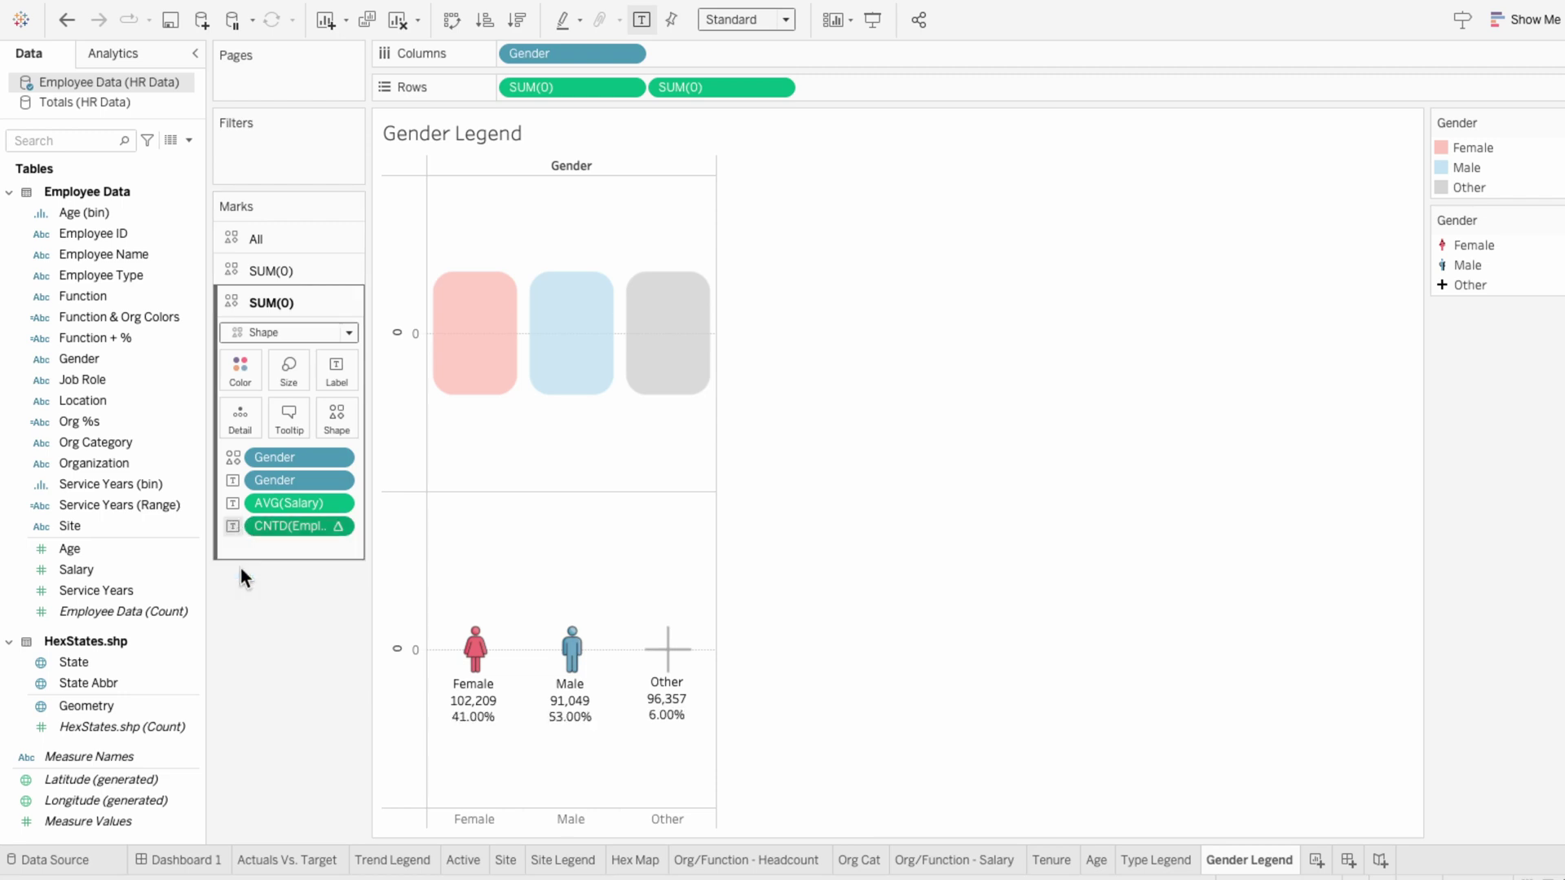
Step: Format average salary as currency with 0 decimals in thousands (K)
right_click(272, 502)
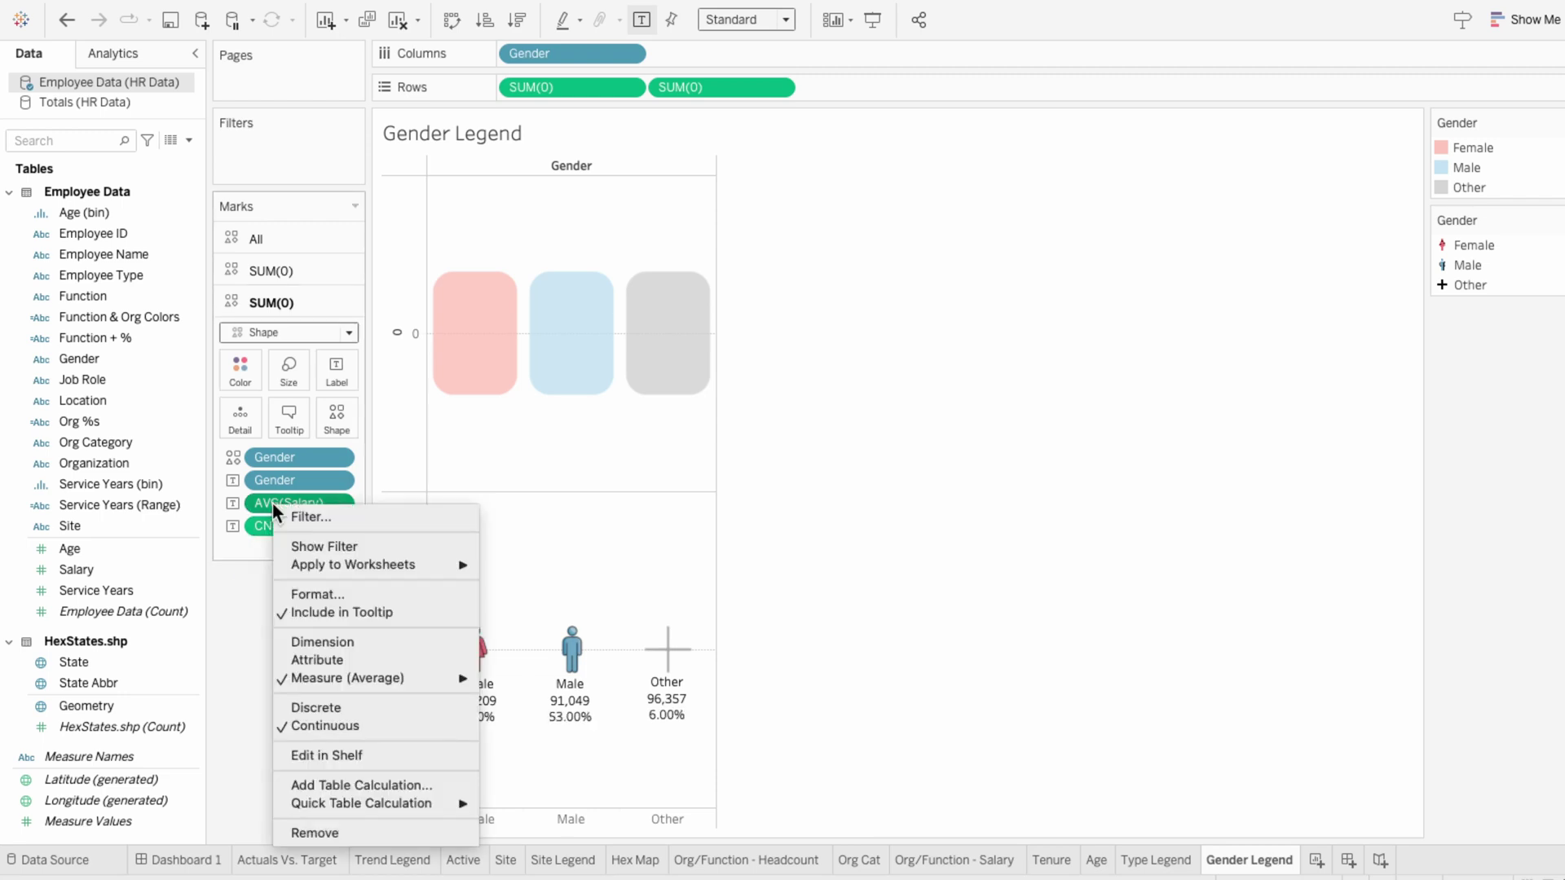
click(292, 593)
click(111, 258)
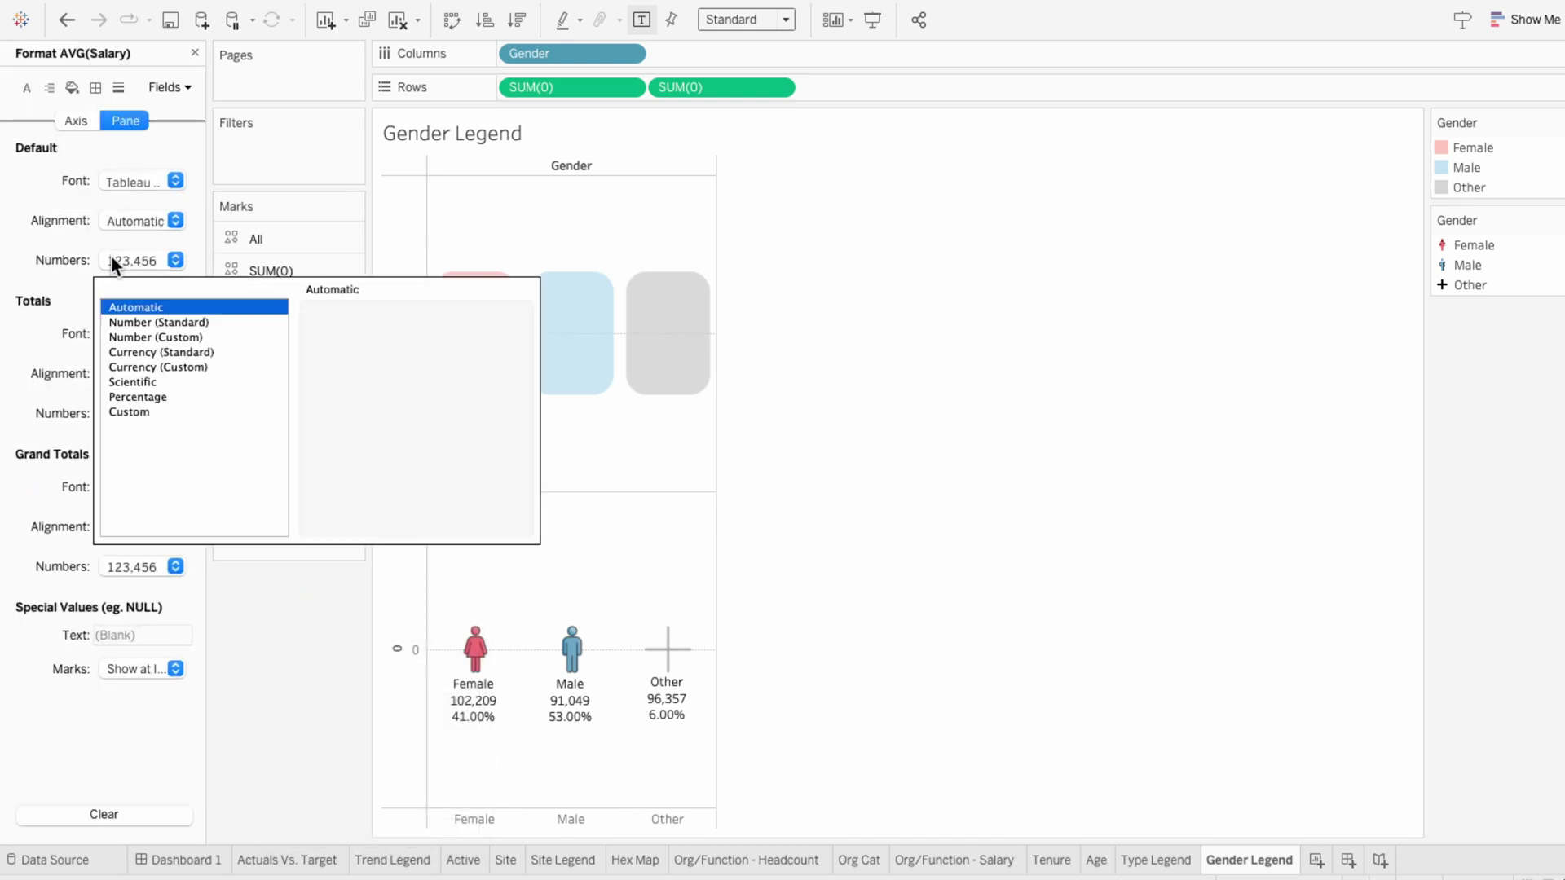
click(117, 367)
double_click(366, 344)
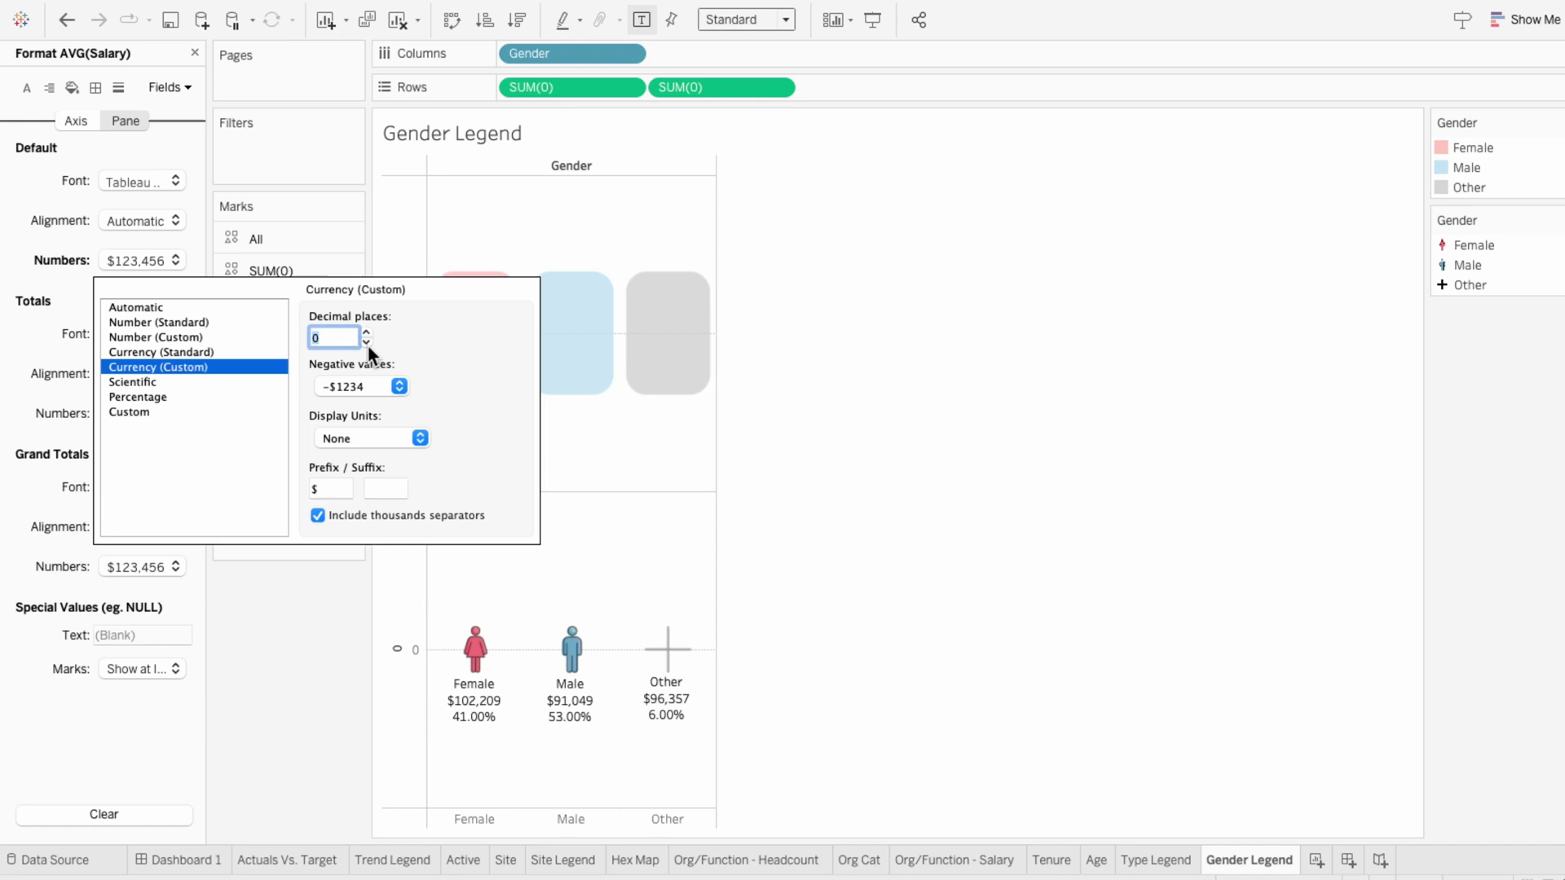
click(358, 433)
click(360, 449)
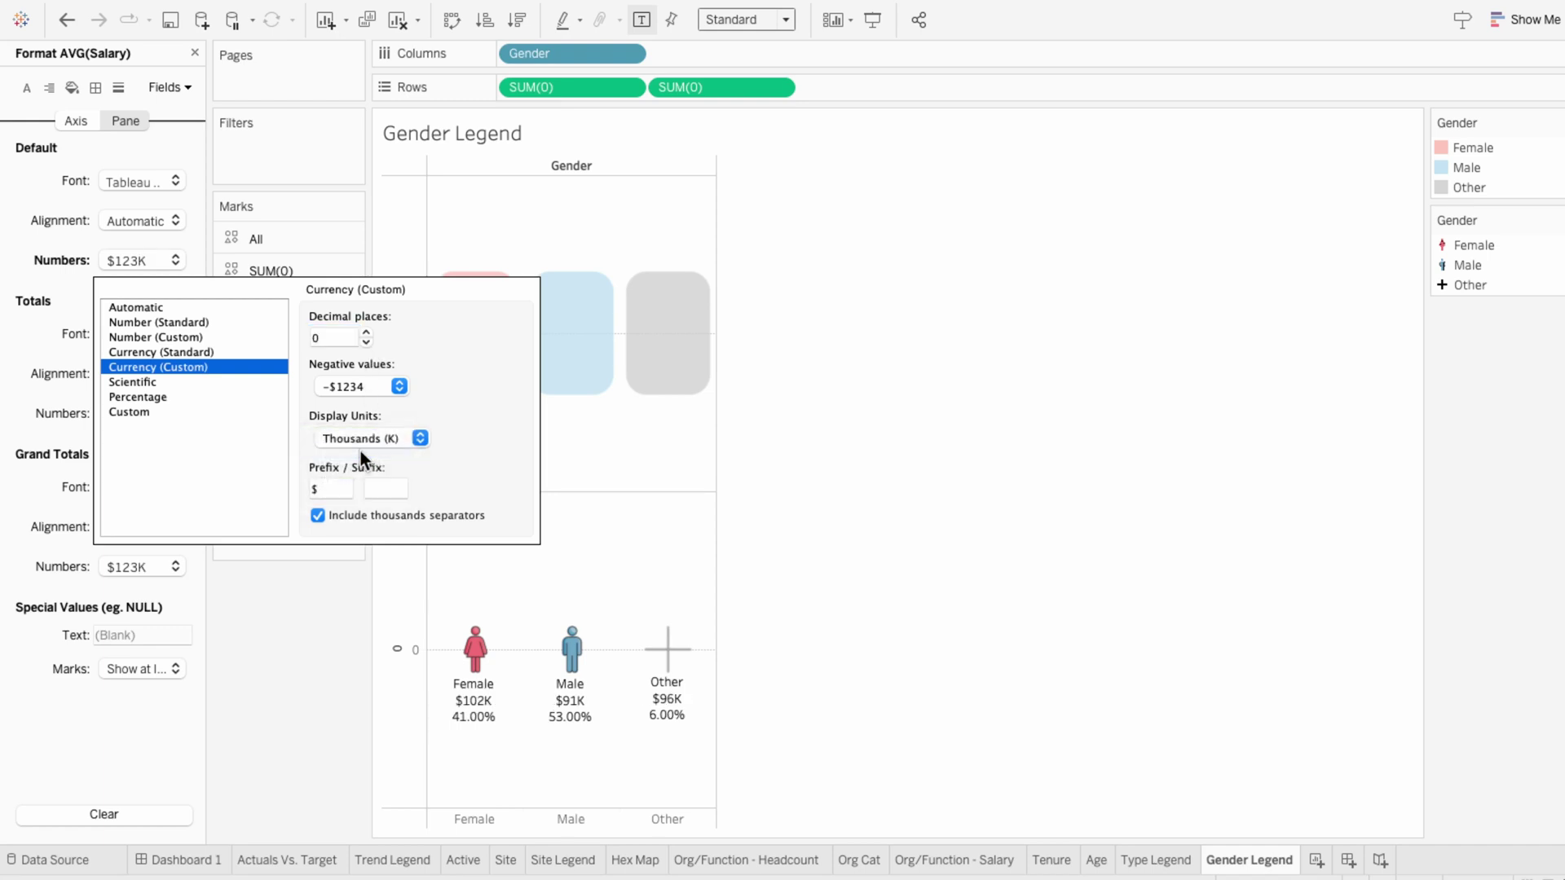
click(277, 566)
Step: Format the headcount share as a percentage with 0 decimals
right_click(280, 523)
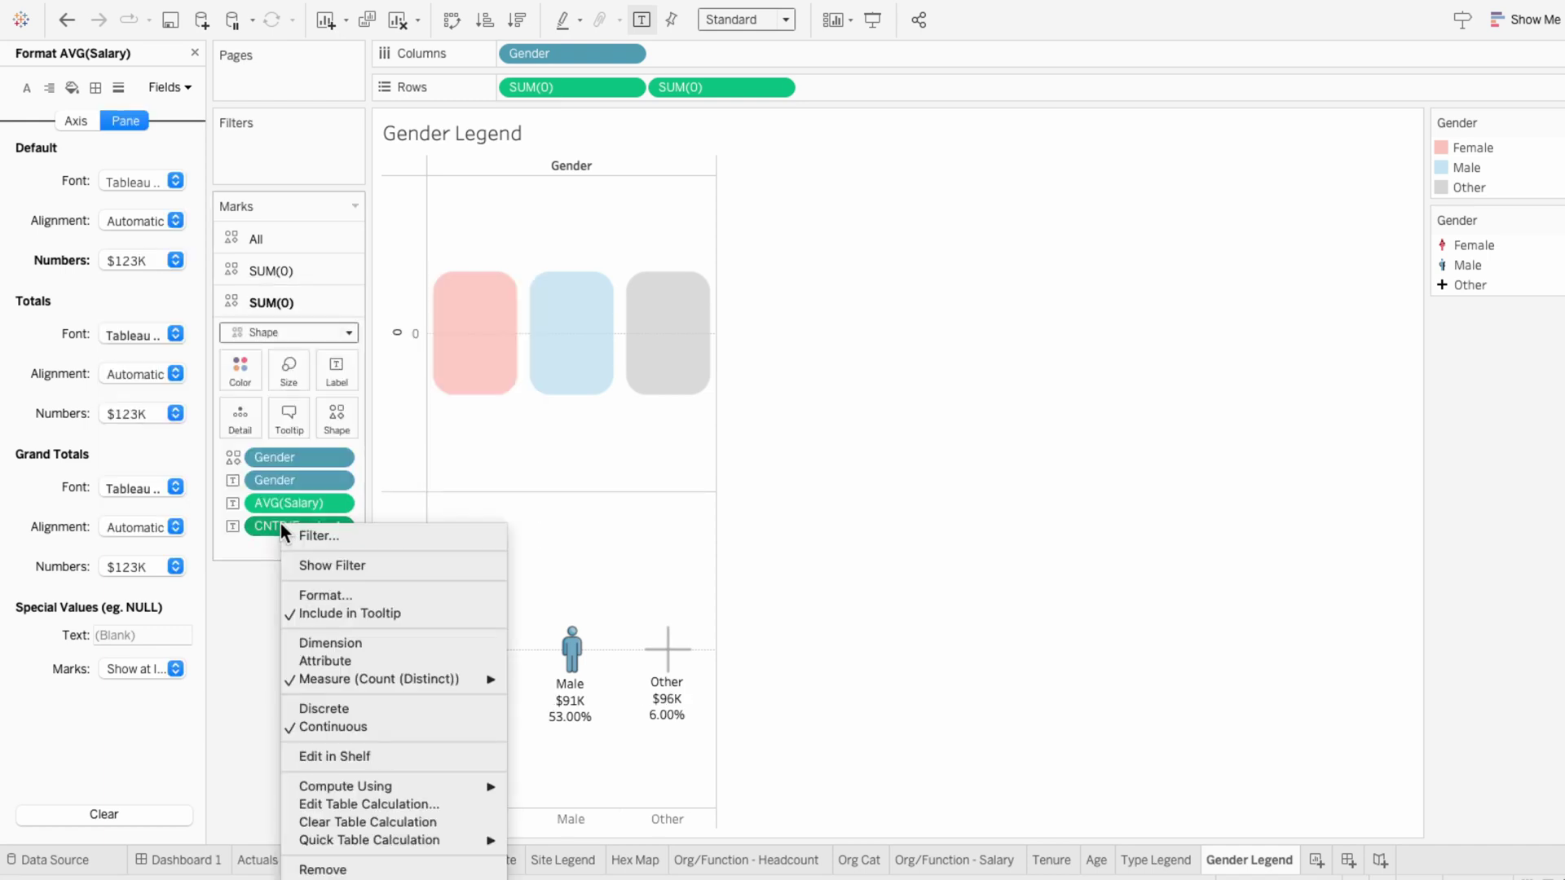
click(295, 593)
click(141, 261)
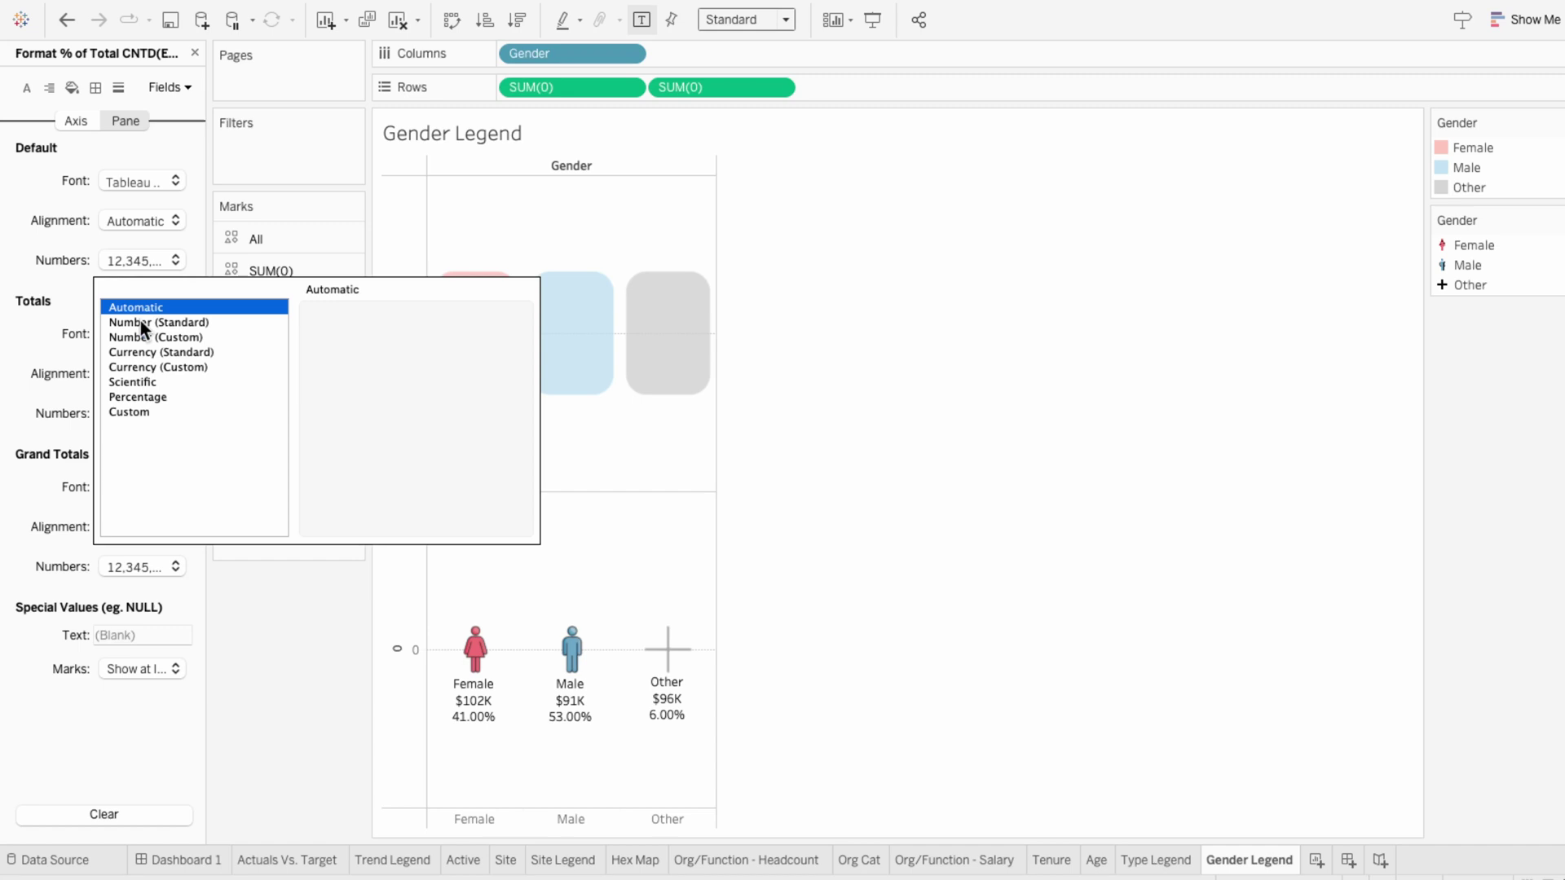
click(151, 398)
click(366, 342)
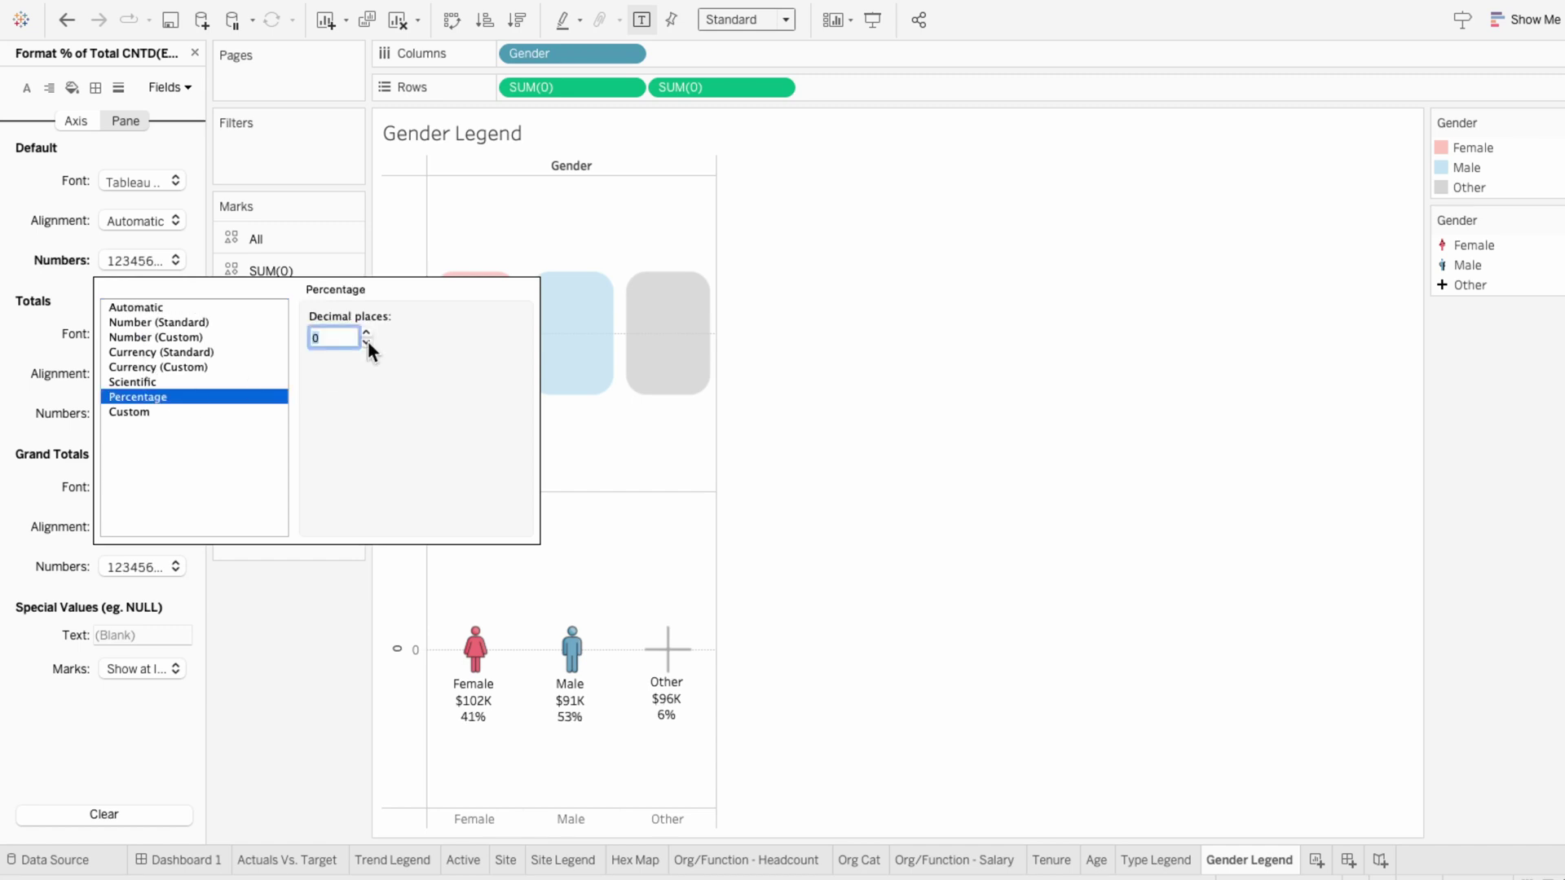
click(297, 626)
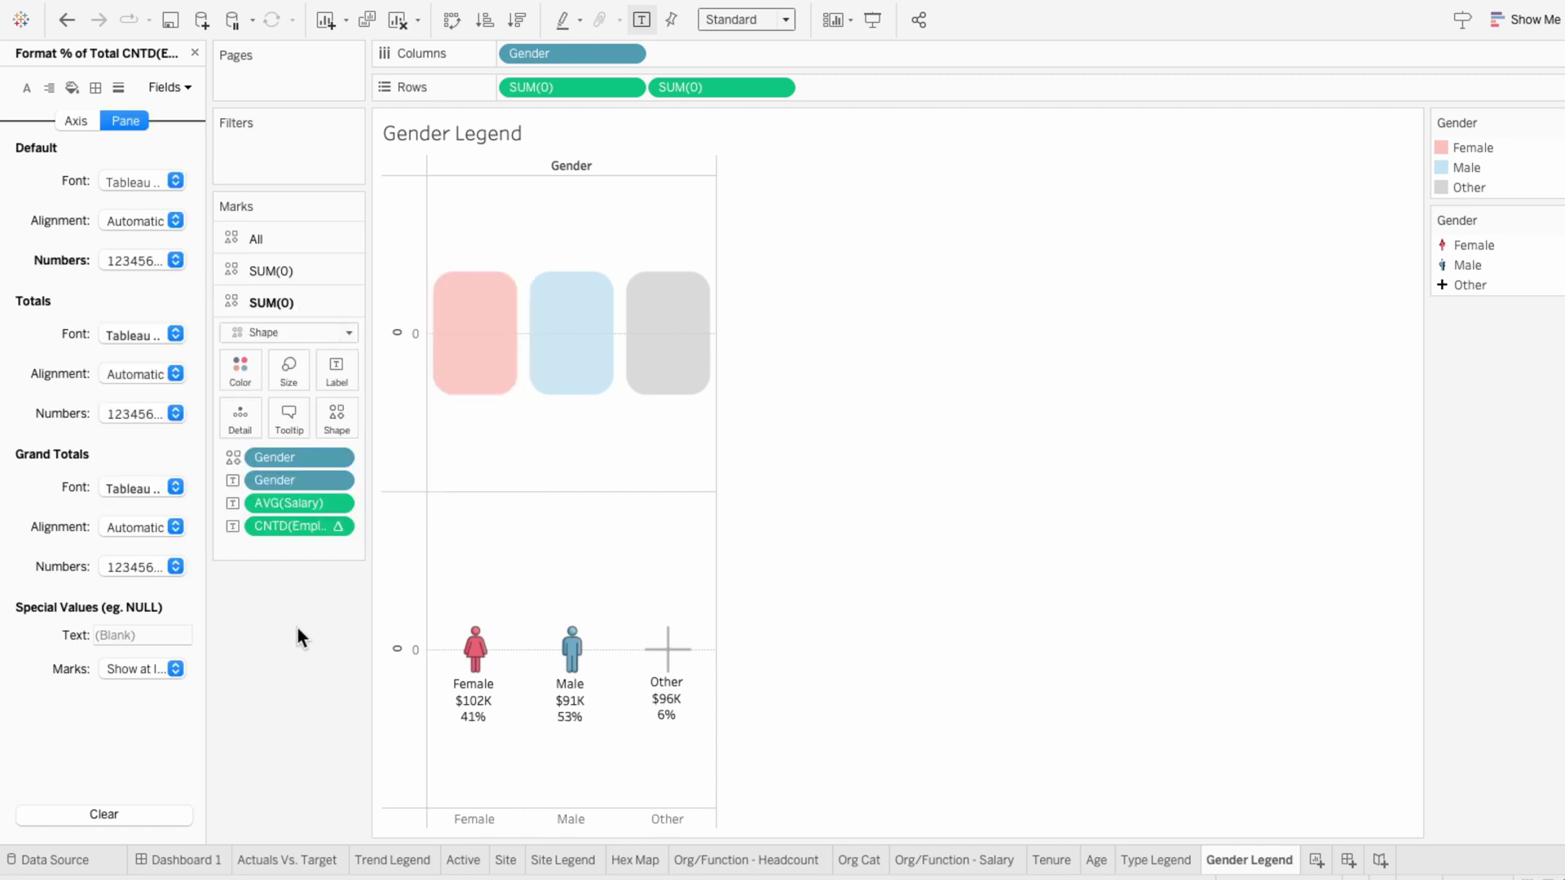
Step: Rearrange the label text into a Gender line, then 'Avg:' salary and 'HC:' headcount lines
click(194, 53)
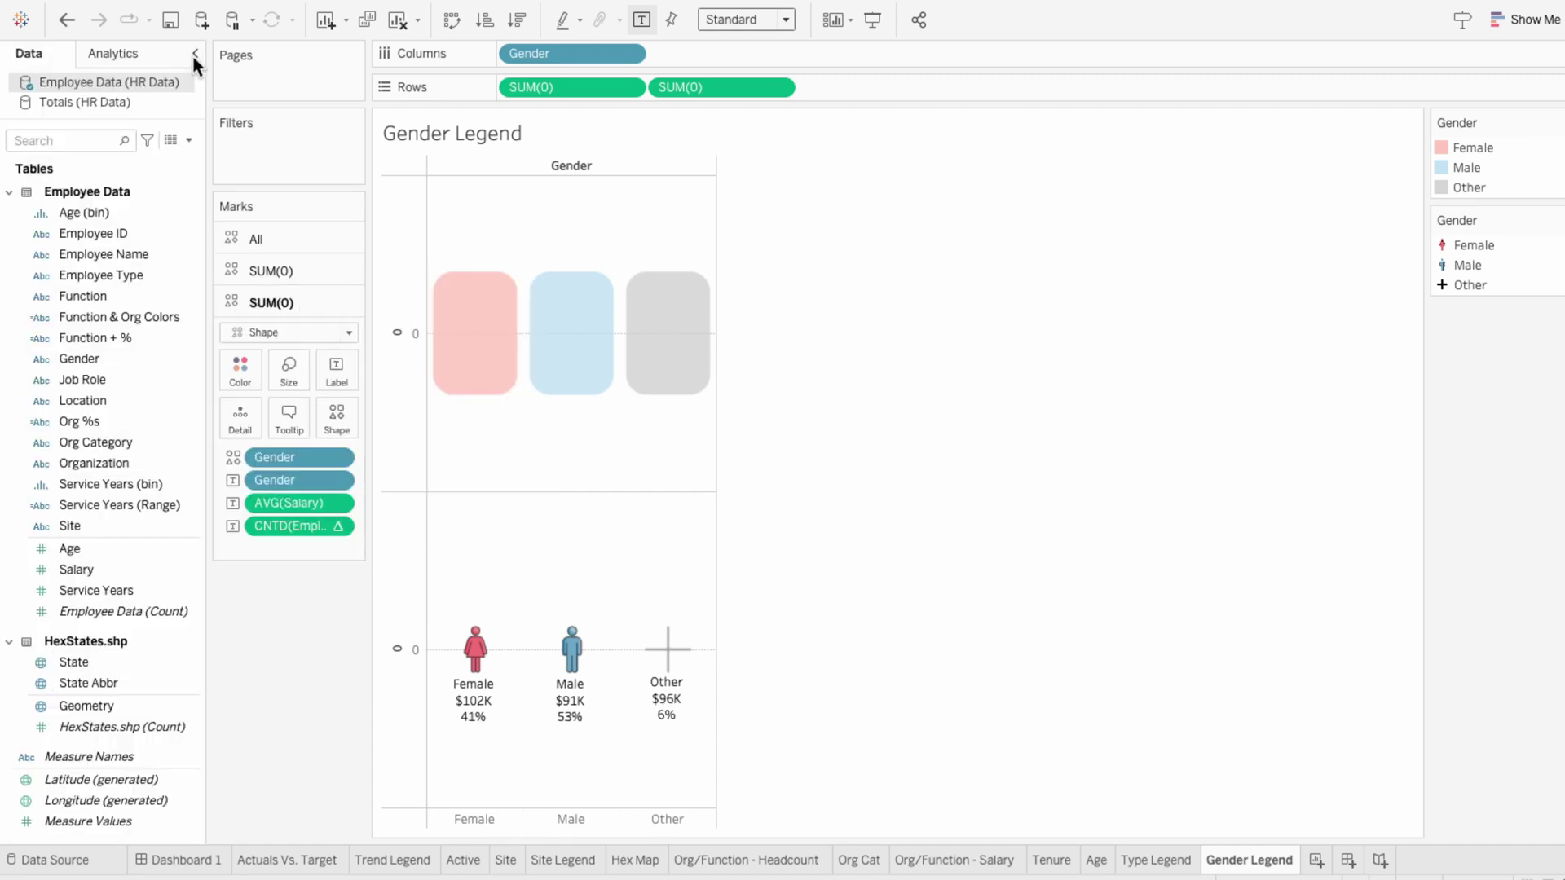
click(350, 372)
click(528, 474)
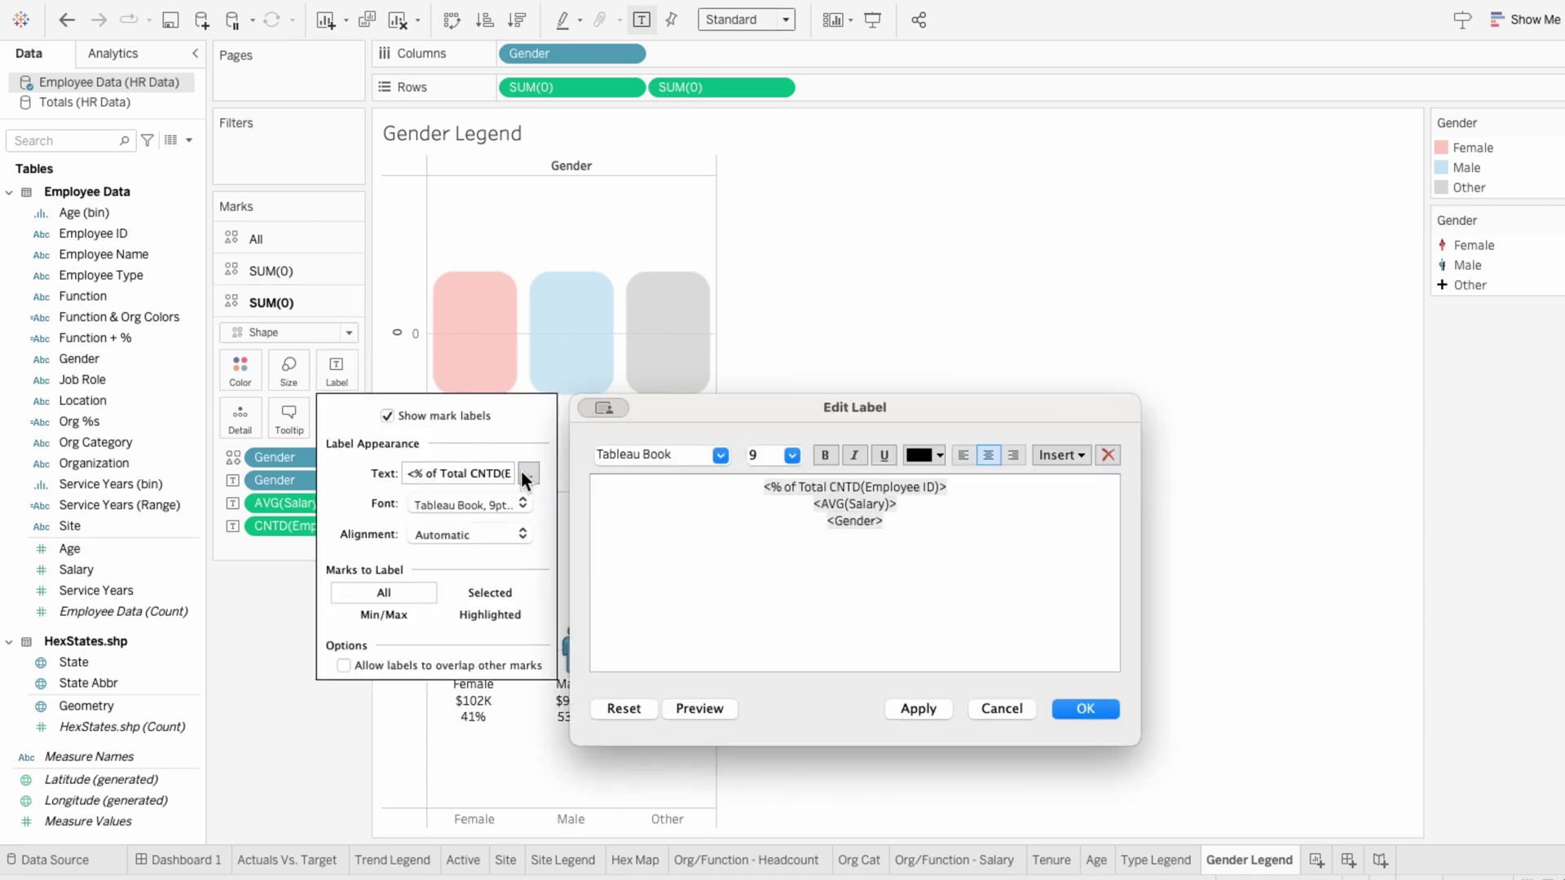
drag(919, 524, 762, 522)
key(super+c)
key(BackSpace)
key(super+v)
key(Return)
triple_click(951, 526)
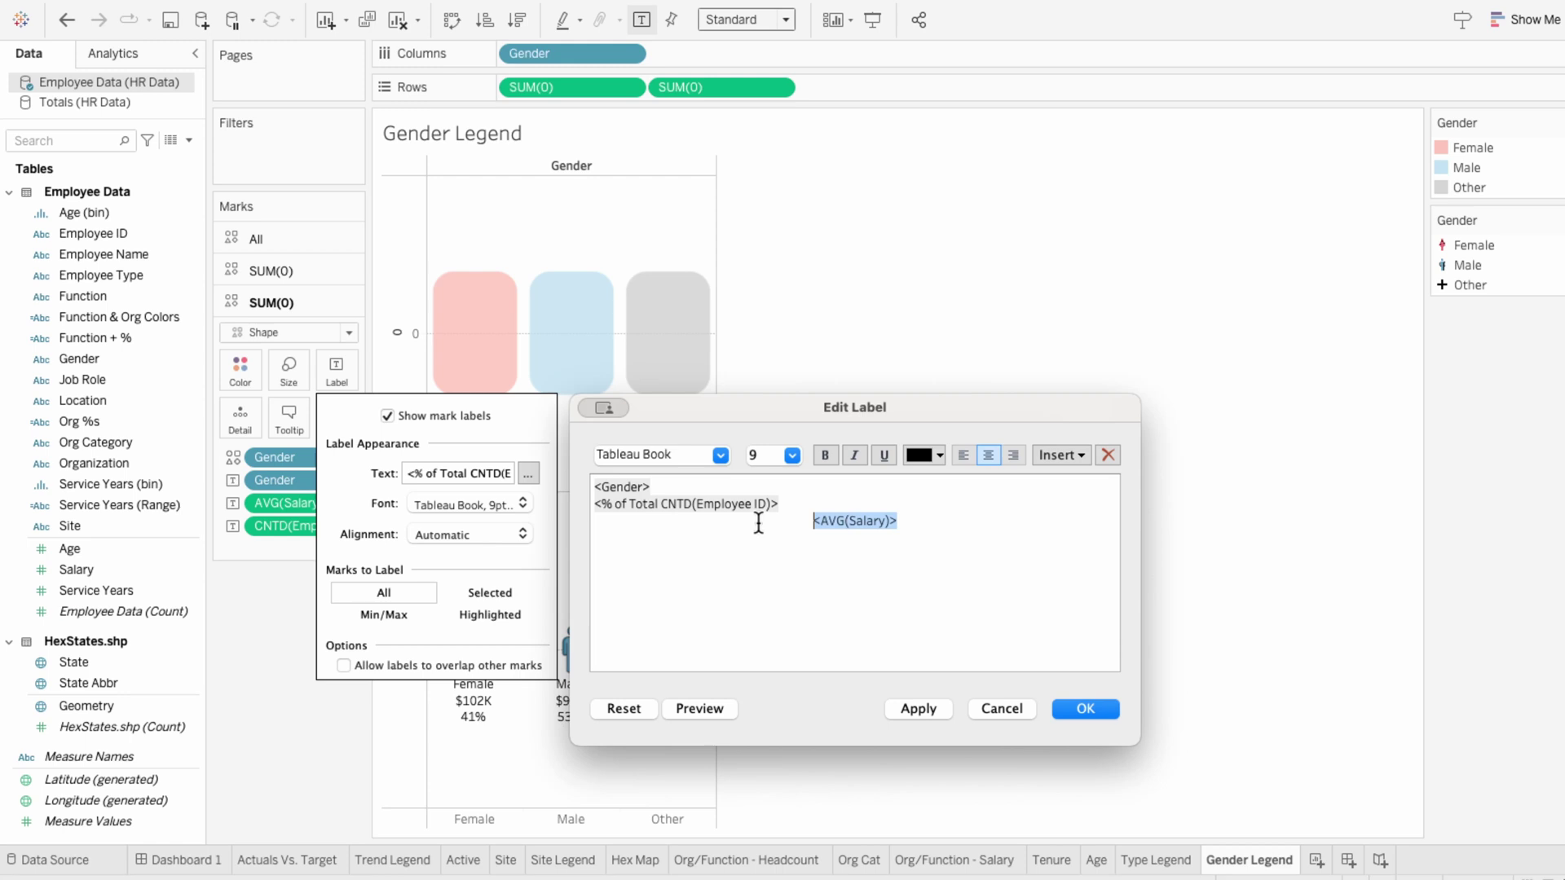
key(super+x)
click(744, 486)
key(Return)
text(Avg:)
key(super+v)
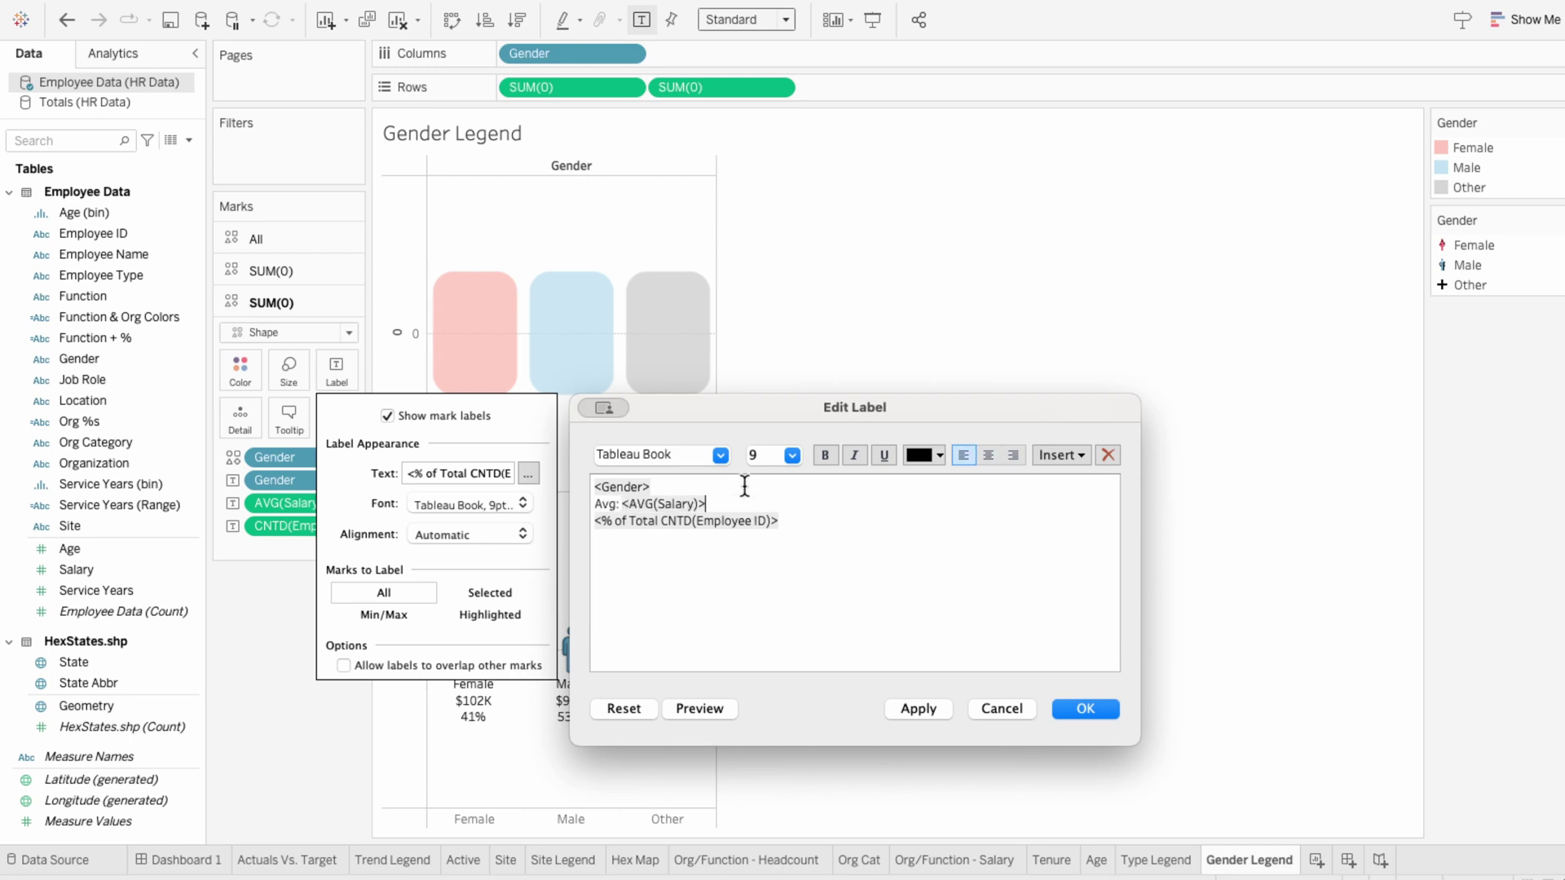
text(HC:)
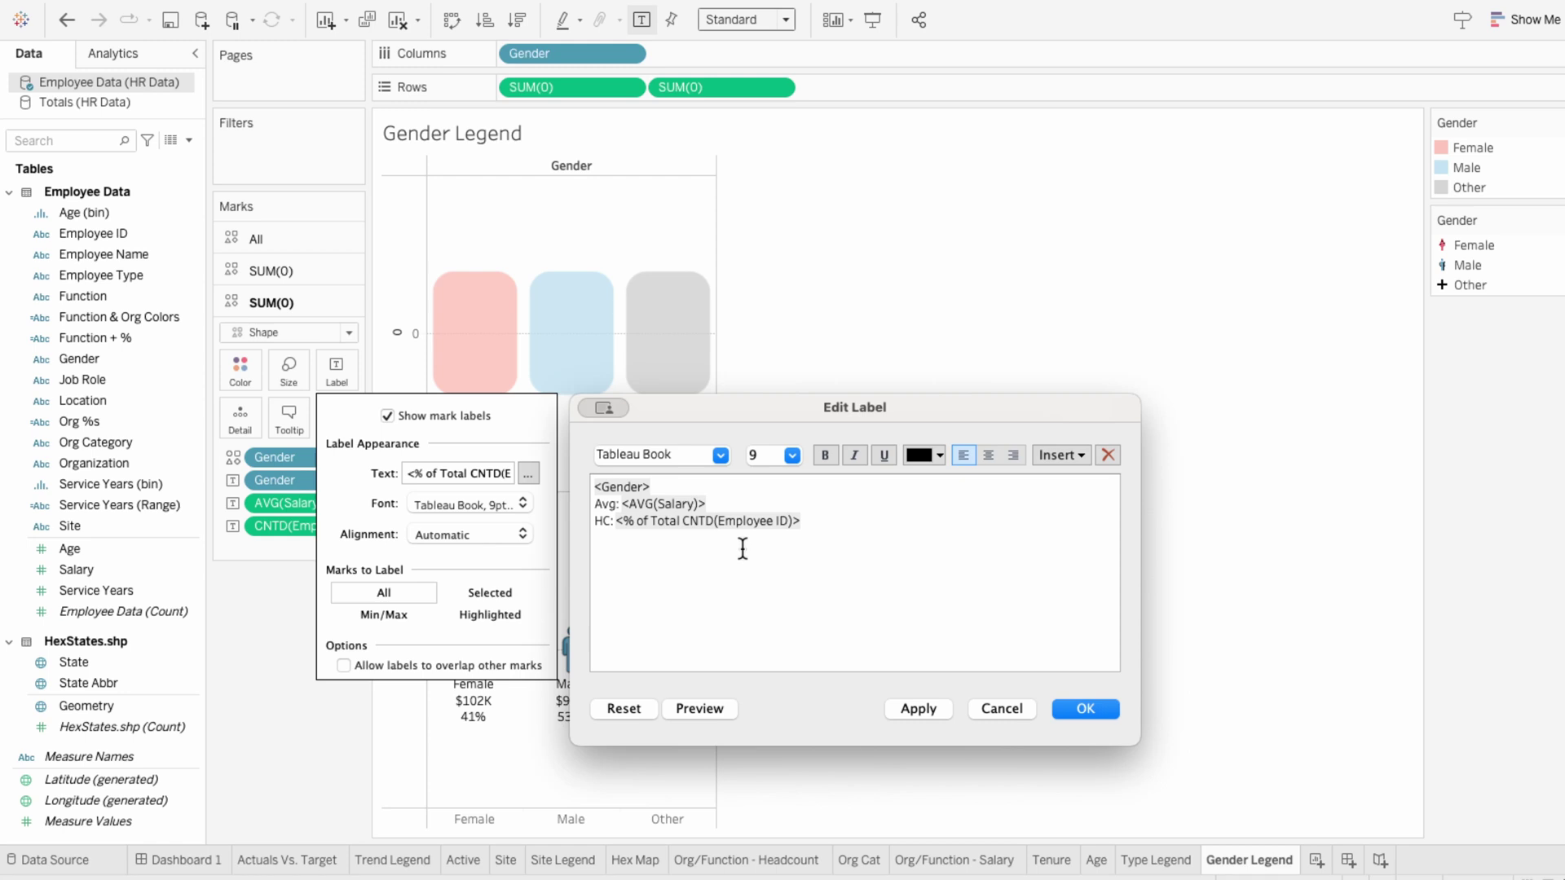
Step: Centre the label in Tableau Medium, with smaller Avg and HC lines under the gender name
key(super+a)
click(990, 456)
click(720, 455)
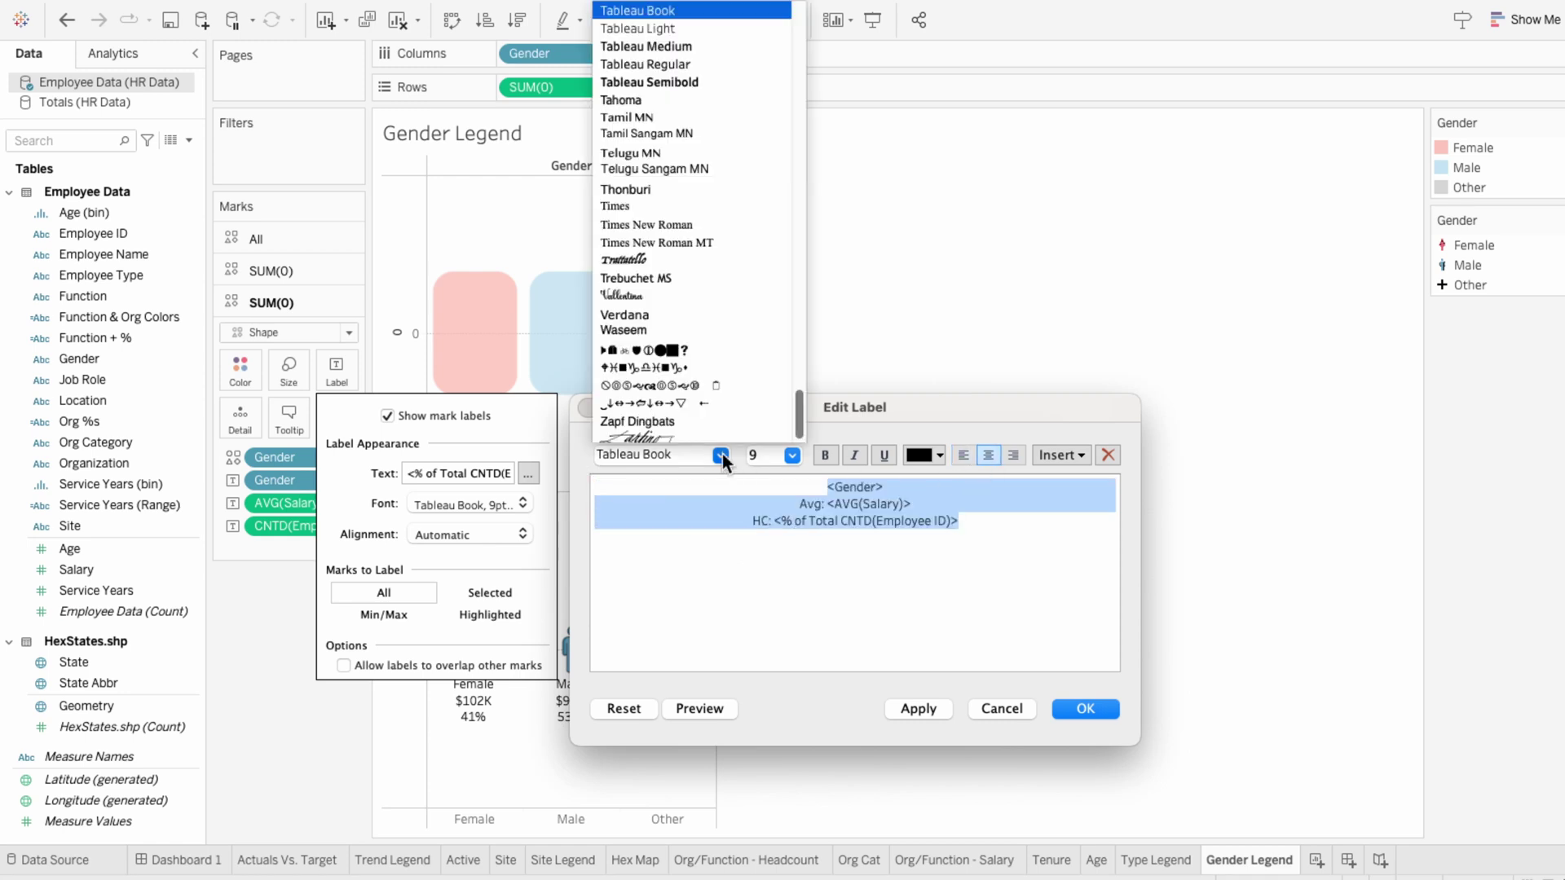
click(696, 48)
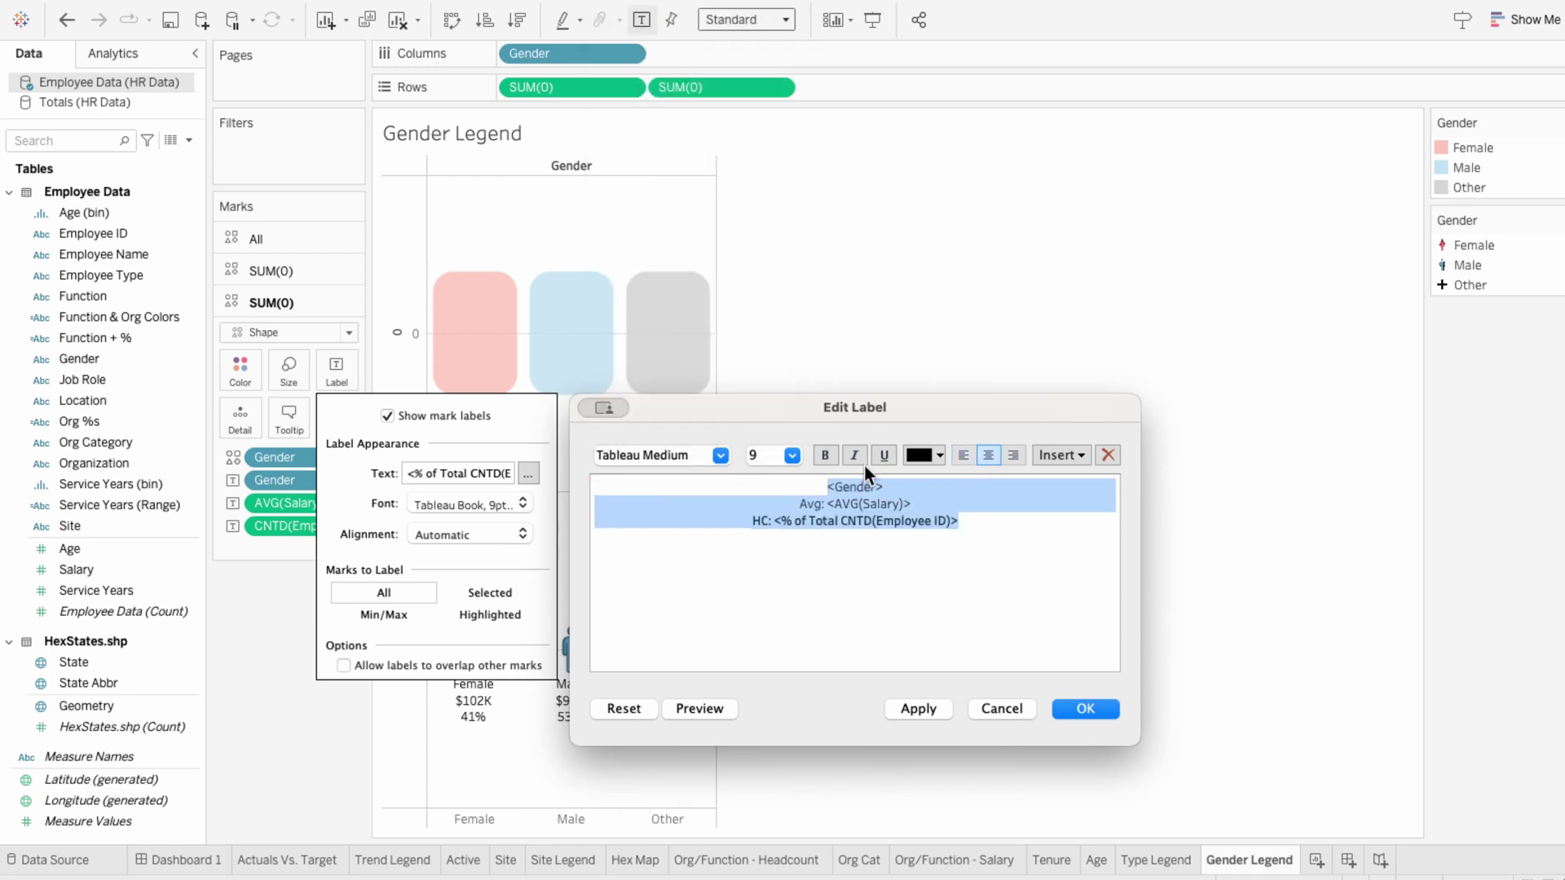
mouse_move(801, 497)
mouse_down()
mouse_move(797, 463)
mouse_move(1028, 542)
mouse_up()
click(792, 455)
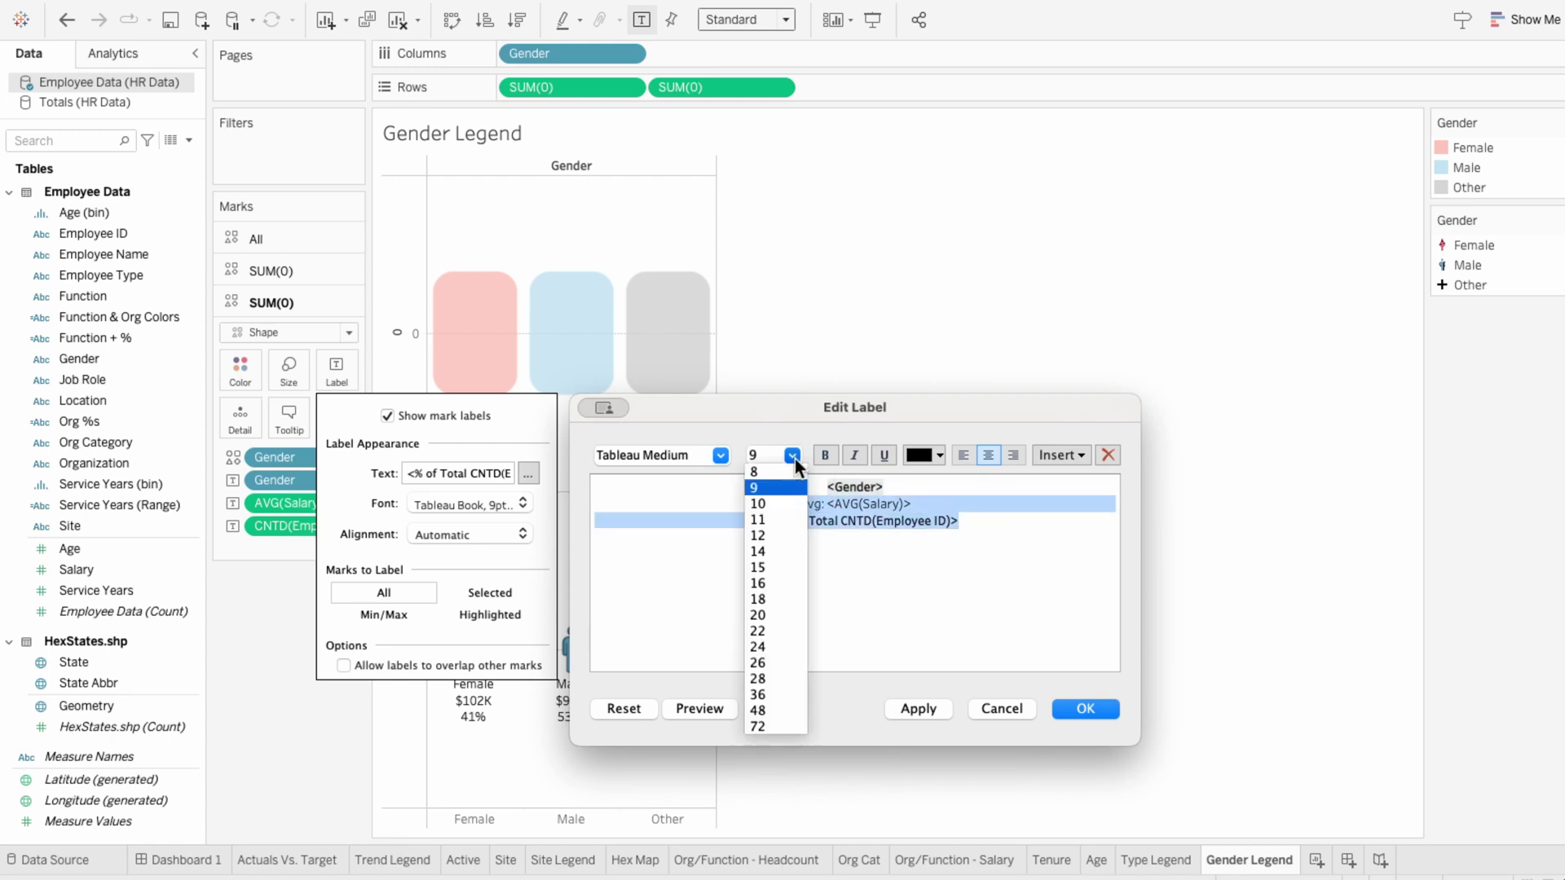
text(7)
key(Return)
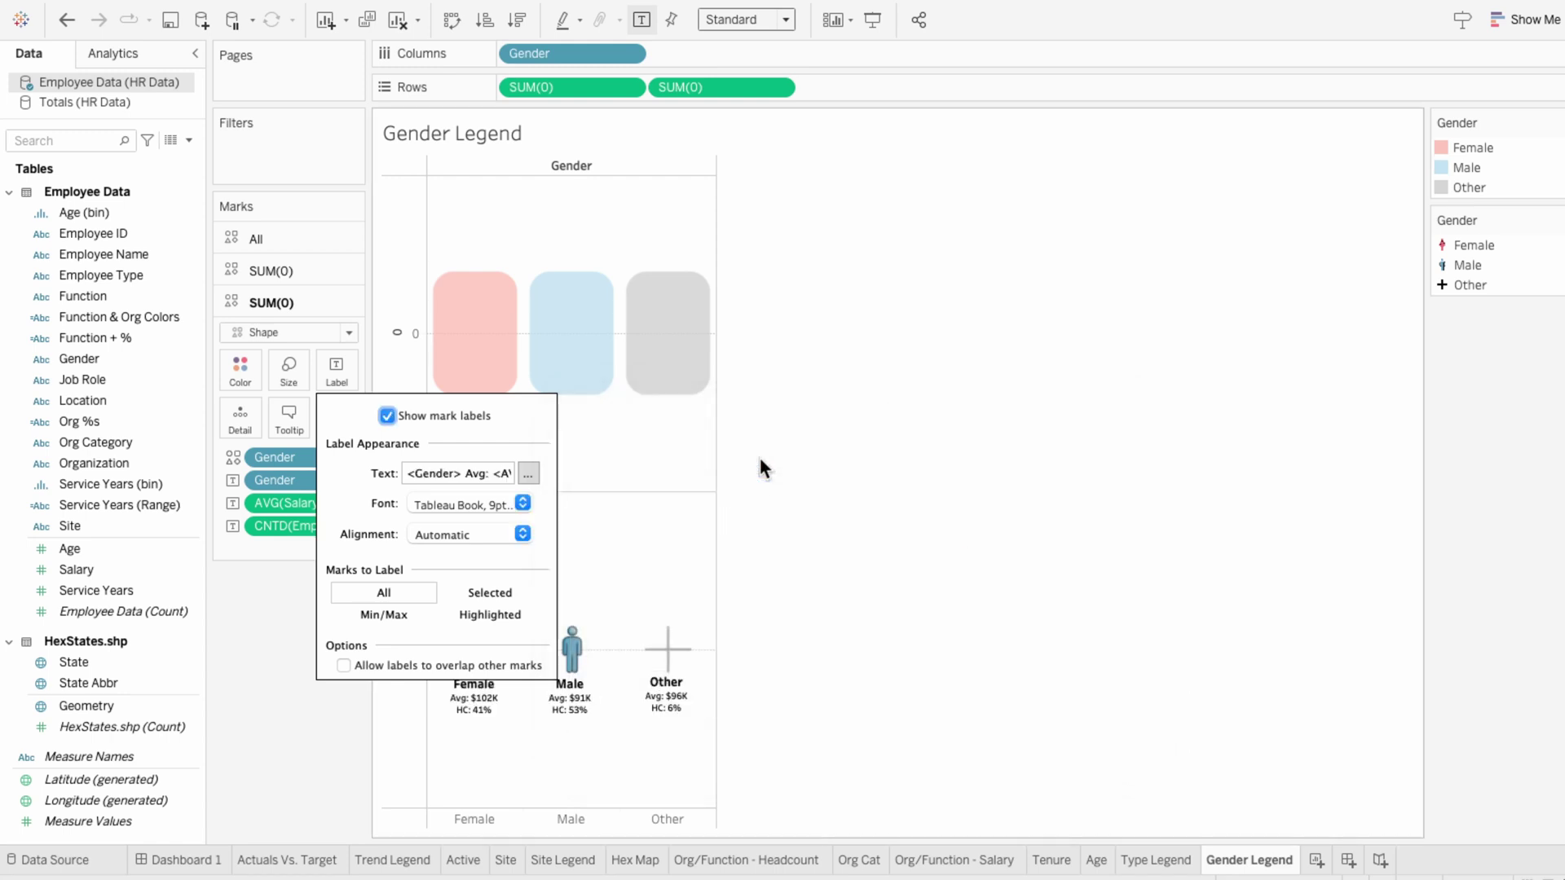
click(761, 465)
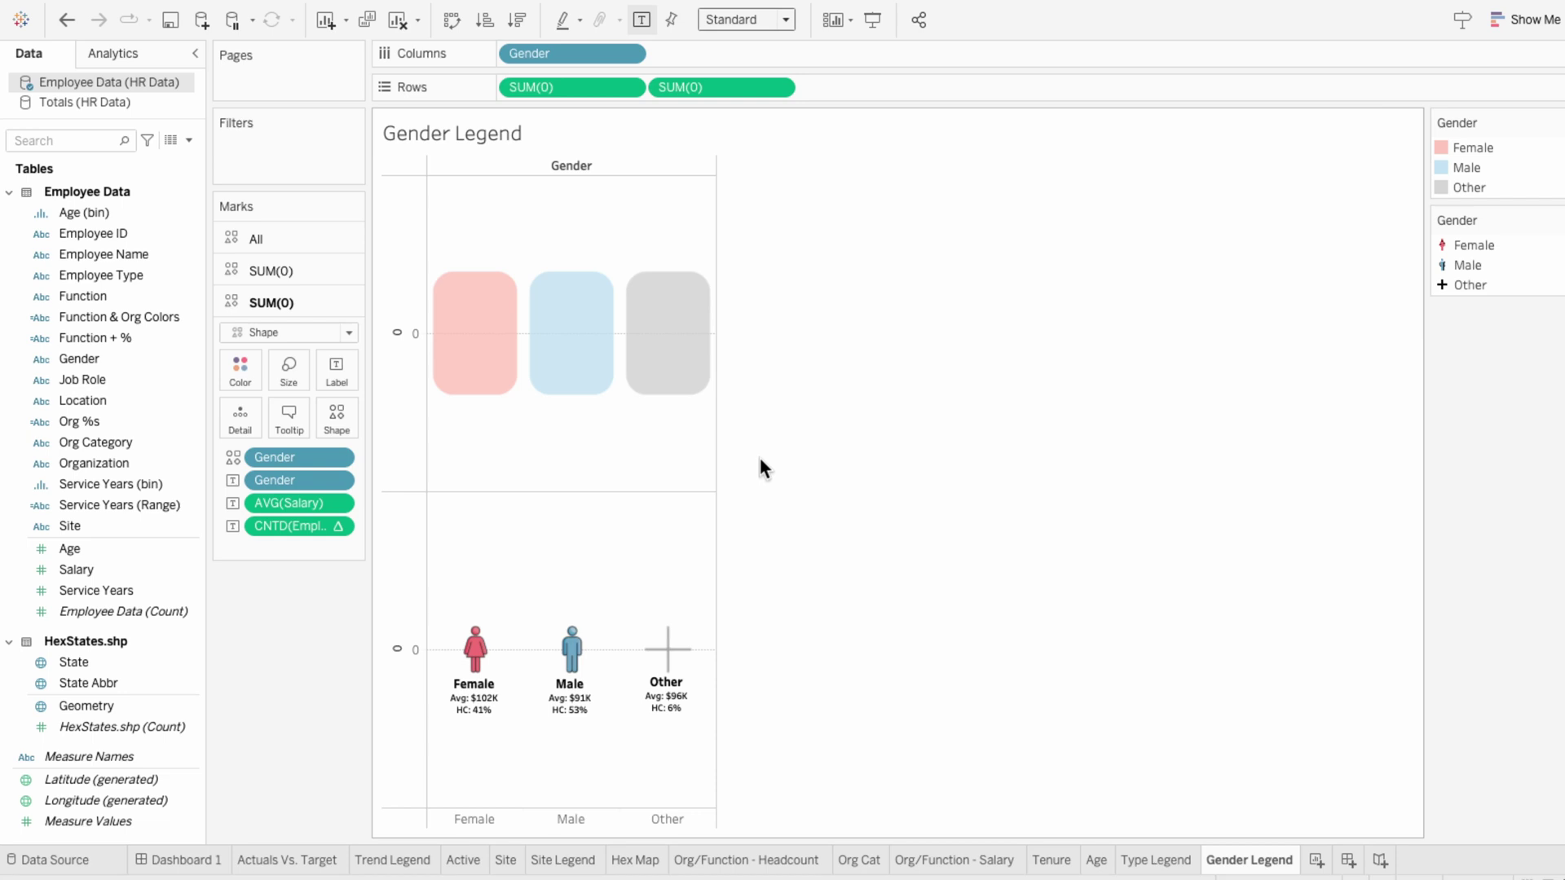
Step: Make the second SUM(0) a dual axis and shorten the view
right_click(714, 88)
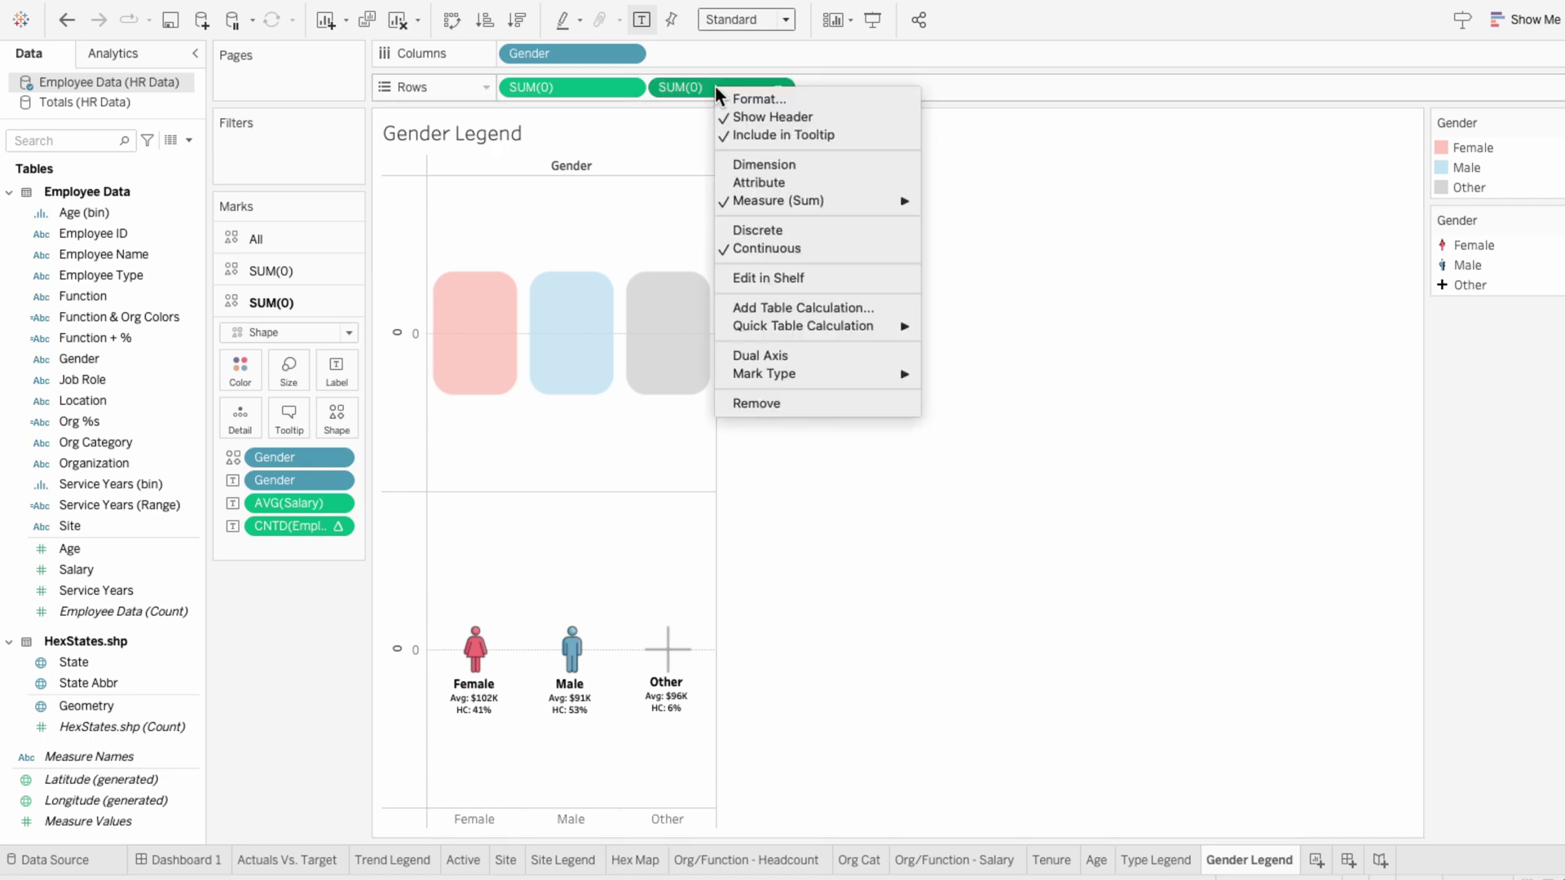
click(761, 354)
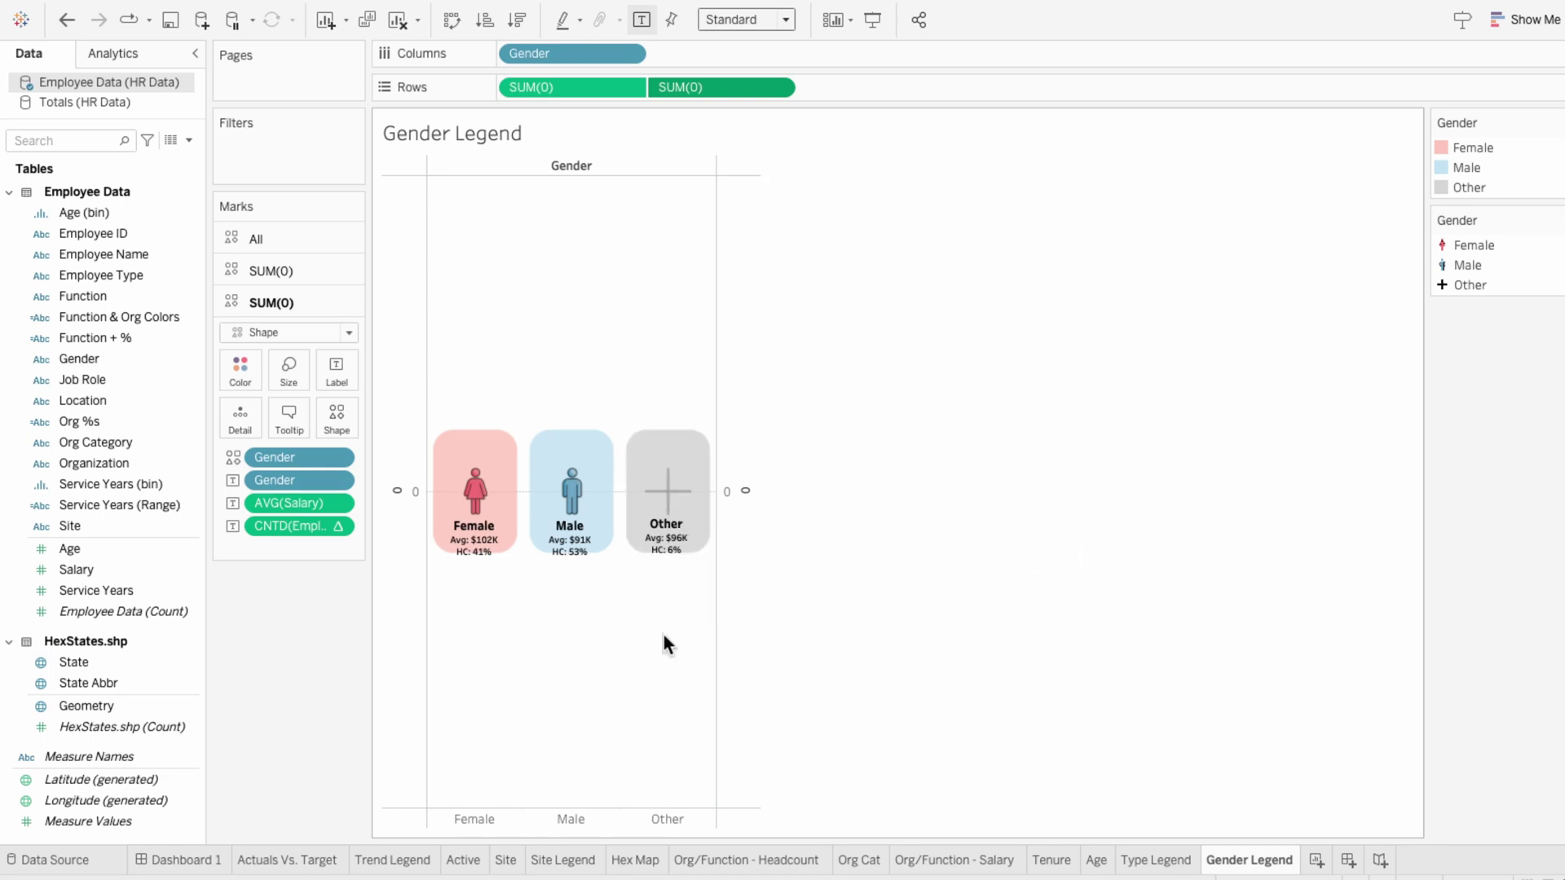
drag(666, 807, 667, 391)
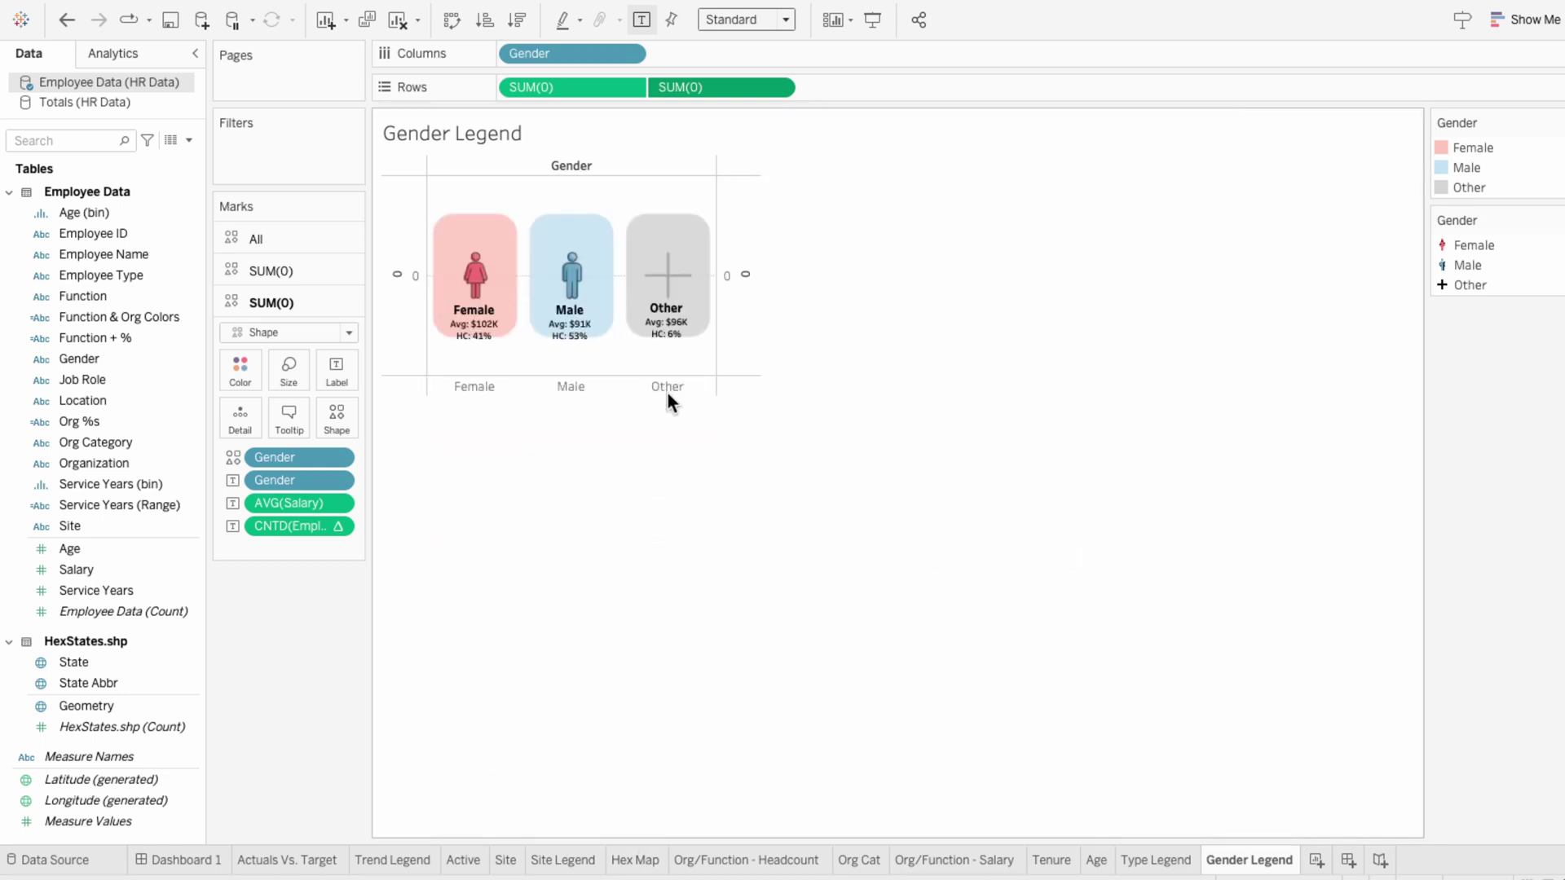
Step: Fix the right axis range to start at -8 and end at 5
right_click(737, 311)
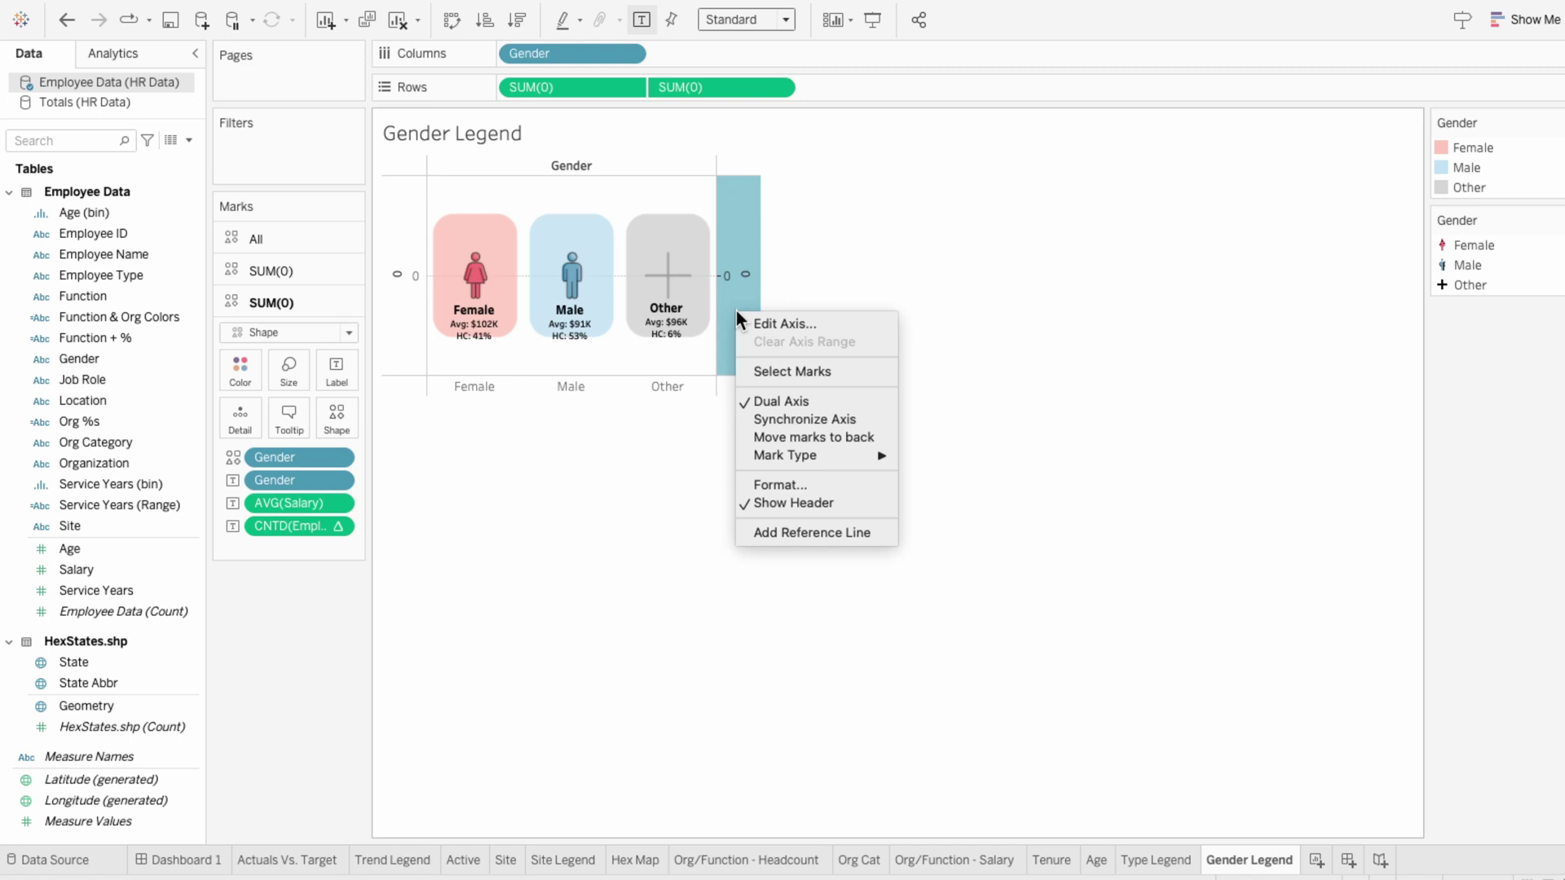
click(755, 327)
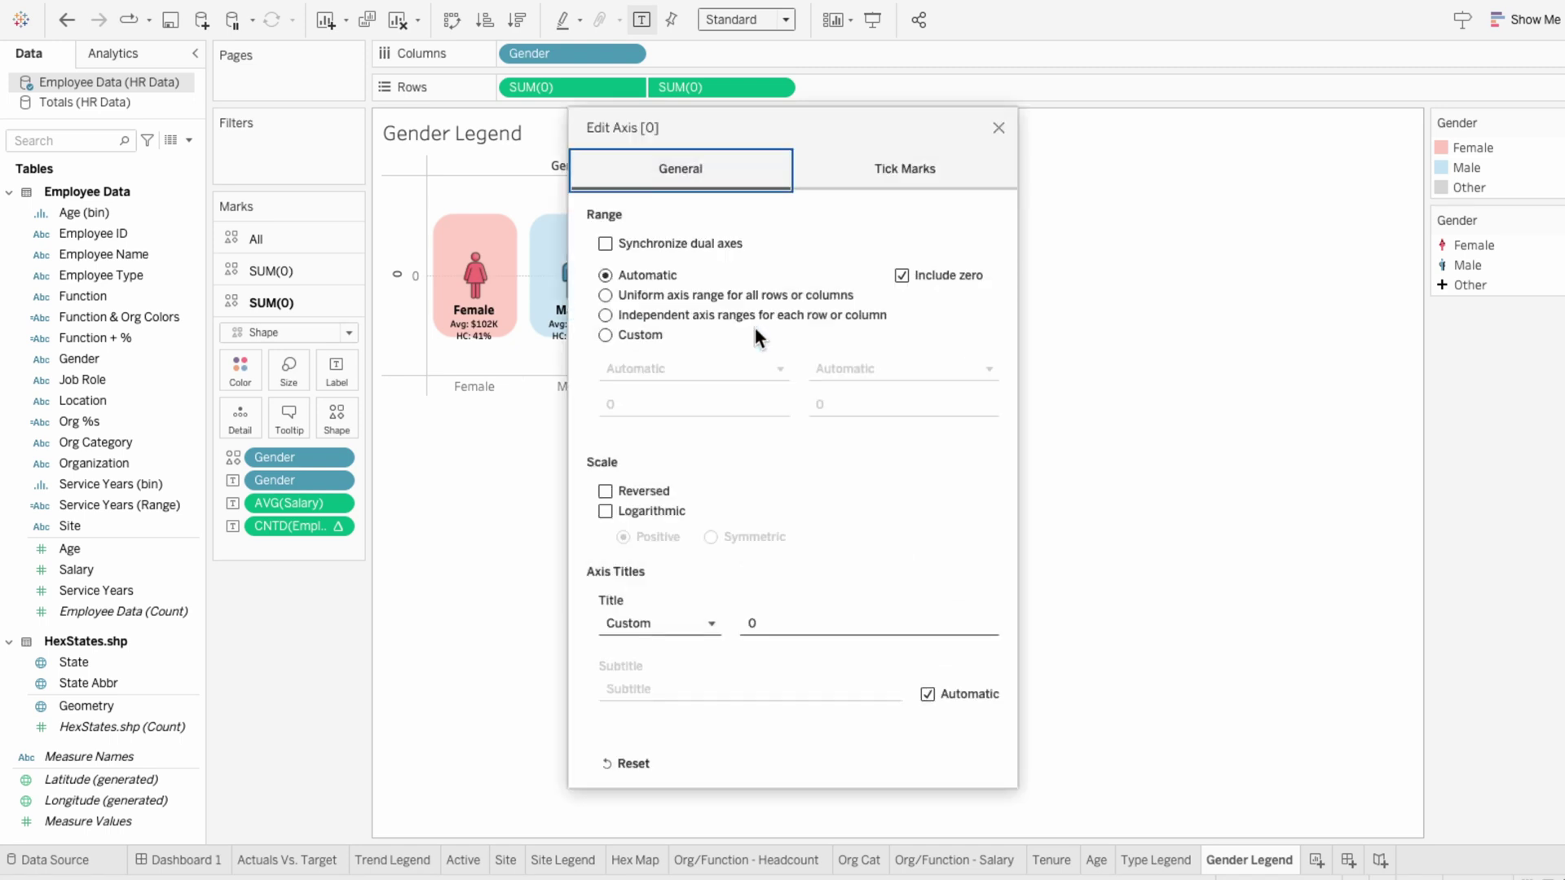
click(646, 336)
click(620, 411)
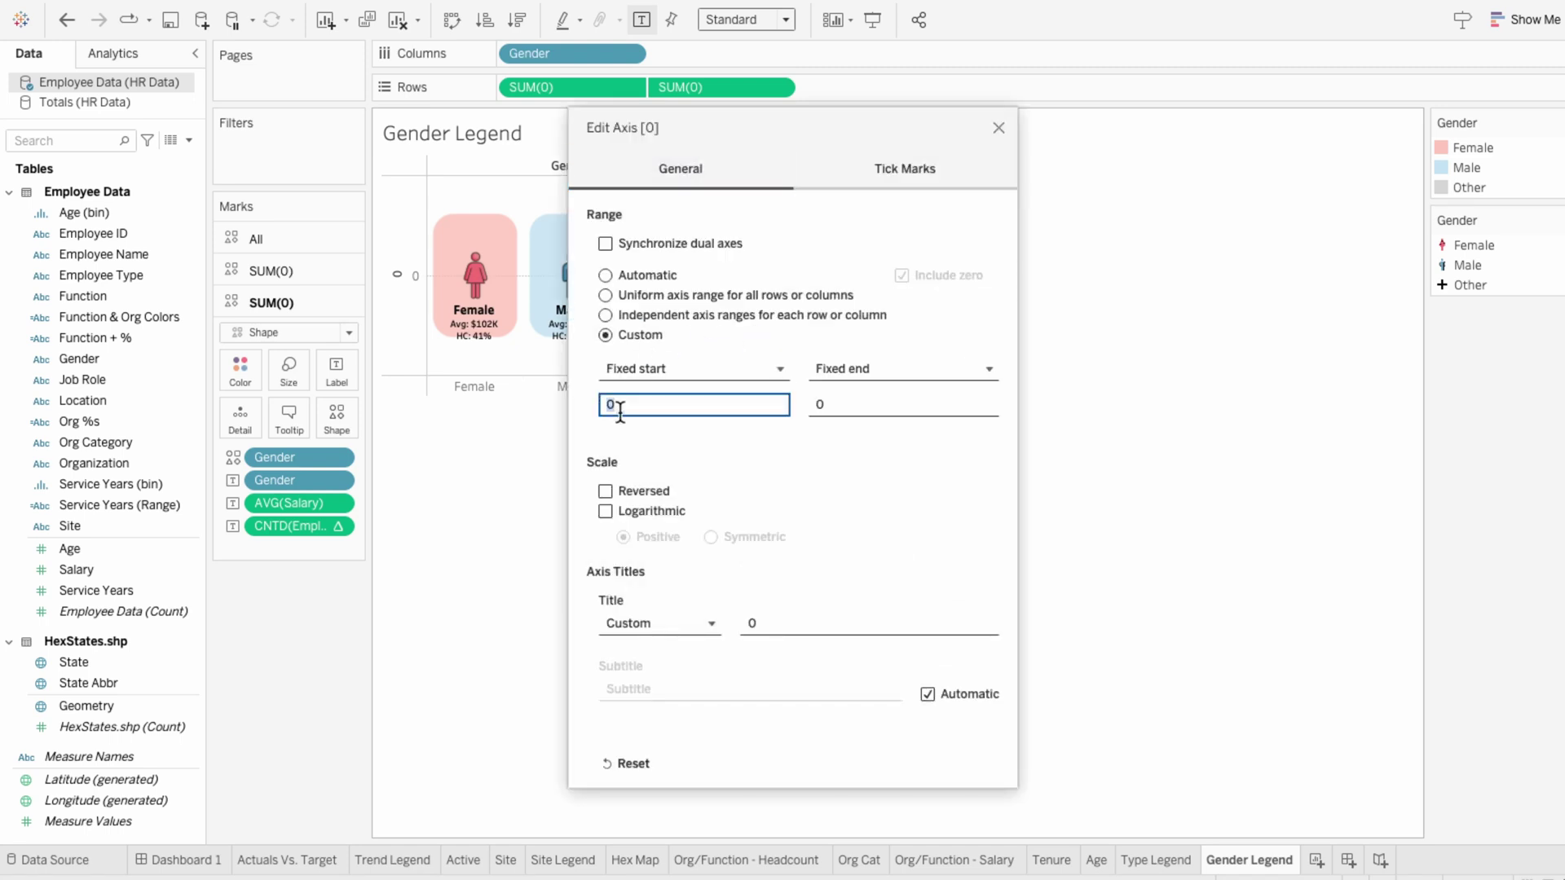
key(BackSpace)
text(-8)
key(Tab)
key(Tab)
text(5)
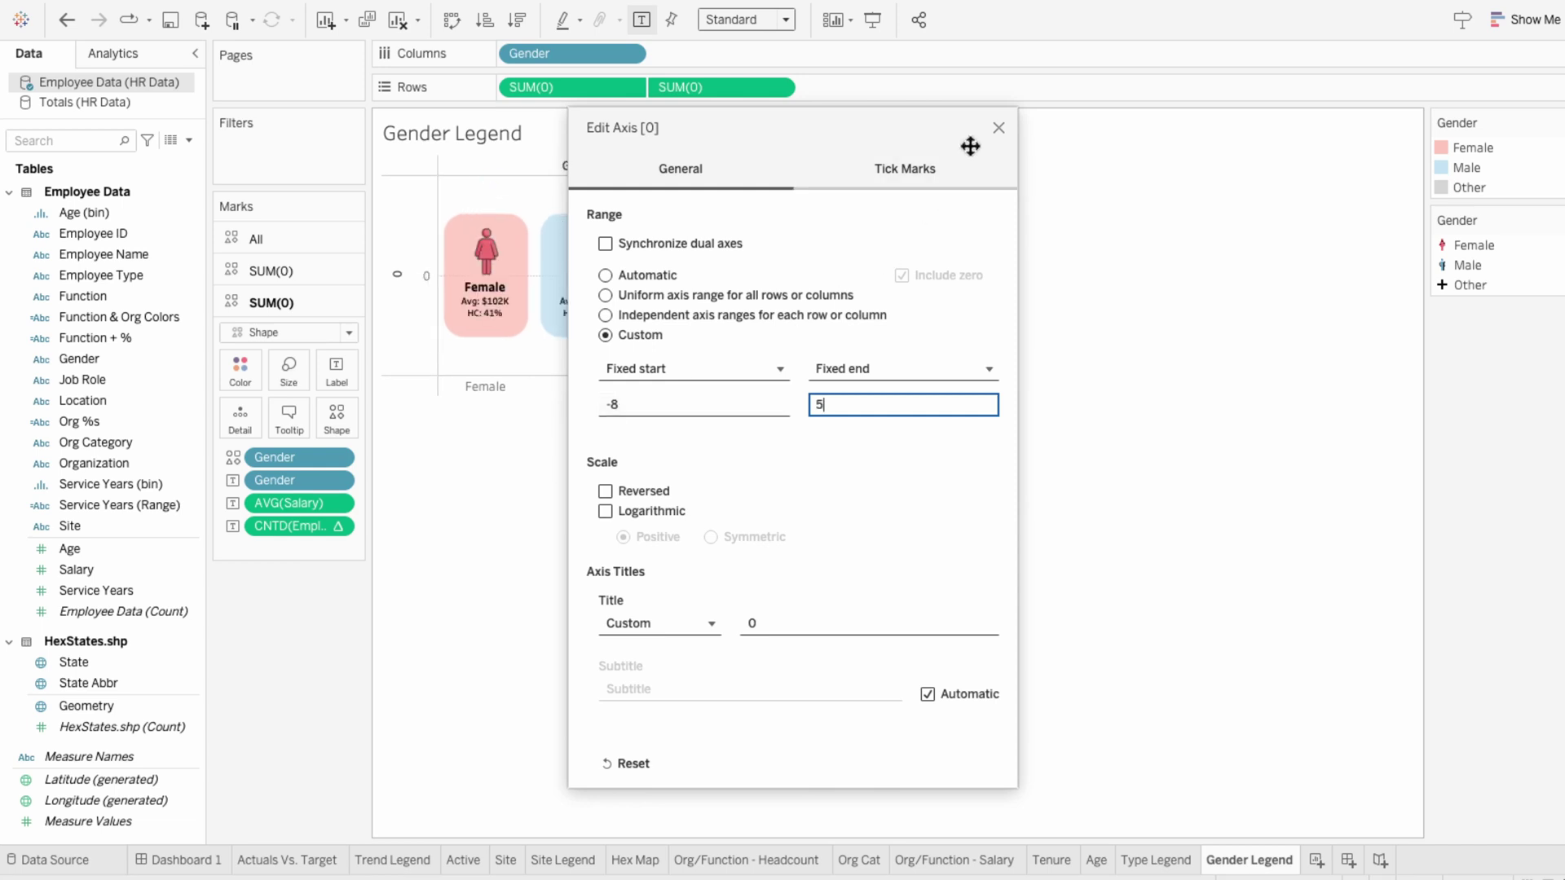
click(997, 130)
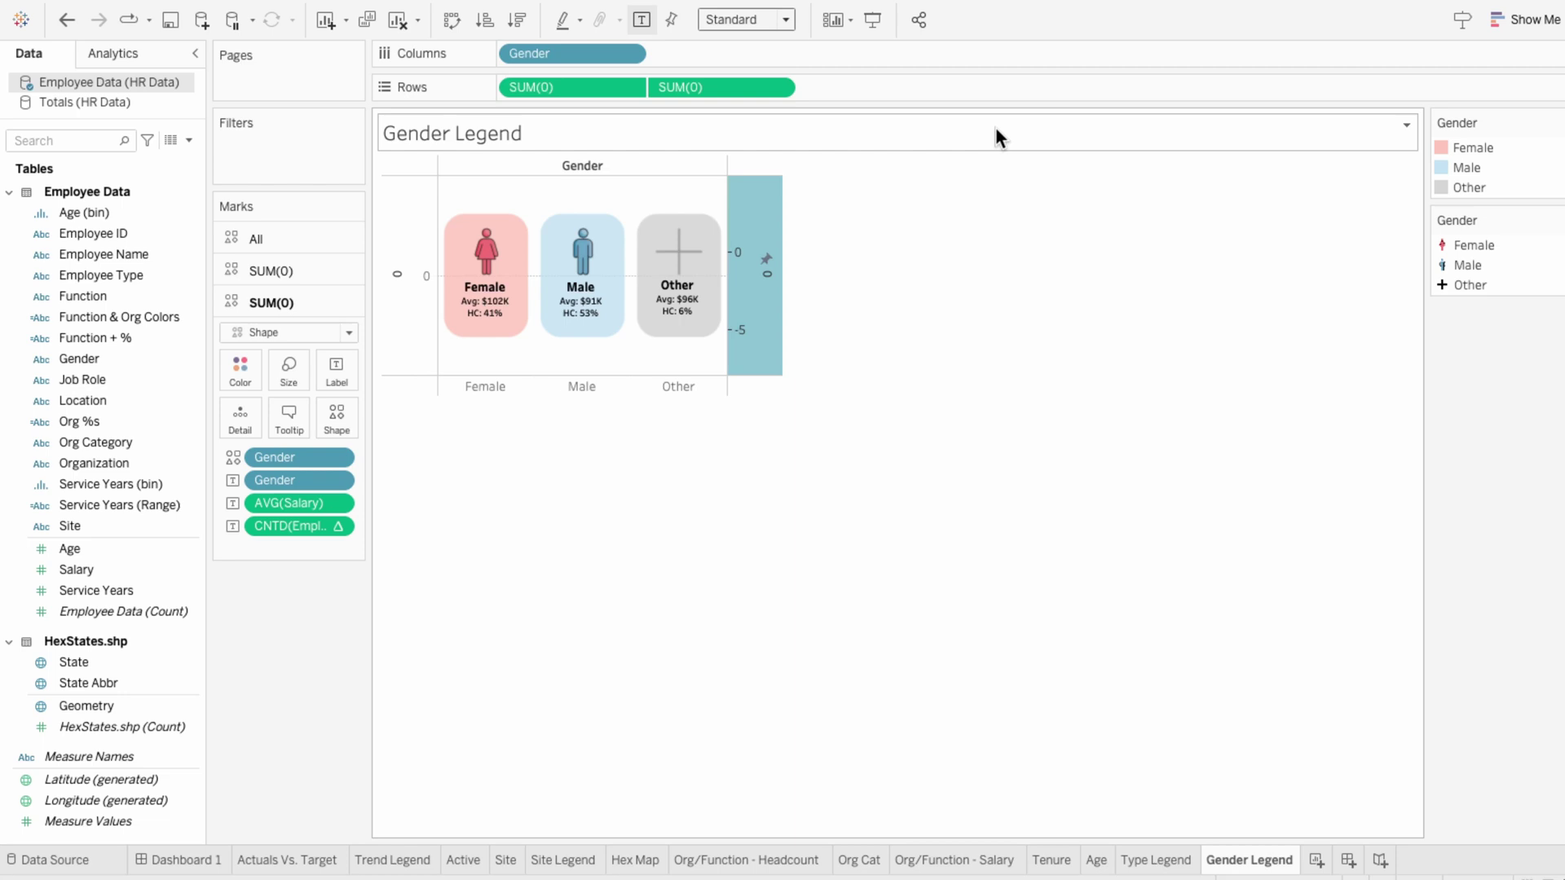
Step: Hide the right axis, left axis and Gender column headers
right_click(766, 317)
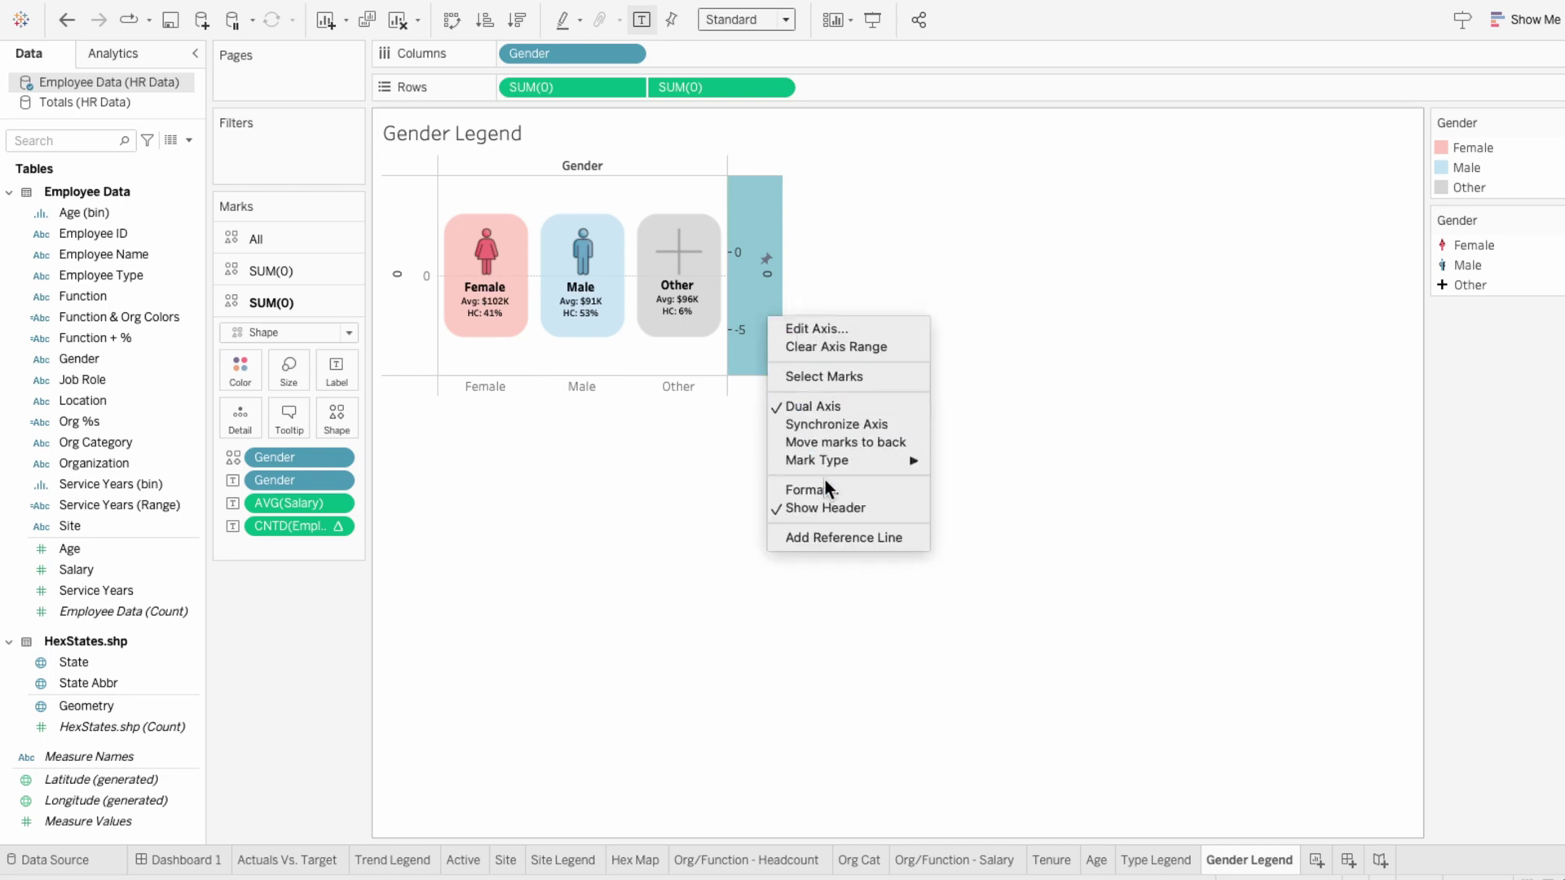
click(827, 509)
right_click(665, 390)
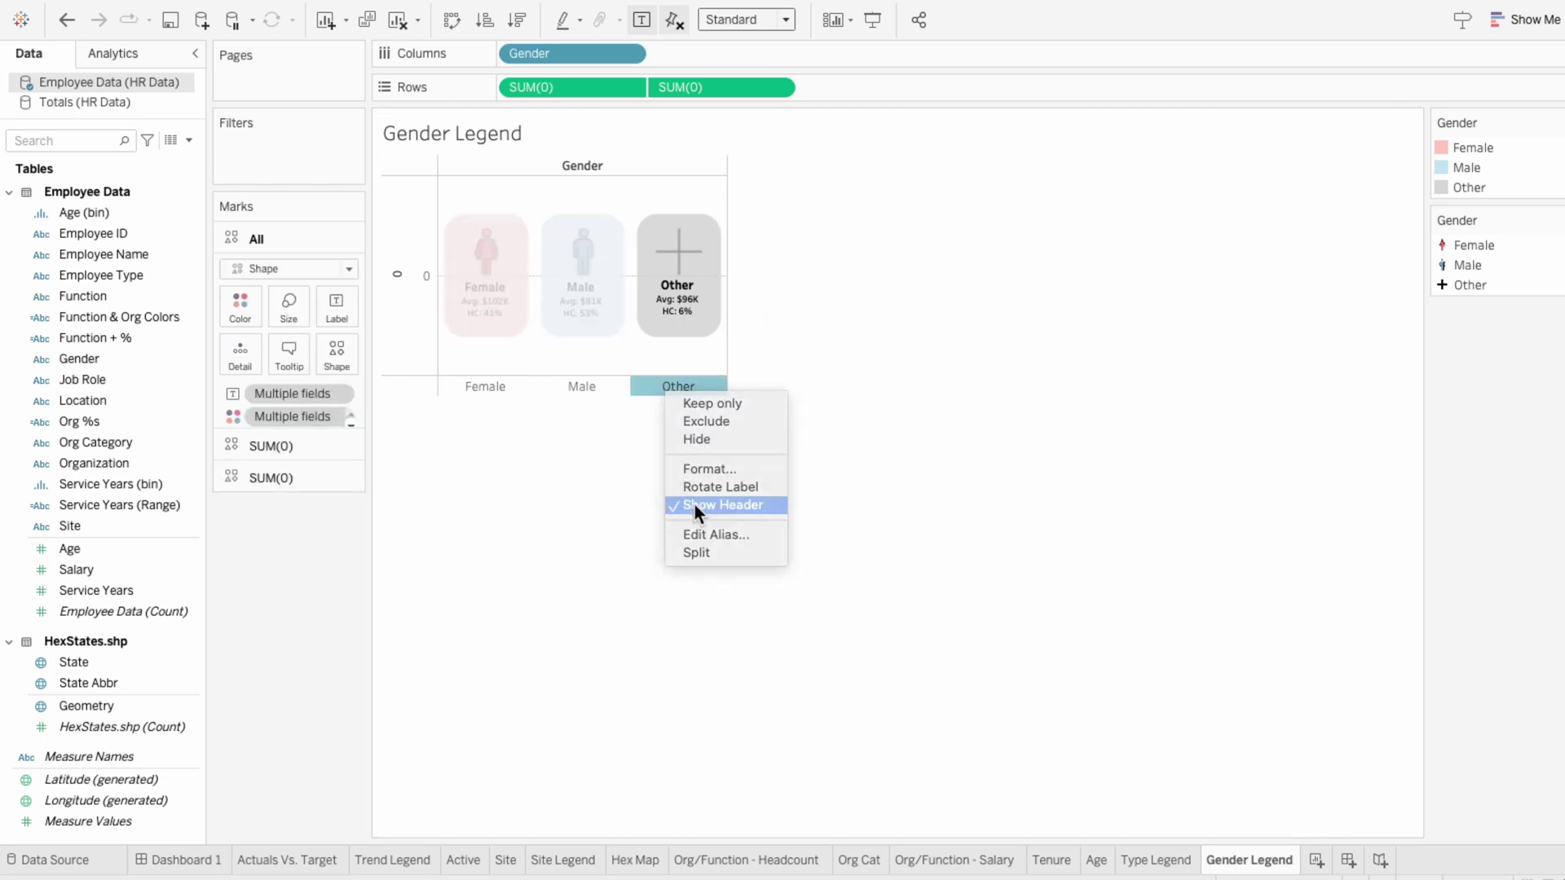
click(695, 505)
right_click(424, 313)
click(457, 485)
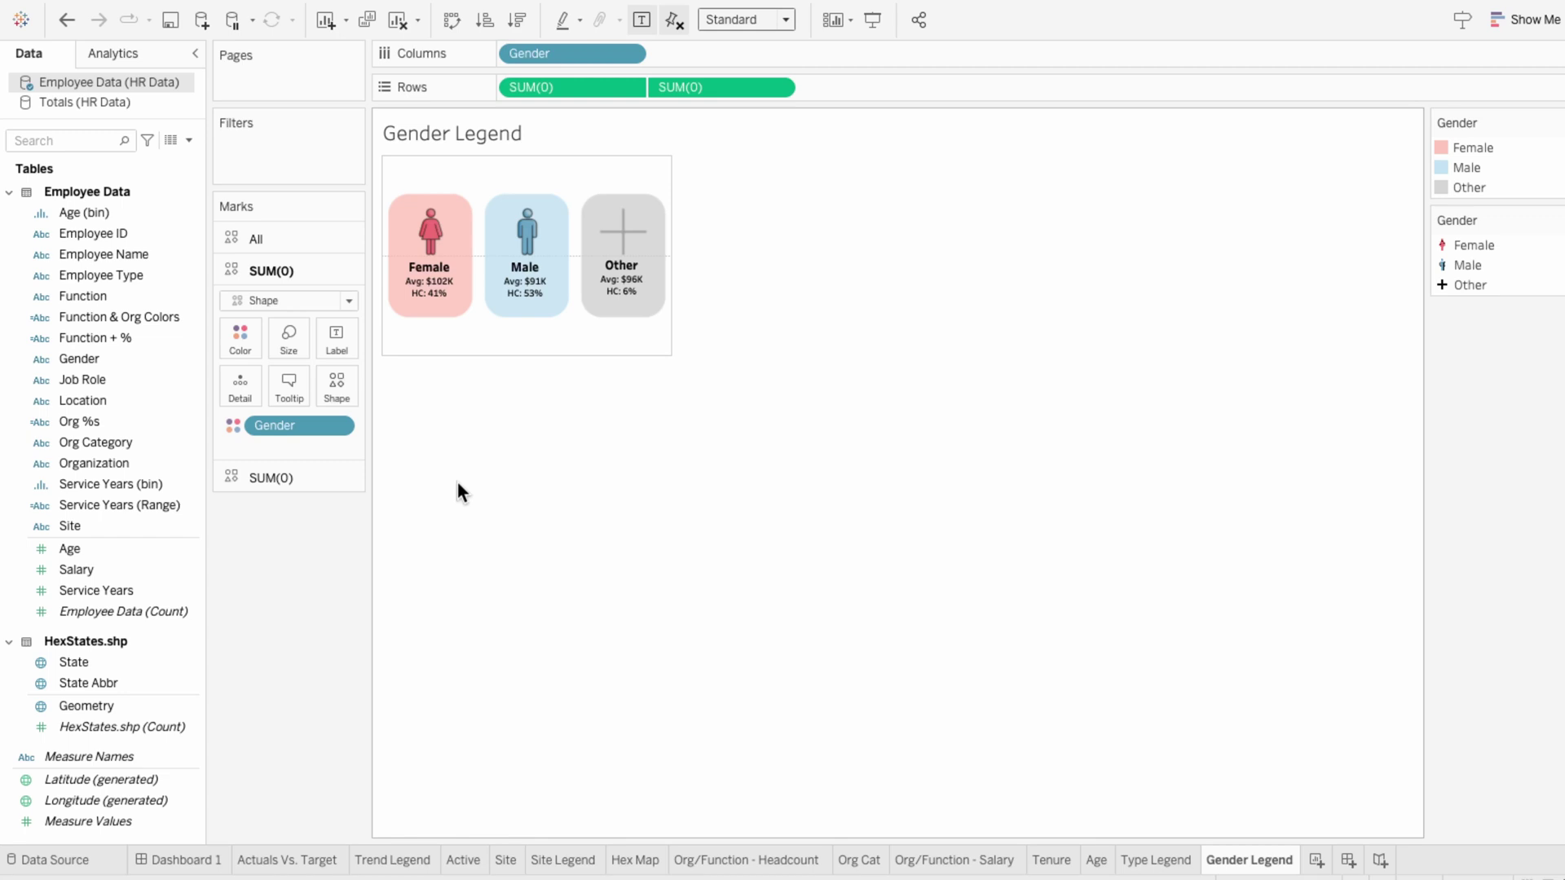
Step: Remove the worksheet background shading
right_click(472, 334)
click(500, 411)
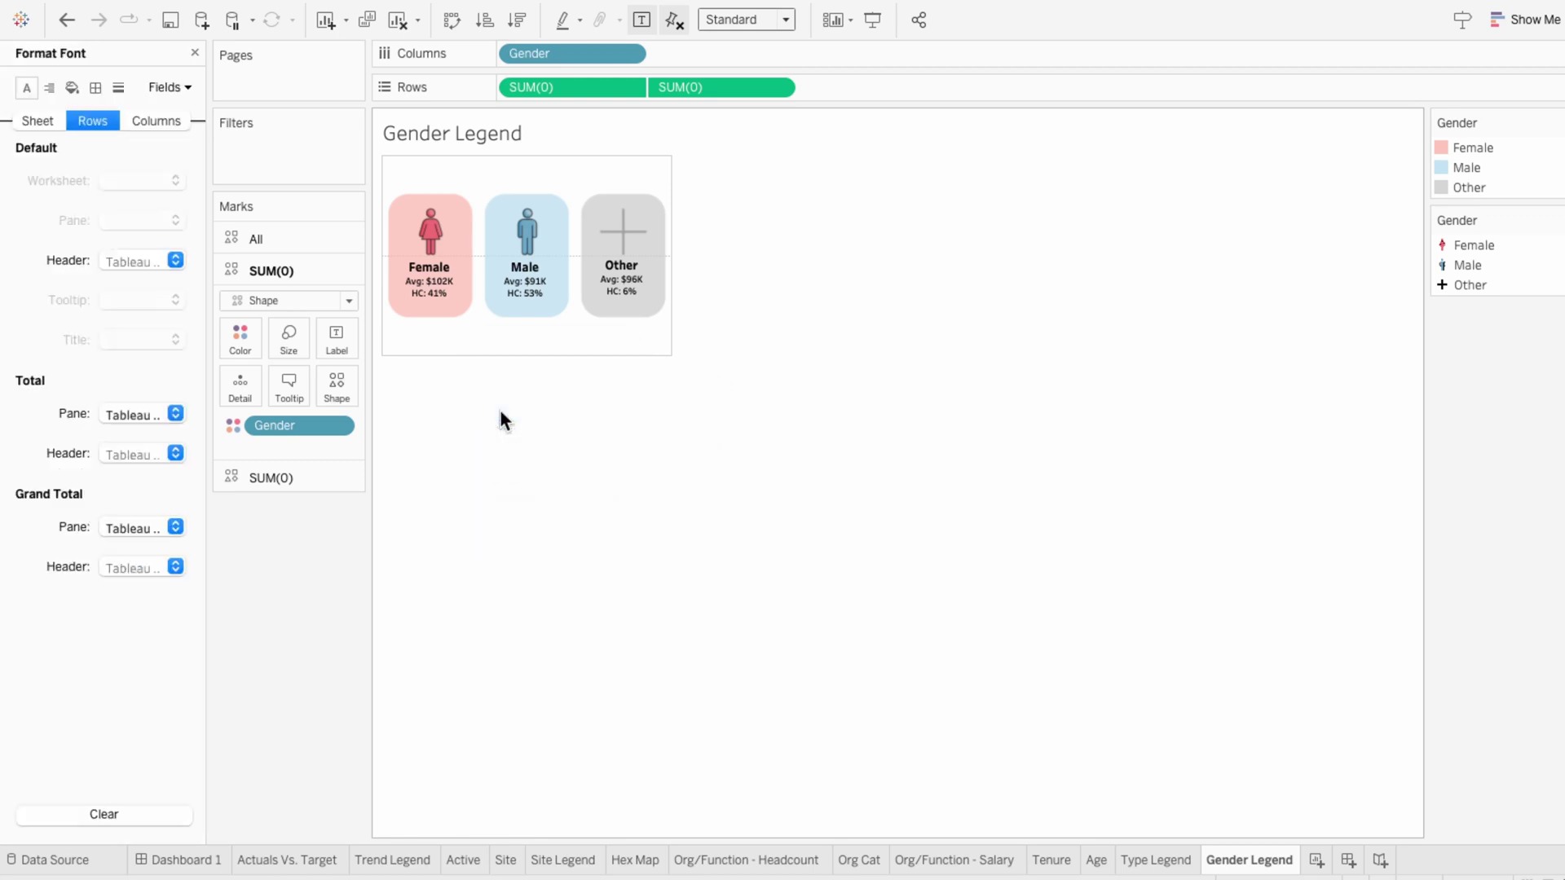
click(73, 87)
click(135, 179)
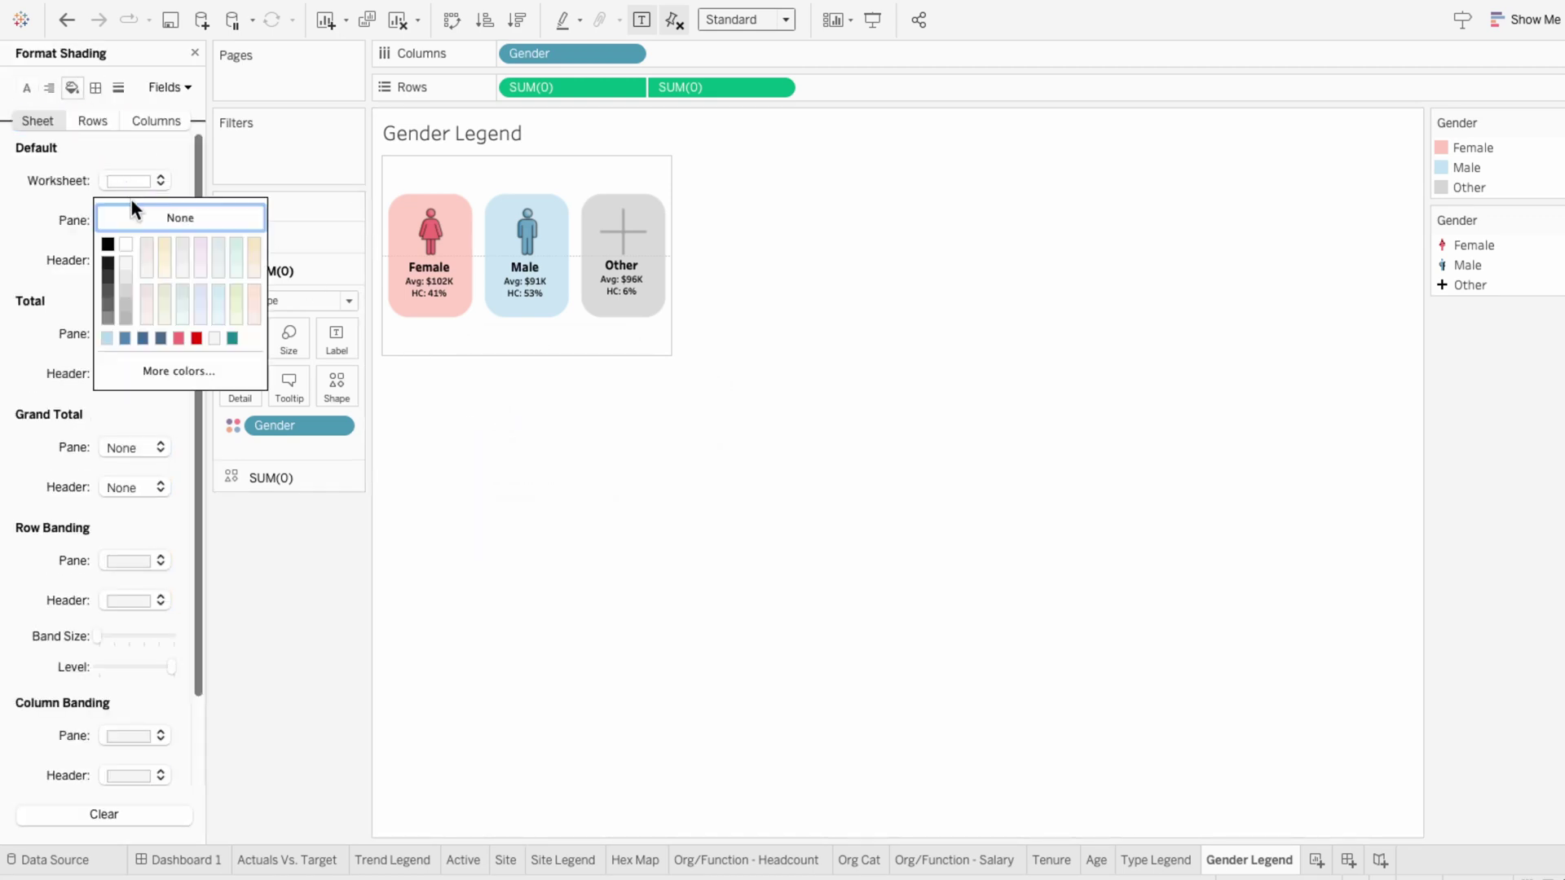
click(131, 216)
Step: Set row and column dividers to None
click(96, 87)
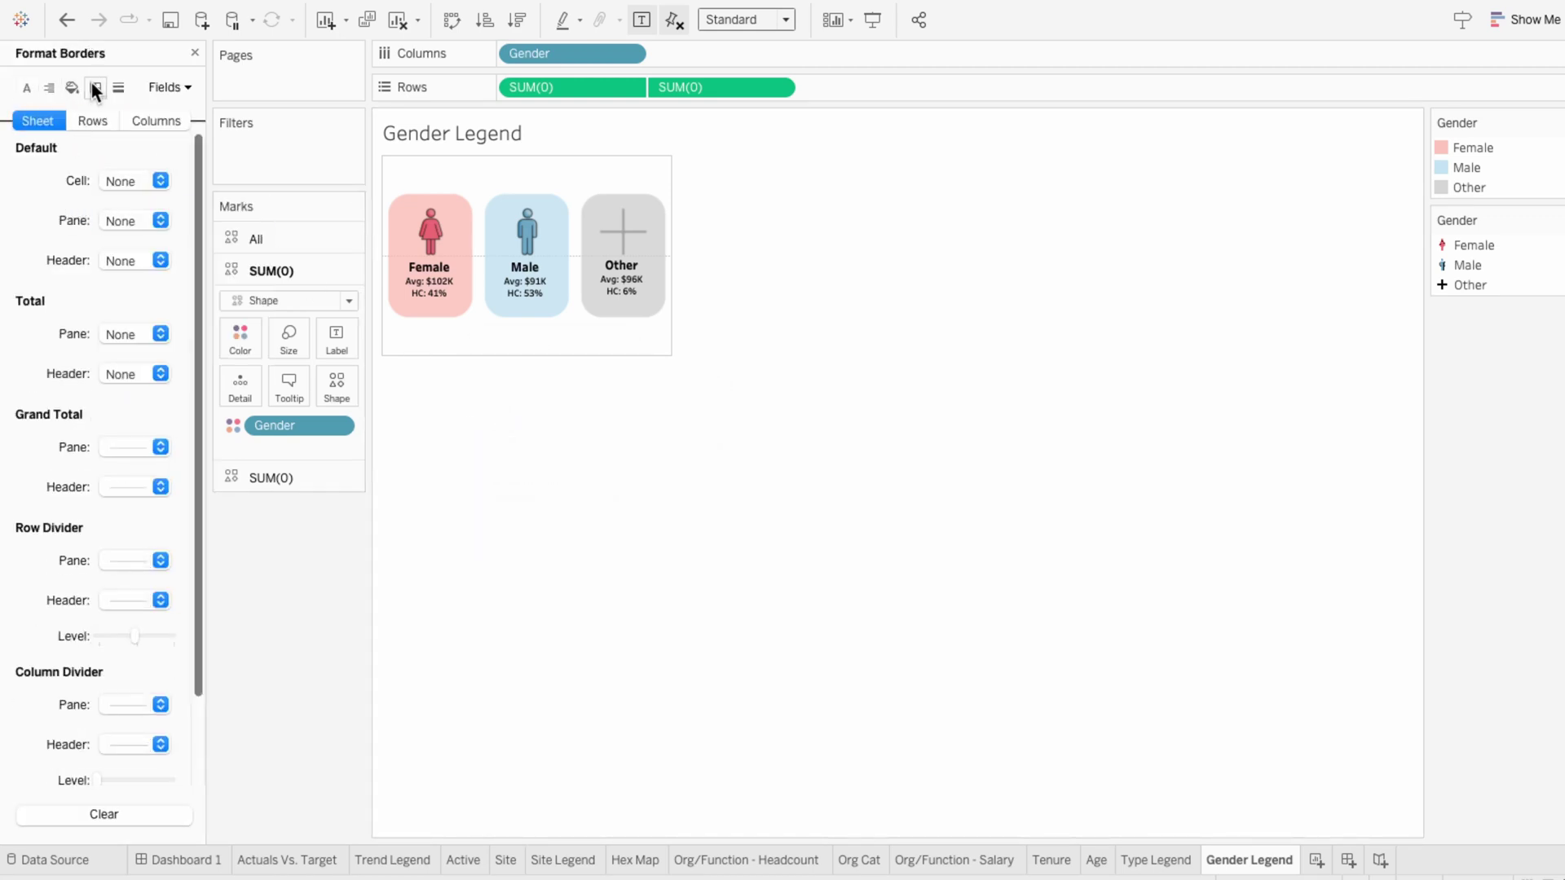
click(110, 557)
click(135, 594)
click(137, 706)
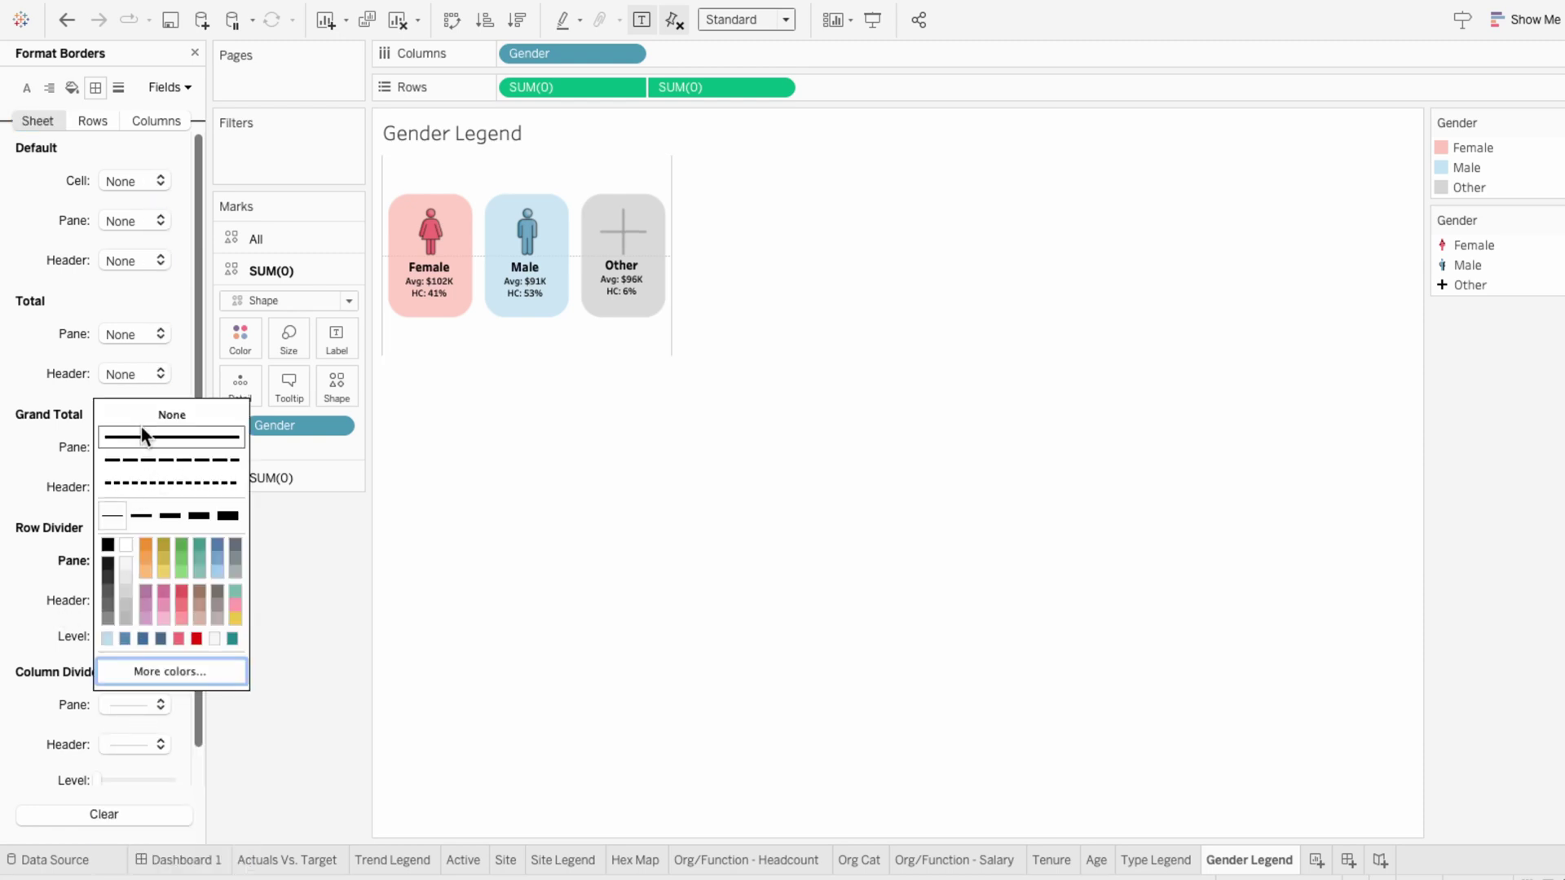
click(147, 413)
Step: Remove the zero lines and row grid line styling
click(117, 87)
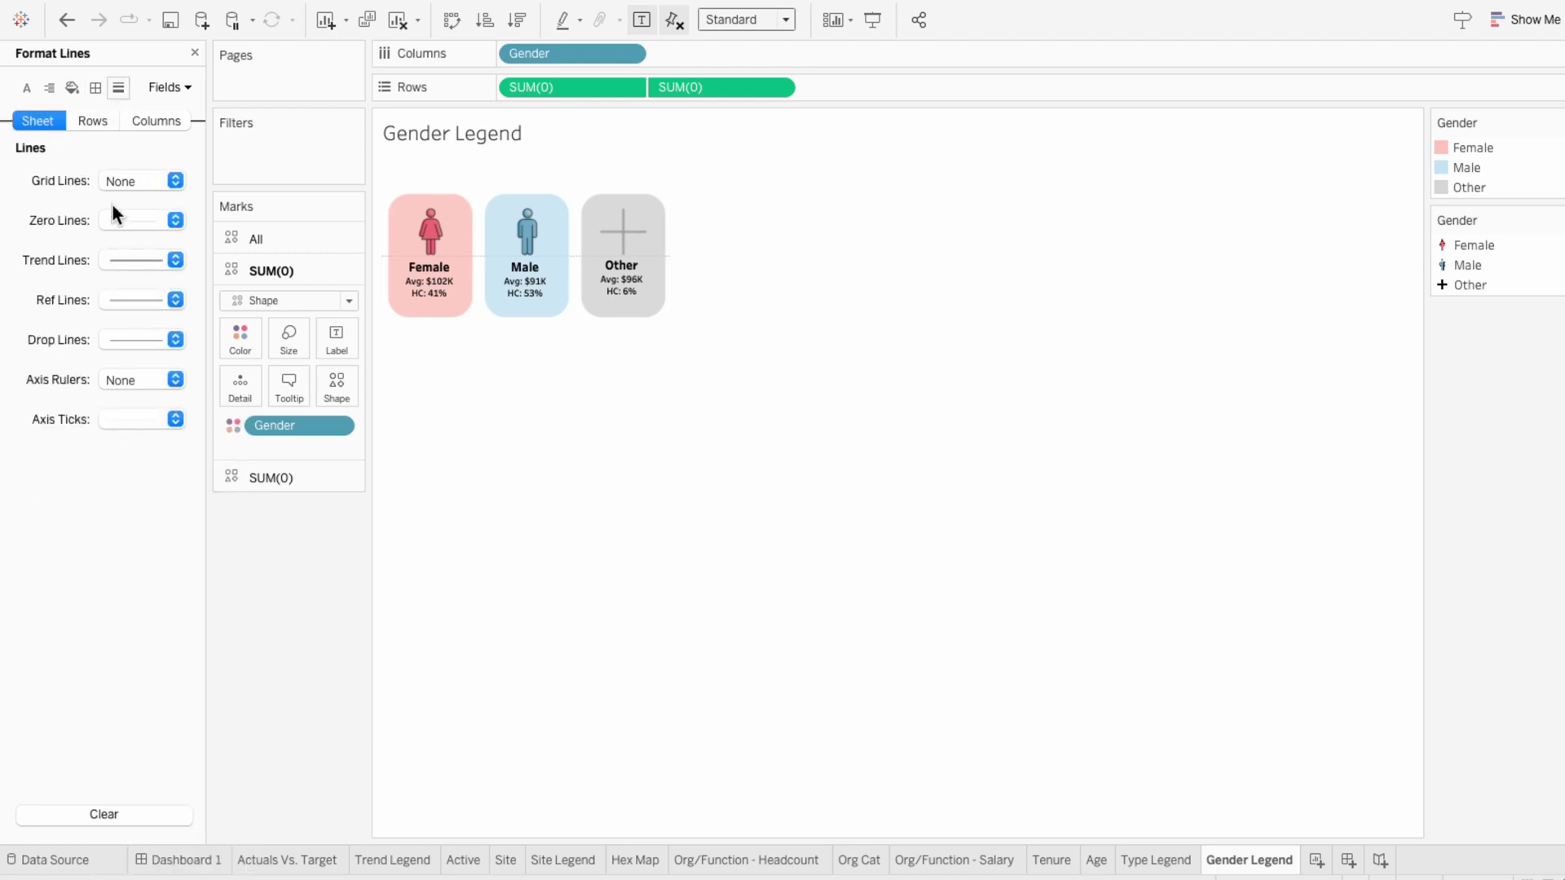
click(119, 225)
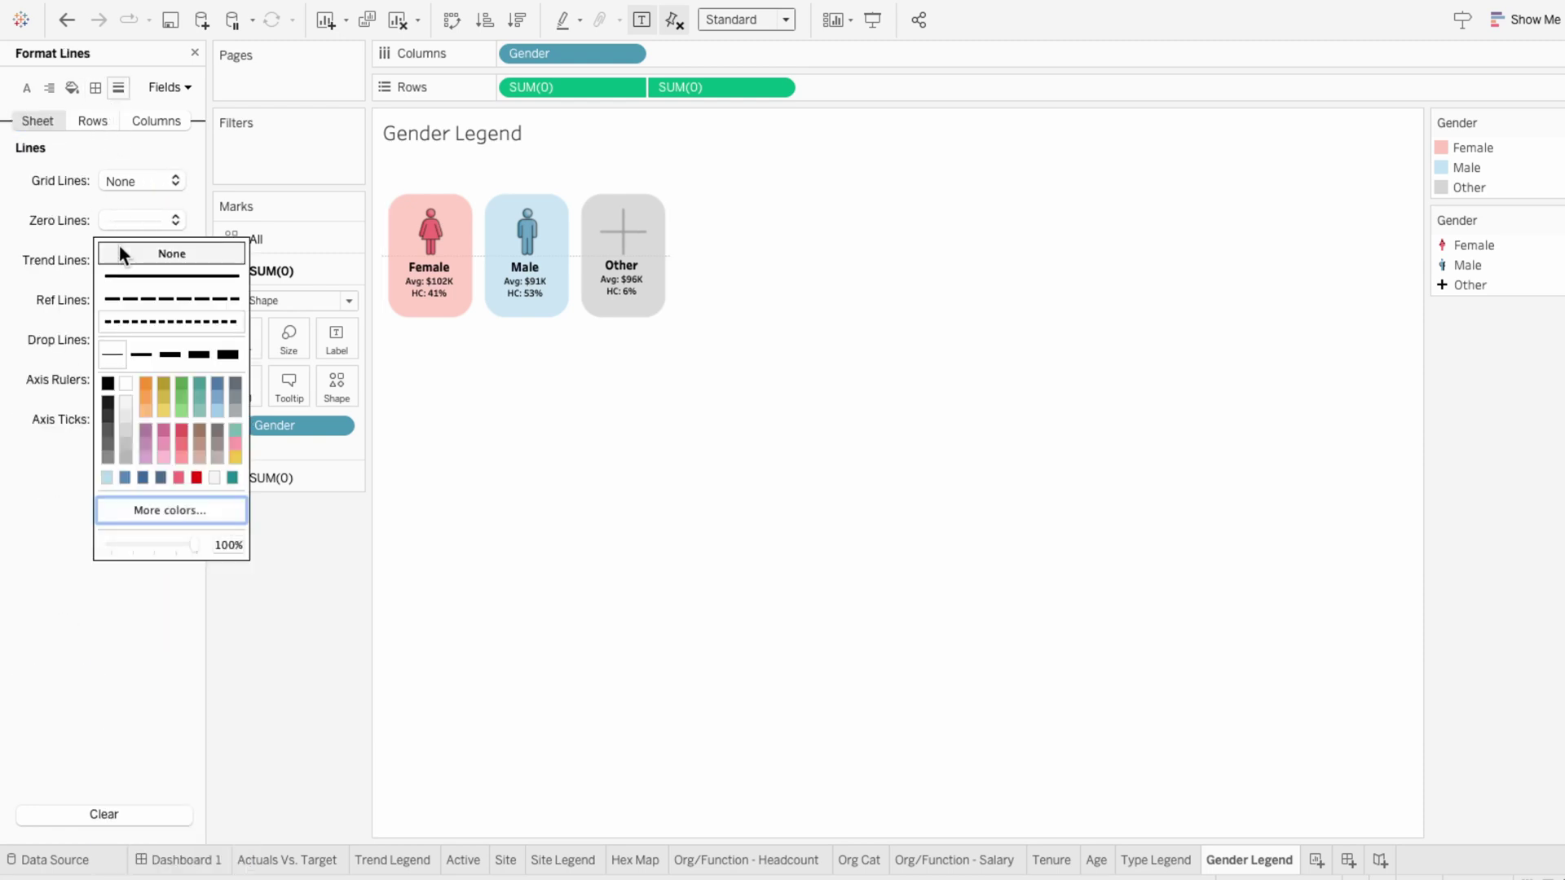
click(89, 122)
click(112, 182)
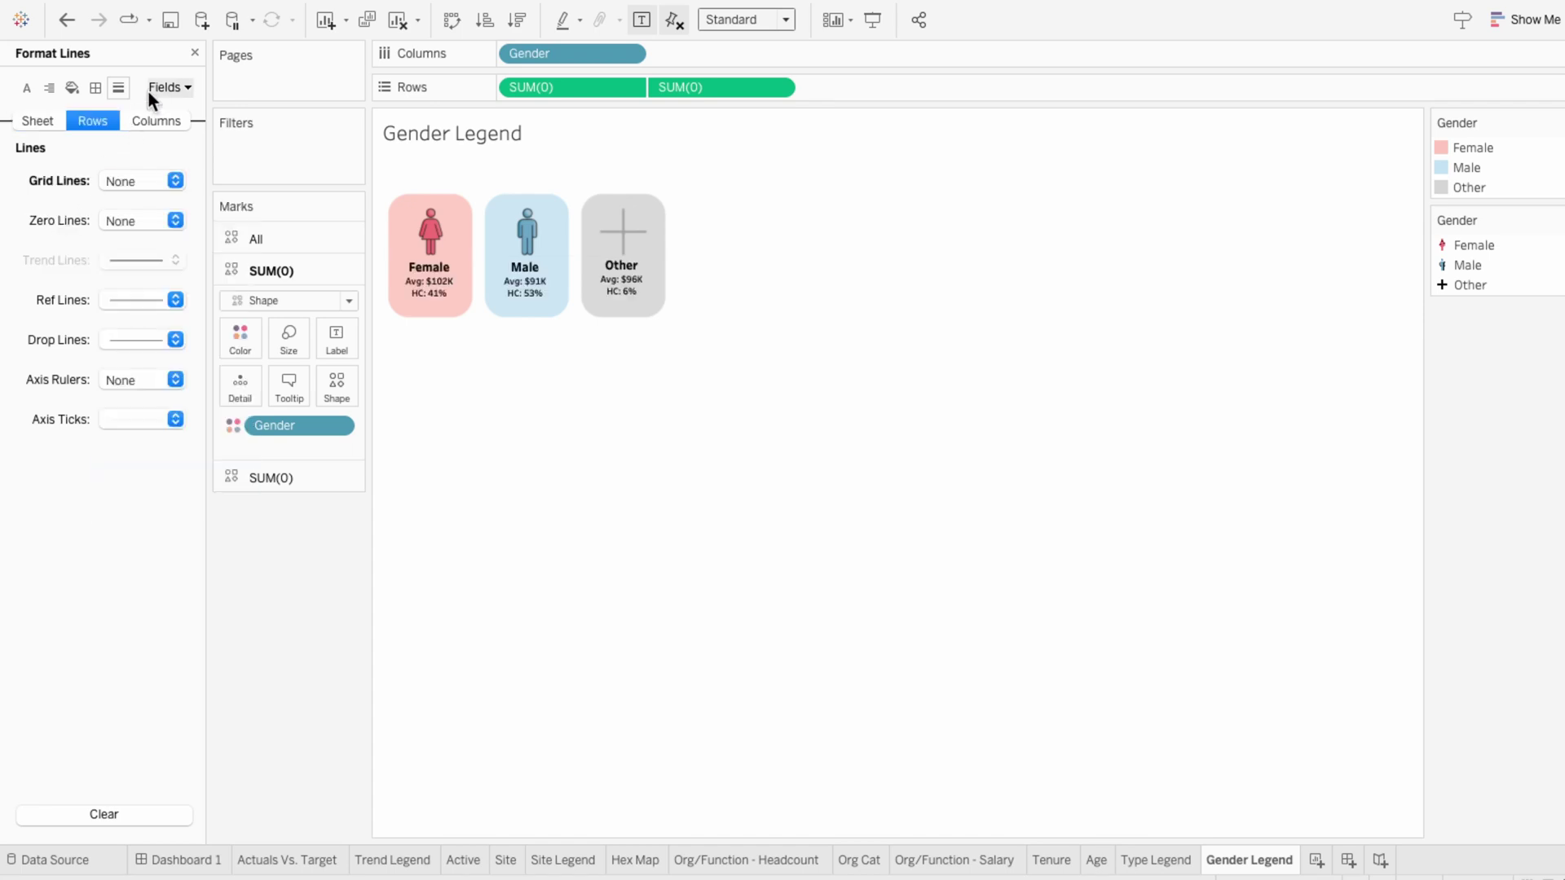
click(194, 56)
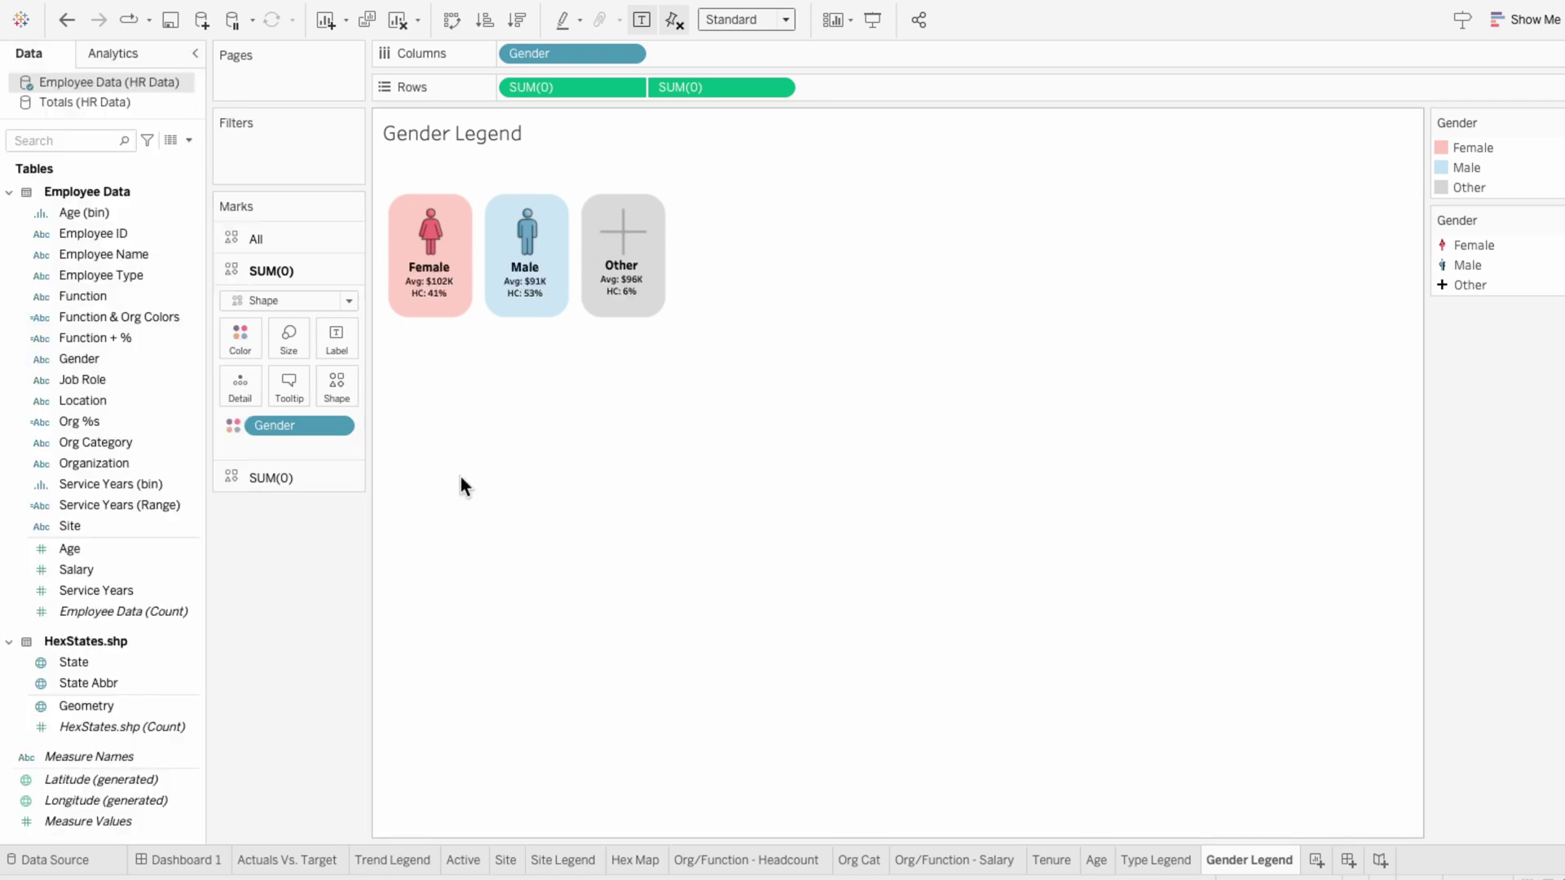